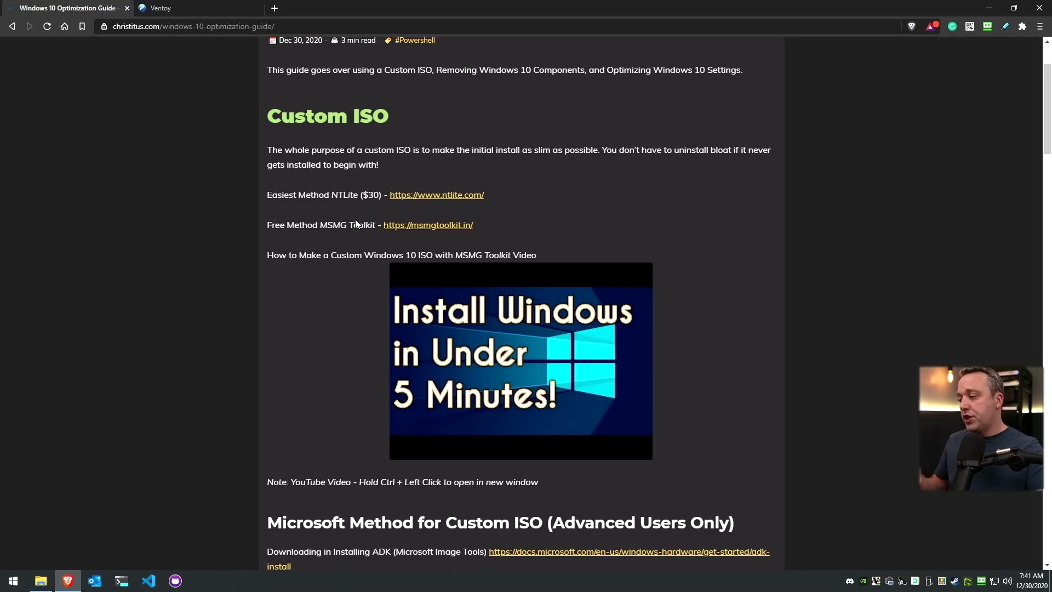
Scroll the Windows 10 Optimization Guide down to its Custom ISO section listing NTLite and MSMG Toolkit
{"action": "scroll", "coordinate": [445, 231], "scroll_direction": "down", "scroll_amount": 1}
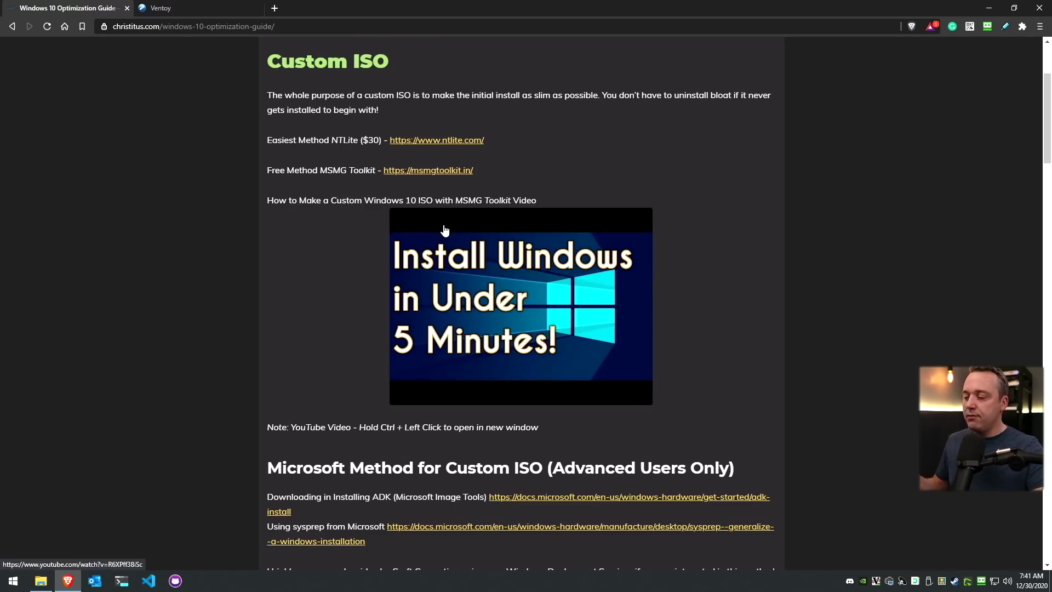
Play the custom Windows 10 ISO video around 3:46 to see the MSMG Toolkit menu
{"action": "left_click", "coordinate": [538, 295]}
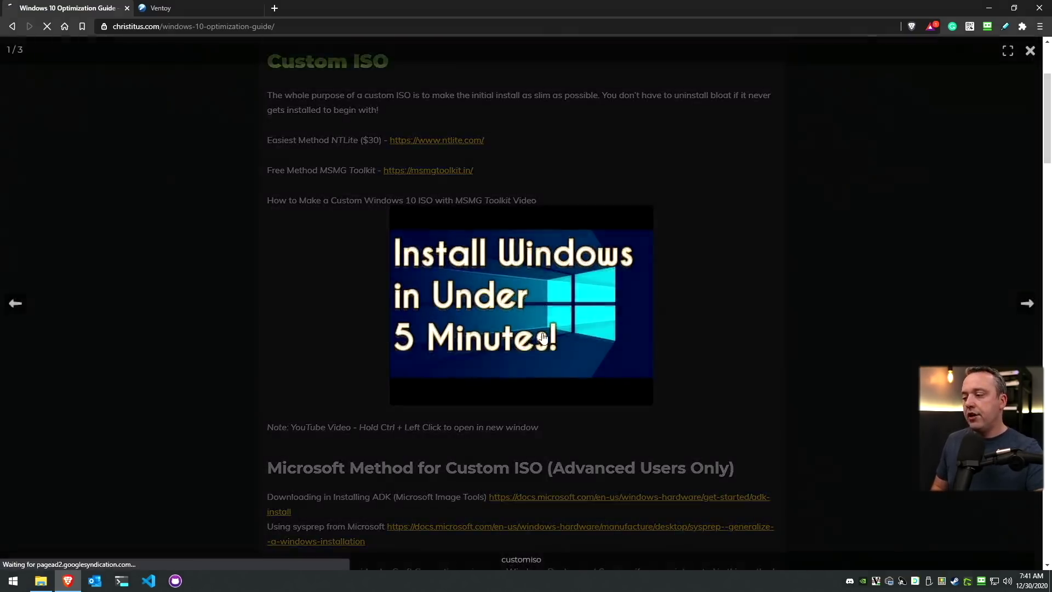
{"action": "scroll", "coordinate": [367, 300], "scroll_direction": "down", "scroll_amount": 6}
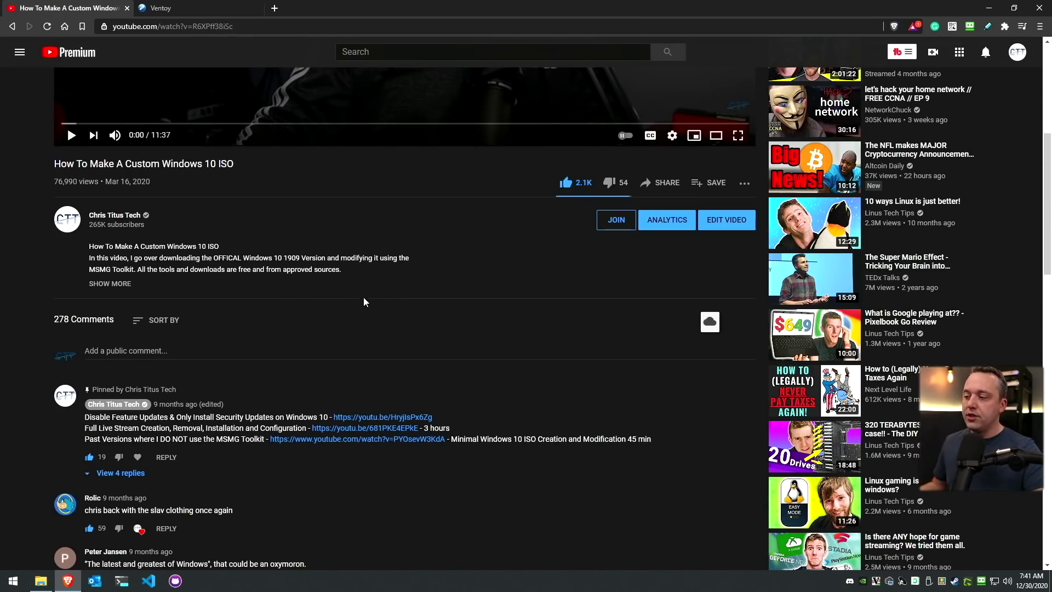
{"action": "scroll", "coordinate": [365, 295], "scroll_direction": "up", "scroll_amount": 2}
{"action": "left_click", "coordinate": [291, 235]}
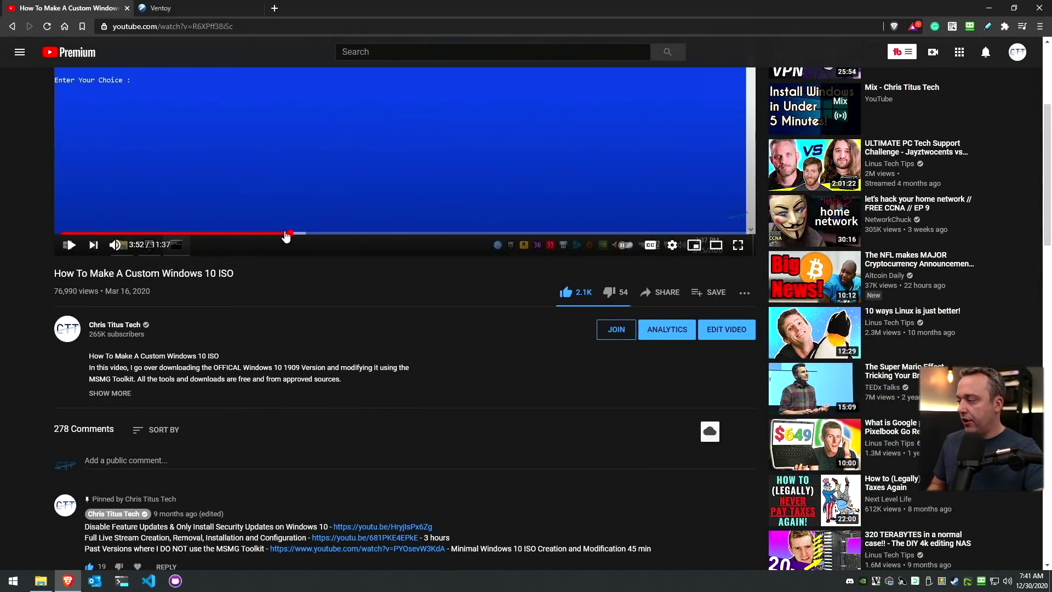
{"action": "left_click", "coordinate": [284, 234]}
{"action": "scroll", "coordinate": [345, 314], "scroll_direction": "up", "scroll_amount": 3}
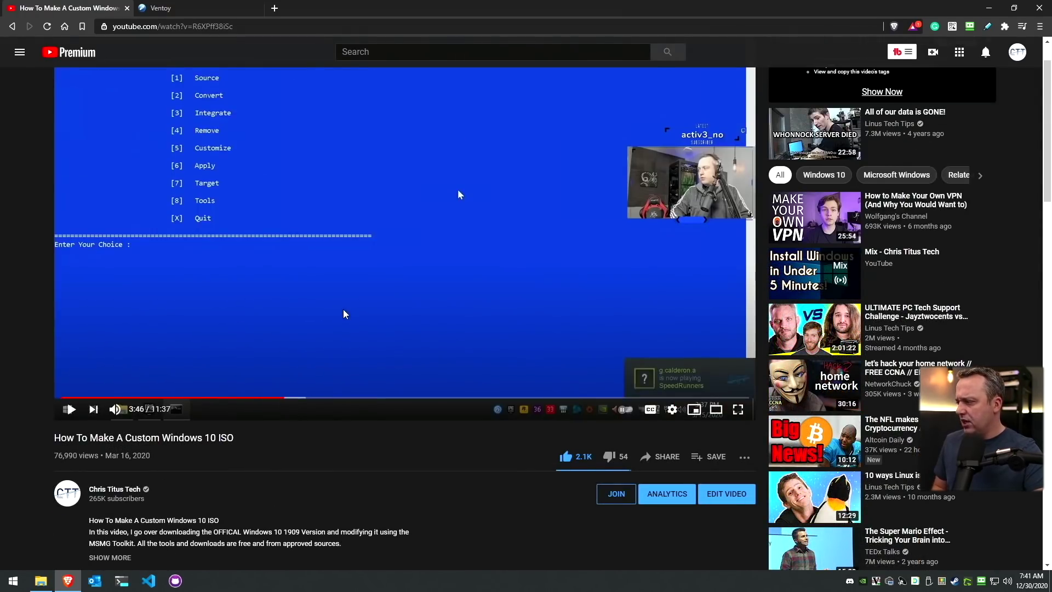
{"action": "scroll", "coordinate": [344, 314], "scroll_direction": "up", "scroll_amount": 1}
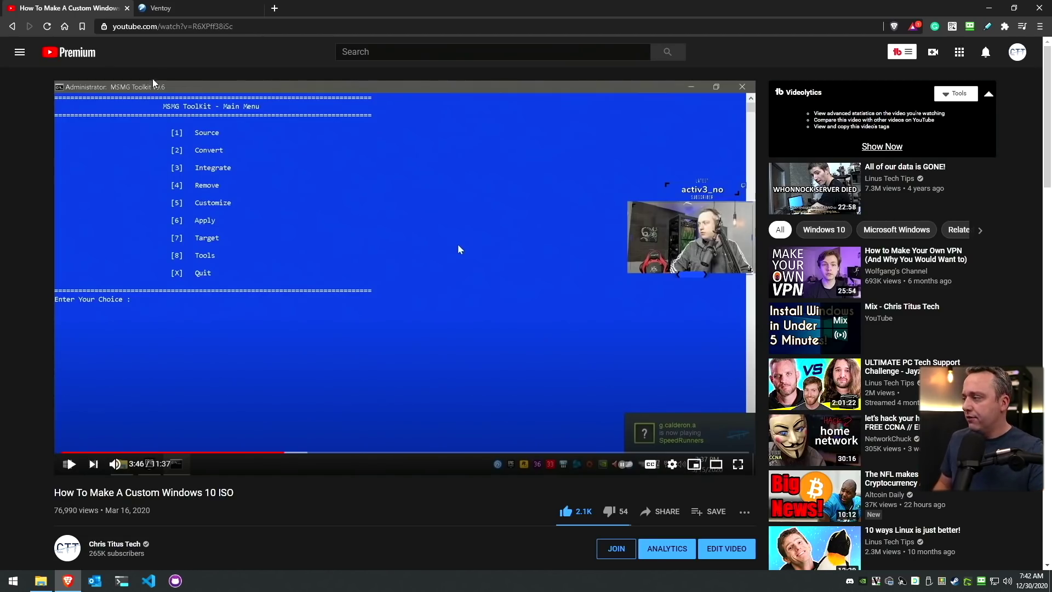
Back on the optimization guide, open the Craft Computing video link in a new tab
{"action": "left_click", "coordinate": [12, 27]}
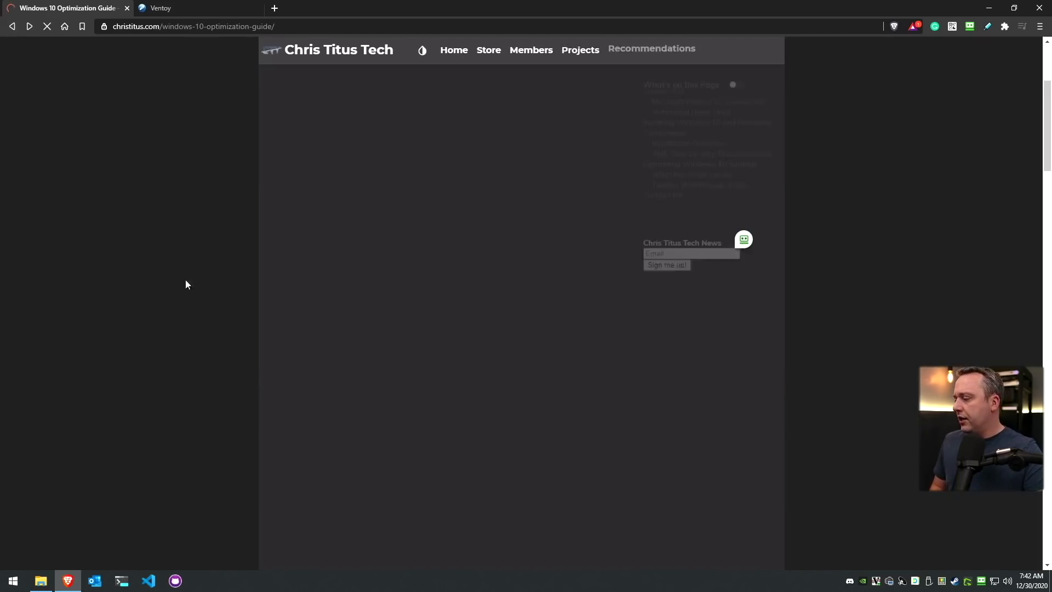
{"action": "scroll", "coordinate": [234, 393], "scroll_direction": "down", "scroll_amount": 4}
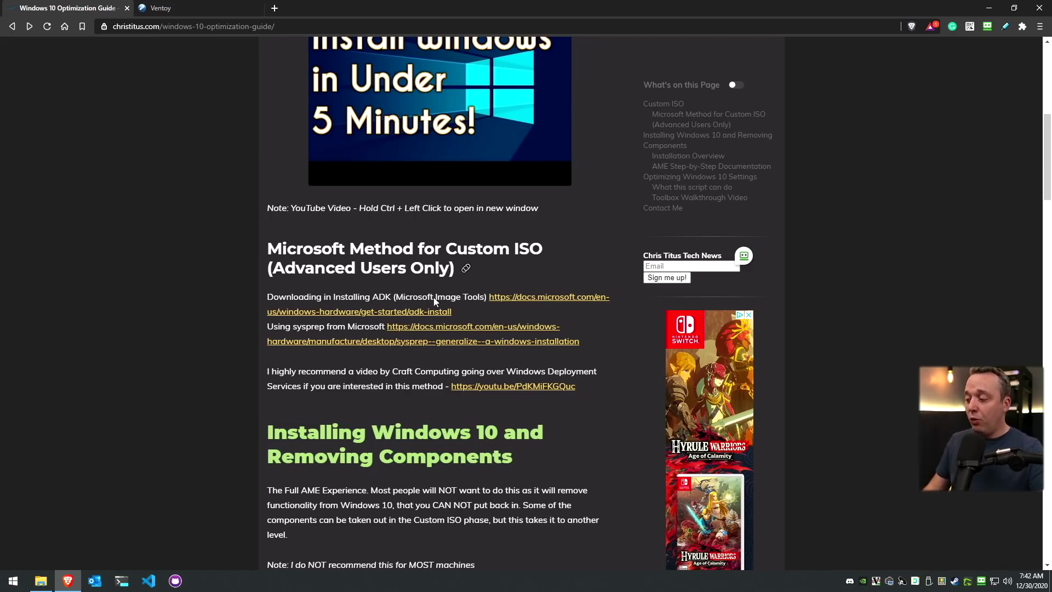
{"action": "left_click", "coordinate": [513, 386], "text": "ctrl"}
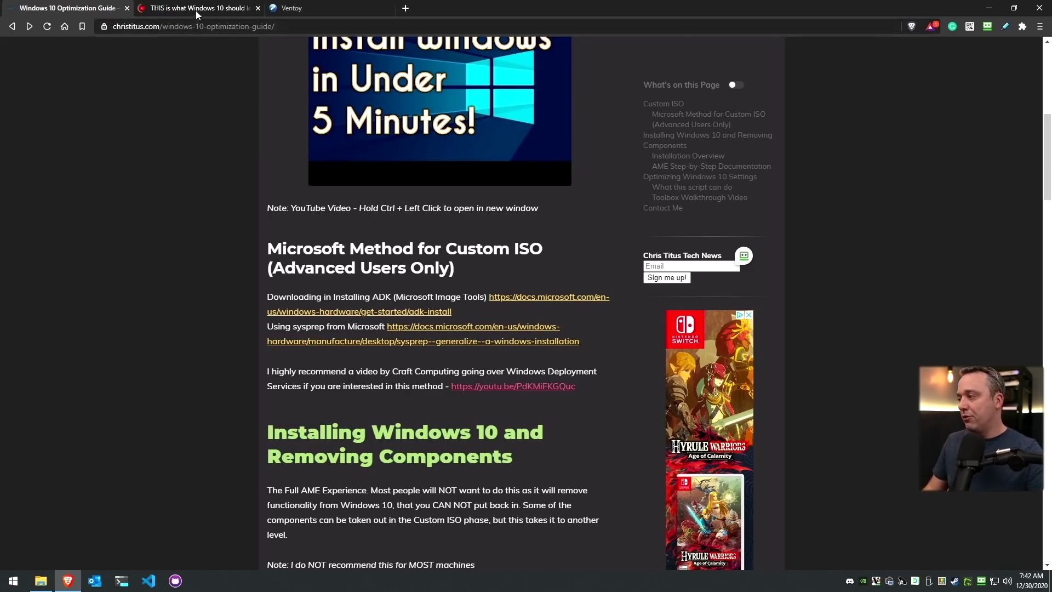
Skim the Craft Computing 'THIS is what Windows 10 should look like' video, then close its tab
{"action": "left_click", "coordinate": [196, 11]}
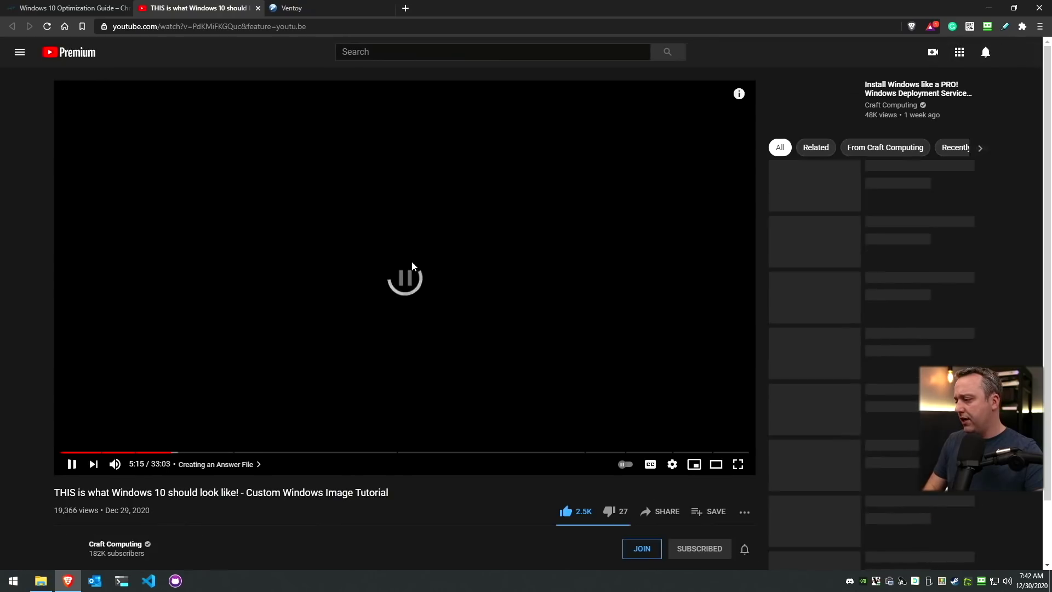
{"action": "scroll", "coordinate": [242, 291], "scroll_direction": "down", "scroll_amount": 2}
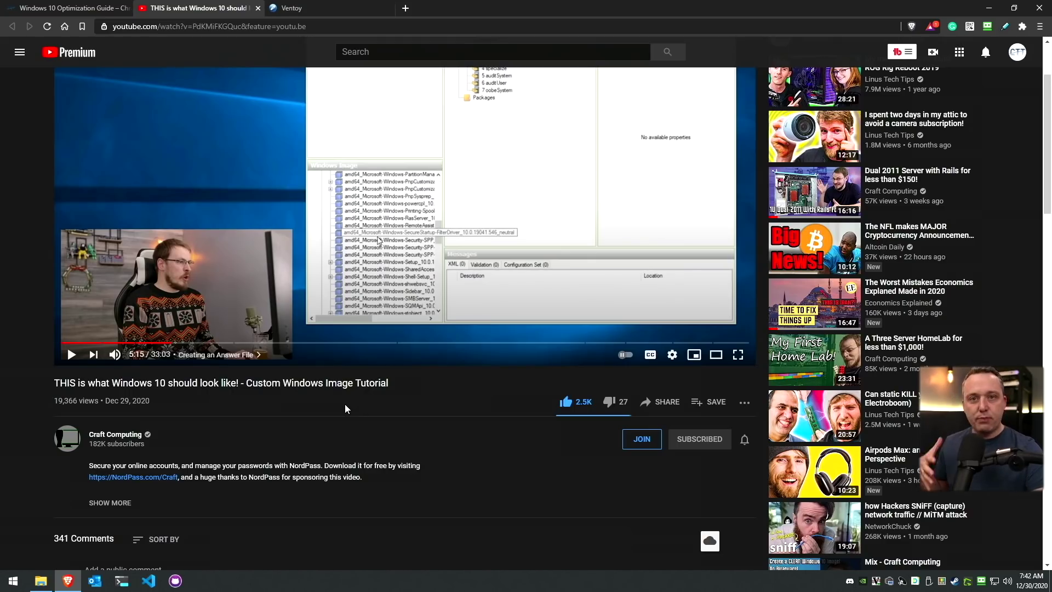
{"action": "scroll", "coordinate": [346, 396], "scroll_direction": "up", "scroll_amount": 2}
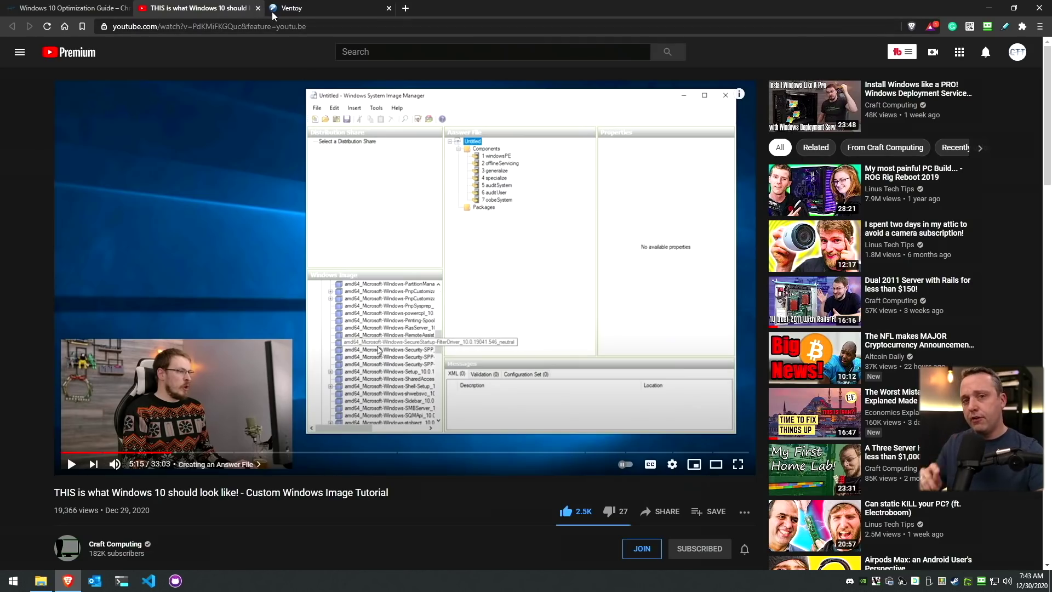
{"action": "left_click", "coordinate": [258, 8]}
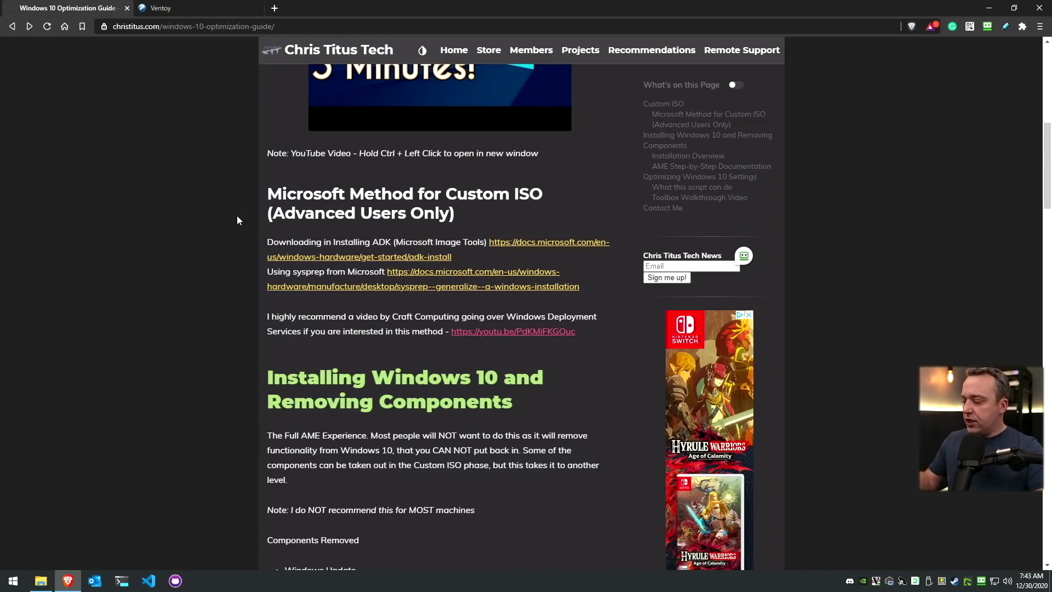
Look over Ventoy's features, then search the web for 'linux mint' in a new tab
{"action": "left_click", "coordinate": [203, 7]}
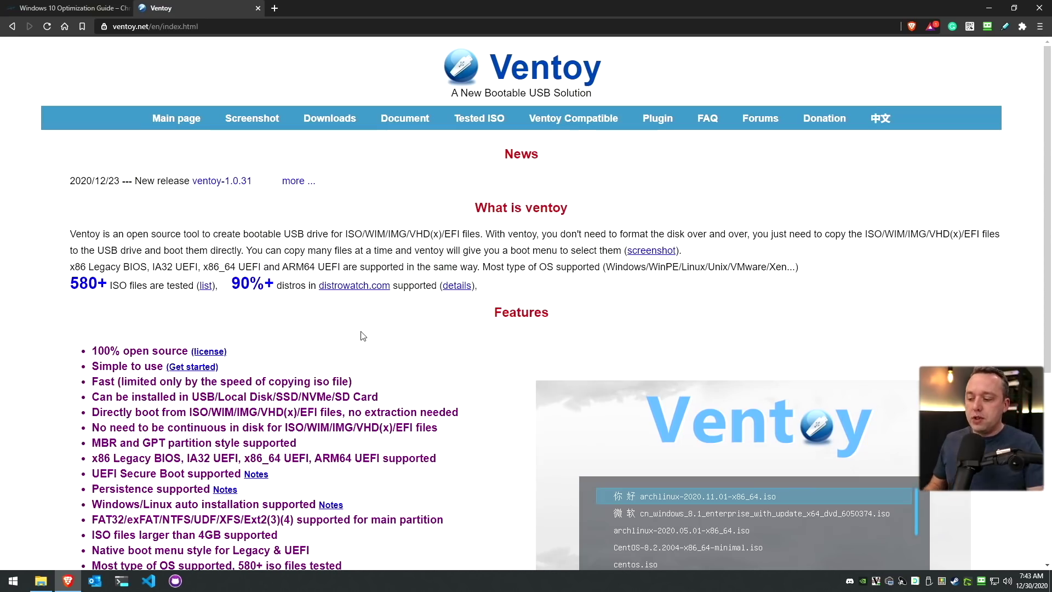
{"action": "scroll", "coordinate": [363, 336], "scroll_direction": "down", "scroll_amount": 4}
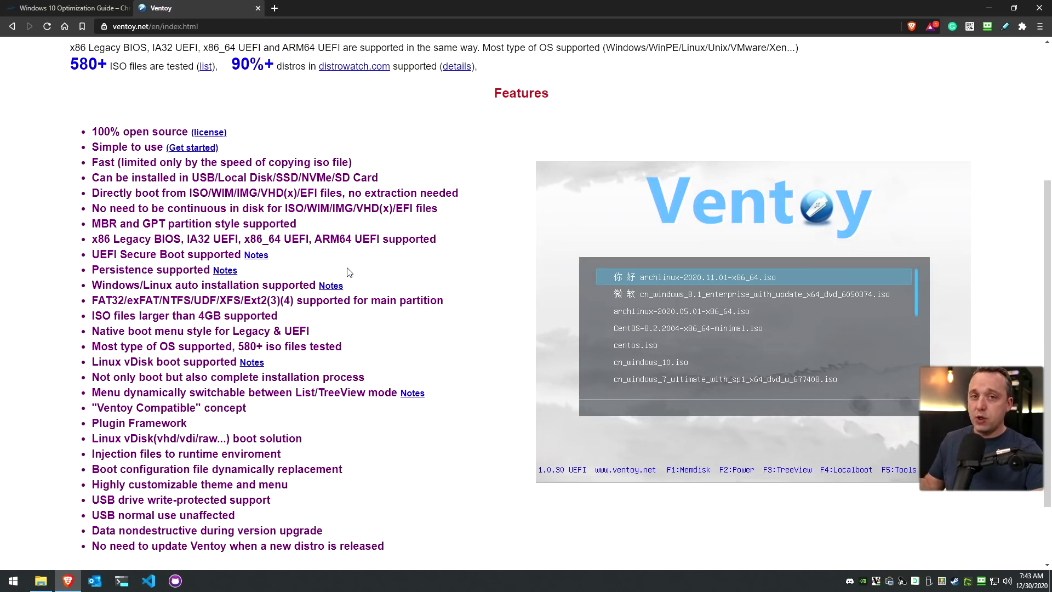
{"action": "left_click", "coordinate": [275, 10]}
{"action": "type", "text": "linux mint"}
{"action": "key", "text": "Return"}
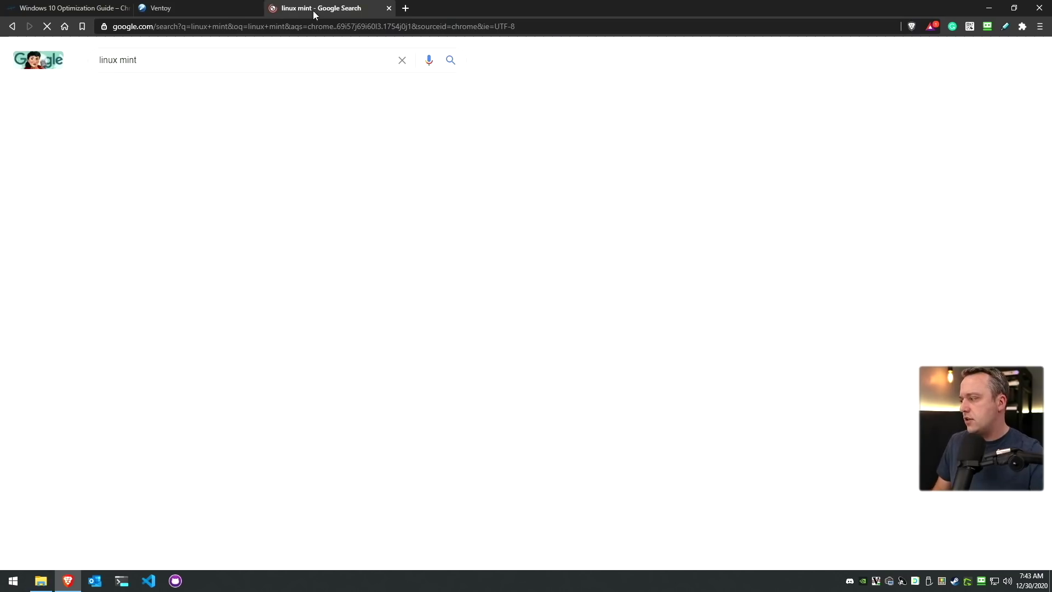
Open the Linux Mint 20 Cinnamon 64-bit download page and bring up File Explorer
{"action": "left_click", "coordinate": [129, 266]}
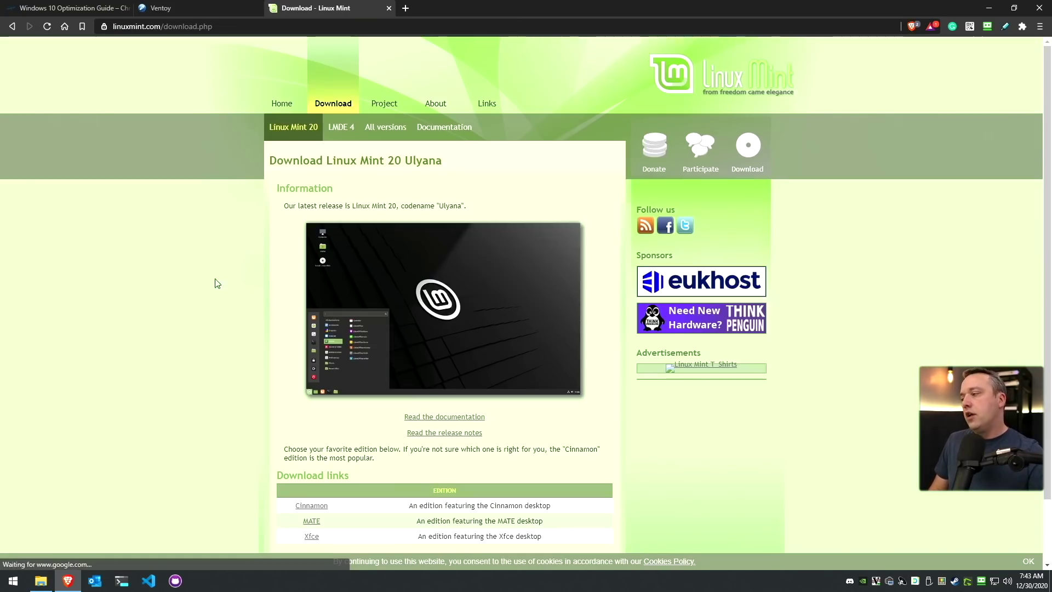
{"action": "scroll", "coordinate": [189, 349], "scroll_direction": "down", "scroll_amount": 1}
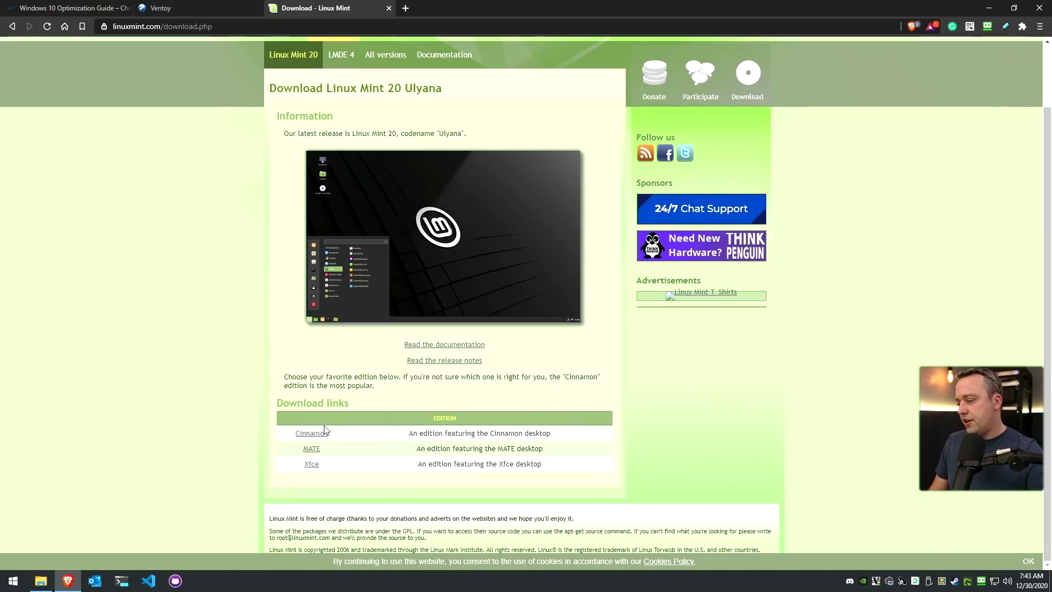
{"action": "left_click", "coordinate": [311, 440]}
{"action": "scroll", "coordinate": [172, 364], "scroll_direction": "down", "scroll_amount": 2}
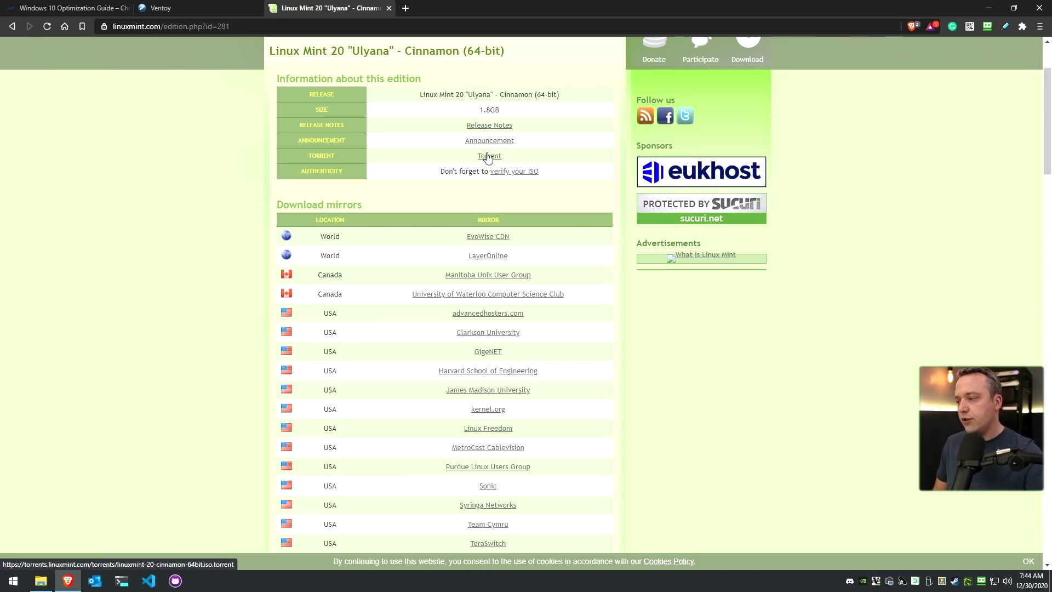
{"action": "scroll", "coordinate": [251, 241], "scroll_direction": "up", "scroll_amount": 2}
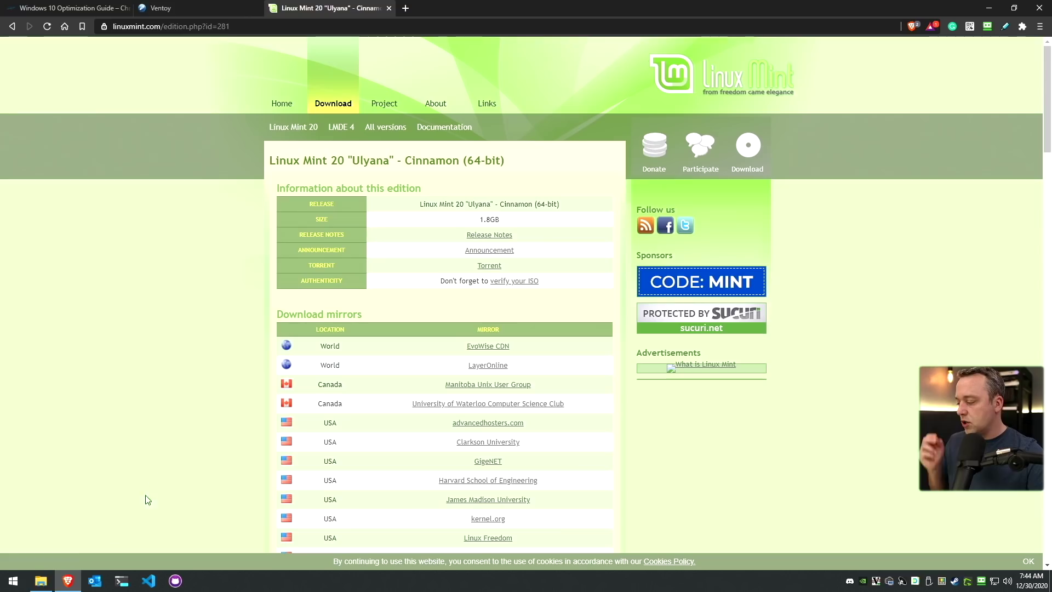
{"action": "left_click", "coordinate": [34, 587]}
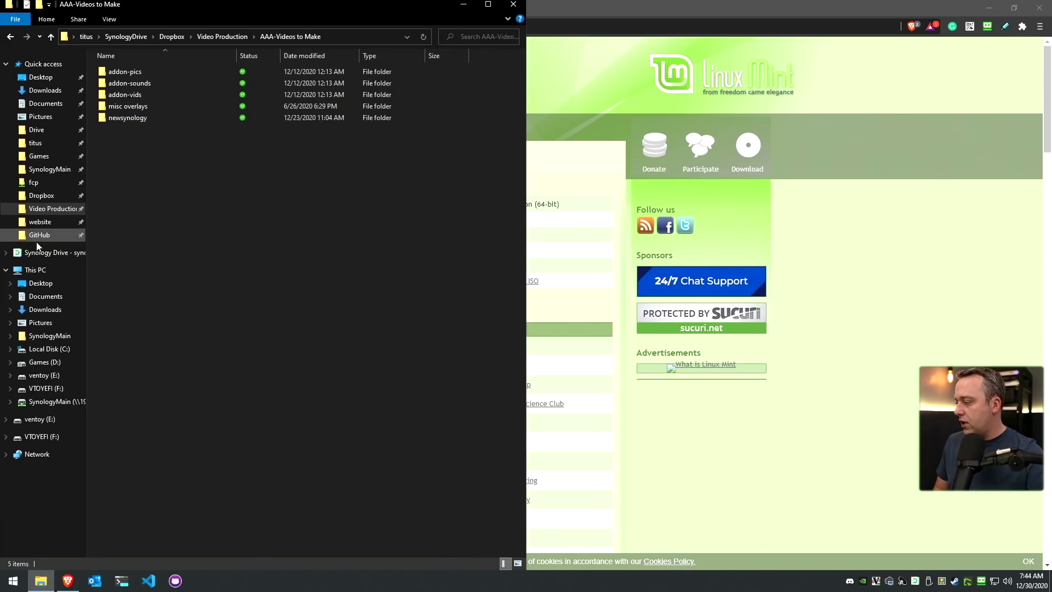
Browse the ventoy (E:) drive, selecting Win10-lite-2004.iso and linuxmint-20-cinnamon-64bit.iso
{"action": "left_click", "coordinate": [42, 376]}
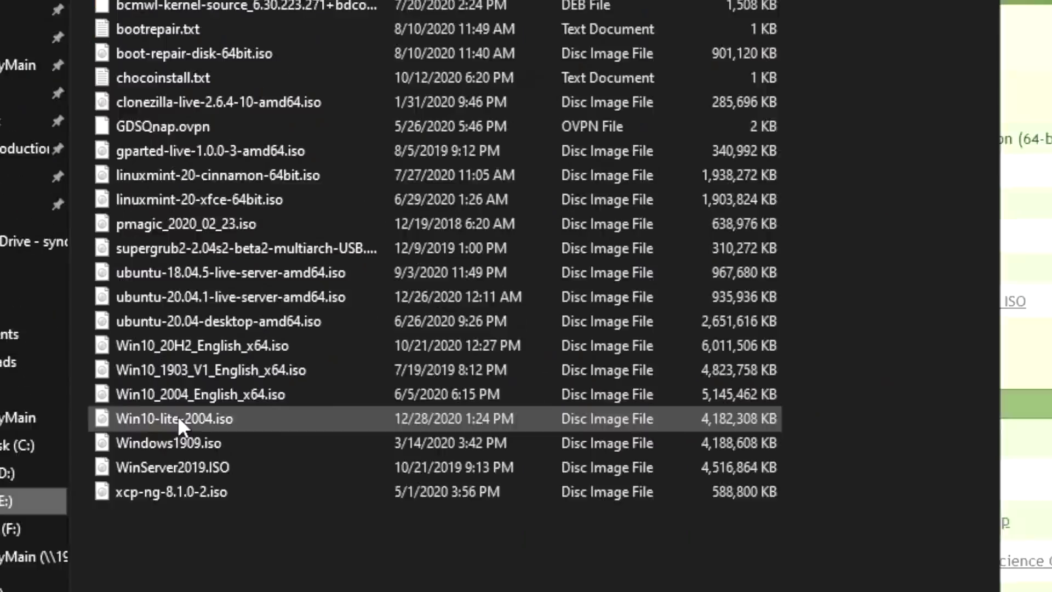
{"action": "left_click", "coordinate": [138, 335]}
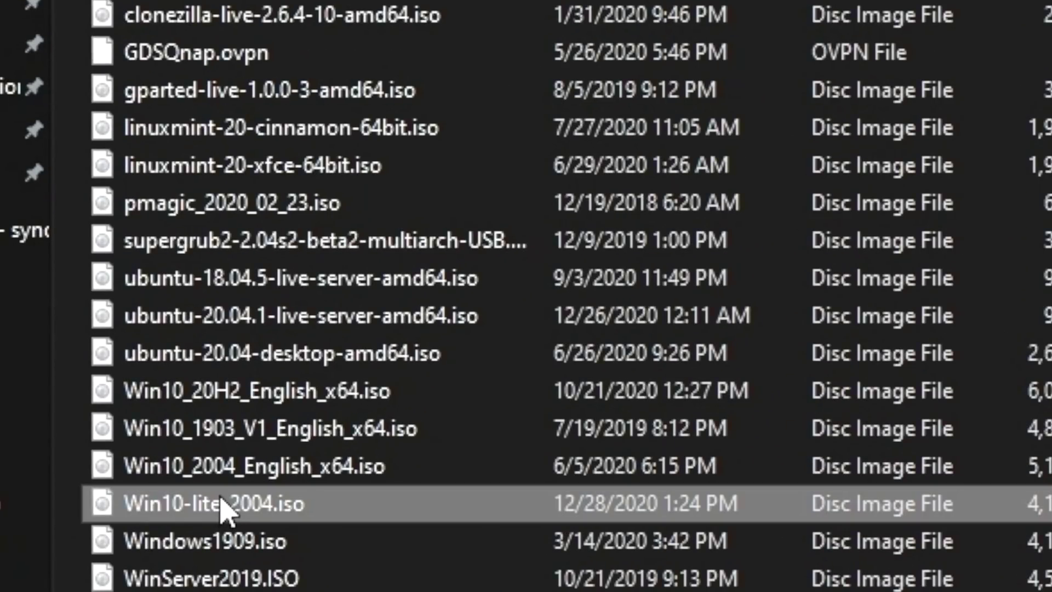
{"action": "left_click", "coordinate": [188, 134]}
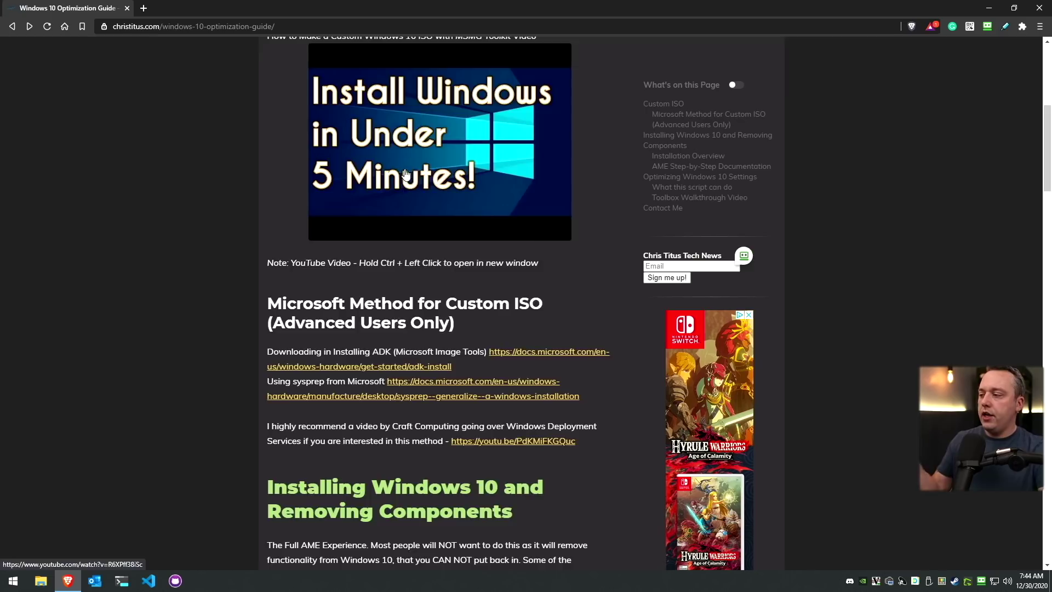
{"action": "scroll", "coordinate": [400, 207], "scroll_direction": "up", "scroll_amount": 1}
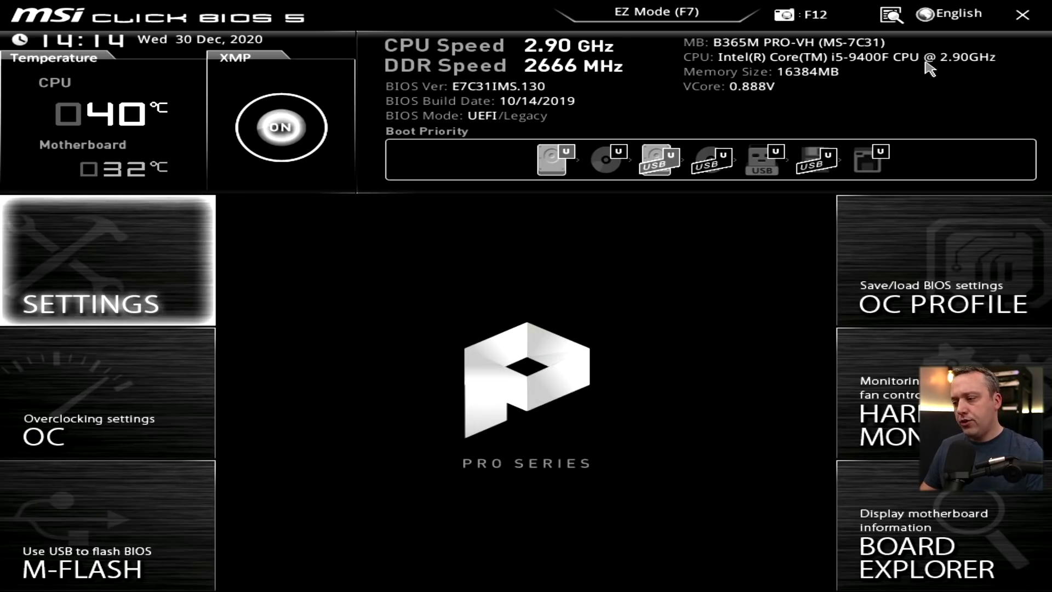
In the BIOS save and exit options, boot-override to UEFI: SanDisk, Partition 2
{"action": "key", "text": "Return"}
{"action": "key", "text": "Down"}
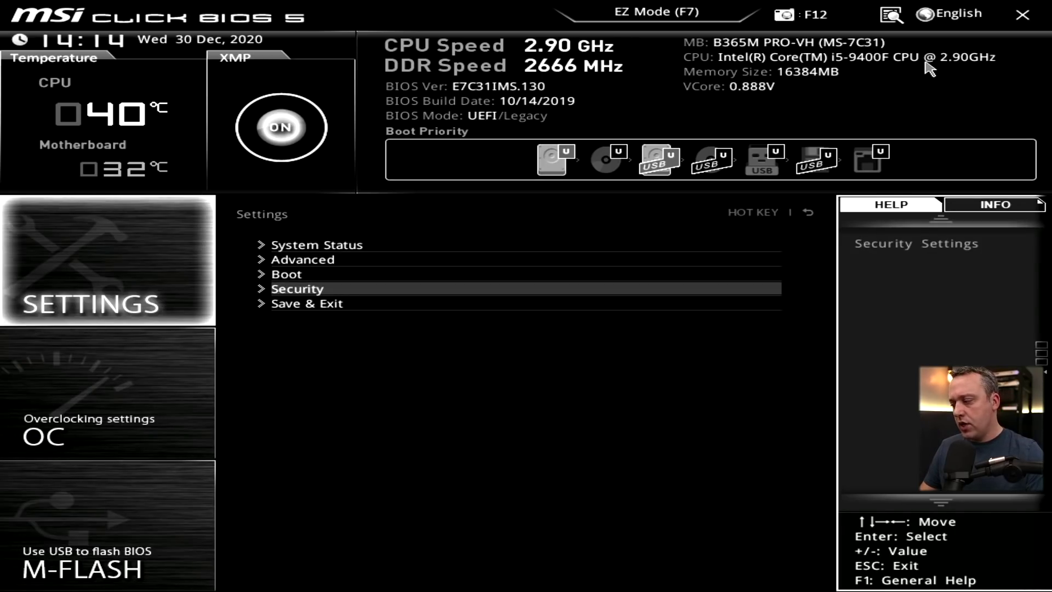
{"action": "key", "text": "Down"}
{"action": "key", "text": "Return"}
{"action": "key", "text": "Down"}
{"action": "key", "text": "Down"}
{"action": "key", "text": "Down"}
{"action": "key", "text": "Down"}
{"action": "key", "text": "Down"}
{"action": "key", "text": "Down"}
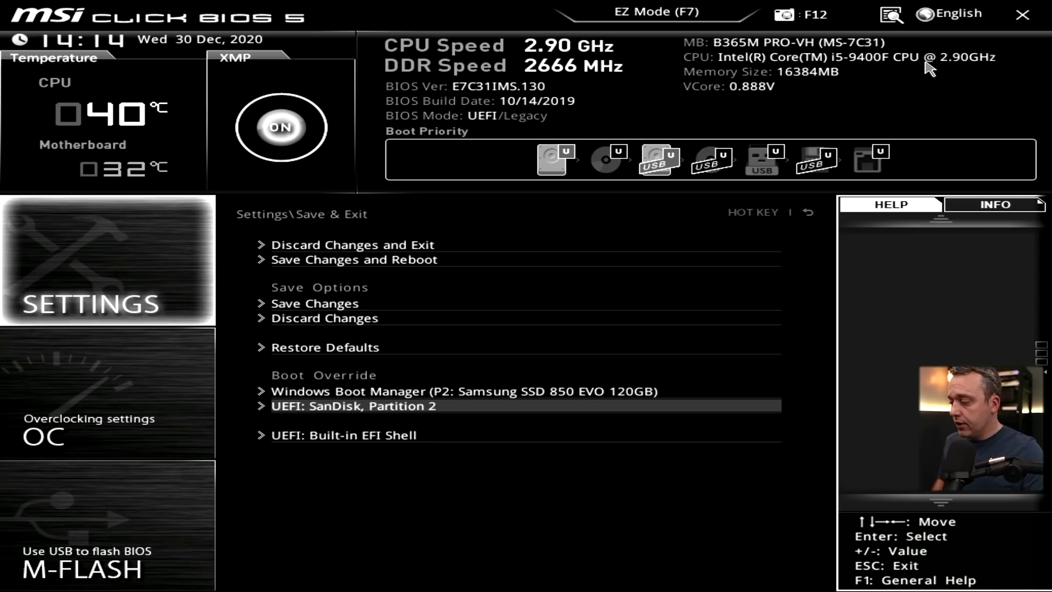
{"action": "key", "text": "Return"}
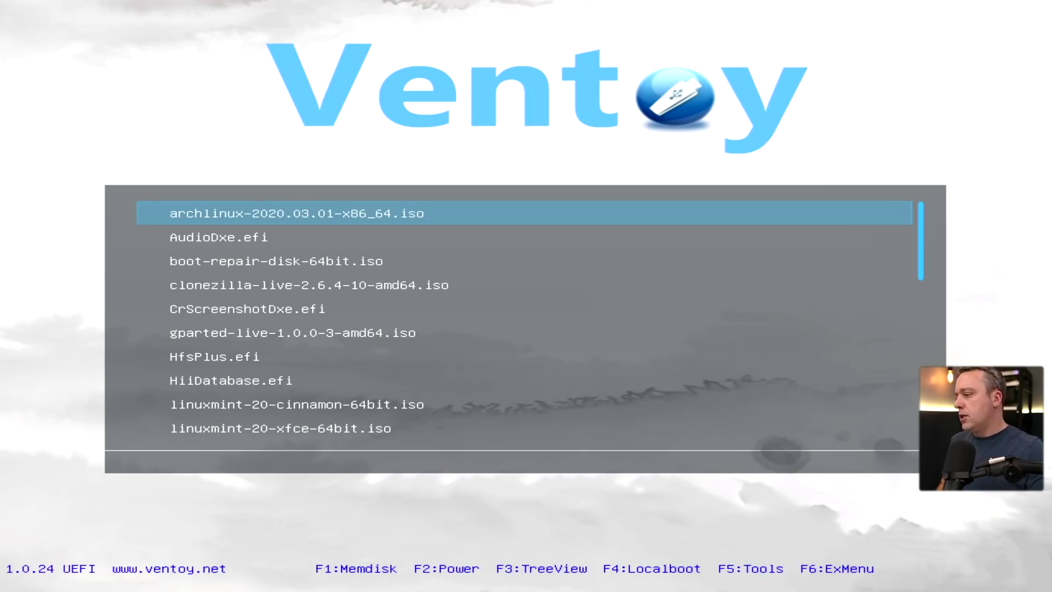
Boot Win10_20H2_English_x64.iso from the Ventoy menu and confirm booting from the media
{"action": "key", "text": "Down"}
{"action": "key", "text": "Down"}
{"action": "key", "text": "Down"}
{"action": "key", "text": "Down"}
{"action": "key", "text": "Down"}
{"action": "key", "text": "Down"}
{"action": "key", "text": "Down"}
{"action": "key", "text": "Down"}
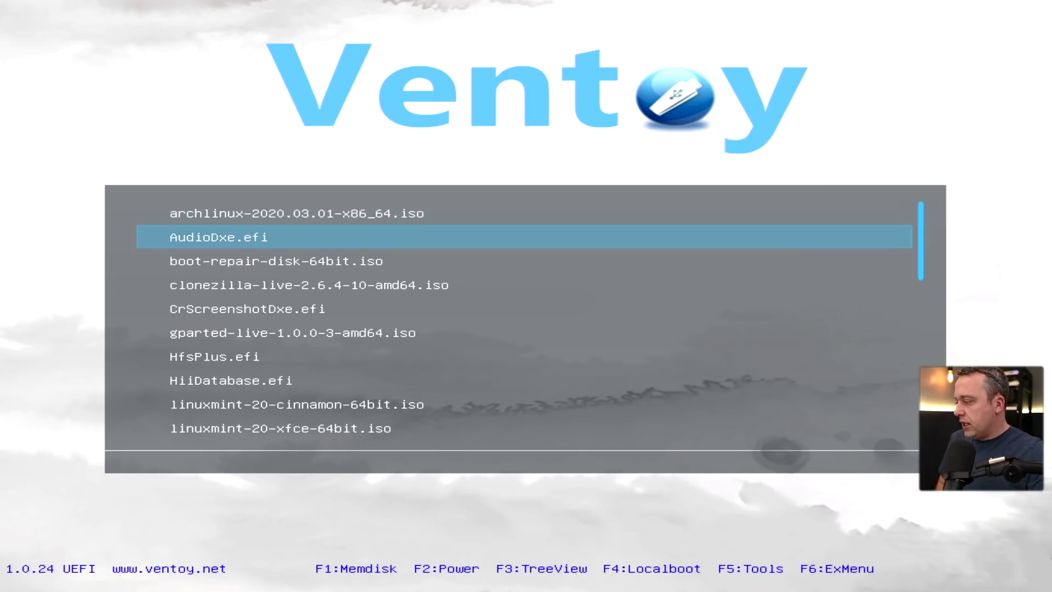
{"action": "key", "text": "Down"}
{"action": "key", "text": "Down"}
{"action": "key", "text": "Down"}
{"action": "key", "text": "Down"}
{"action": "key", "text": "Down"}
{"action": "key", "text": "Down"}
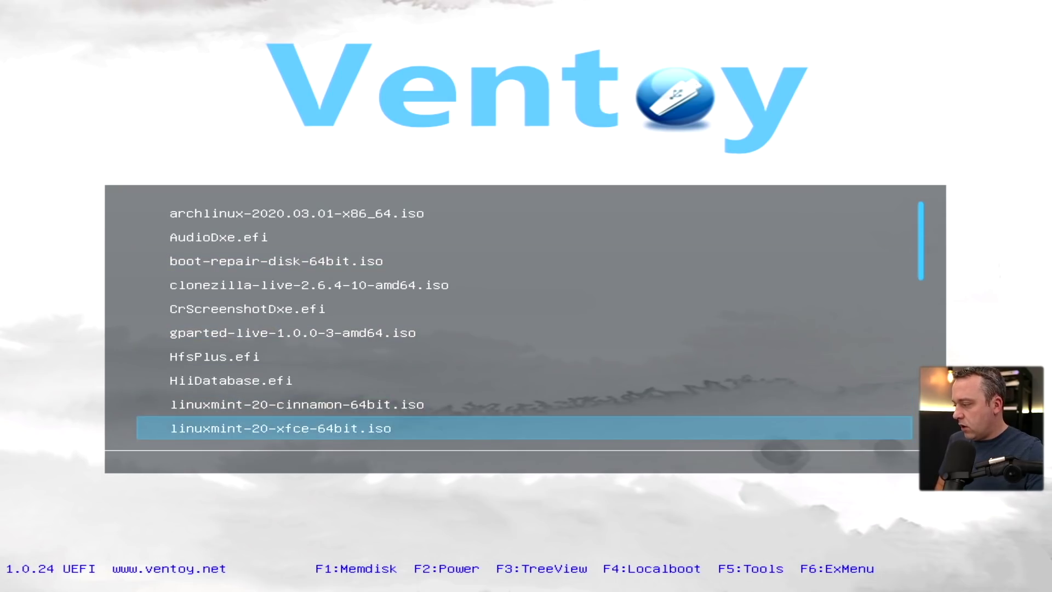
{"action": "key", "text": "Down"}
{"action": "key", "text": "Down"}
{"action": "key", "text": "Down"}
{"action": "key", "text": "Down"}
{"action": "key", "text": "Down"}
{"action": "key", "text": "Down"}
{"action": "key", "text": "Down"}
{"action": "key", "text": "Down"}
{"action": "key", "text": "Down"}
{"action": "key", "text": "Down"}
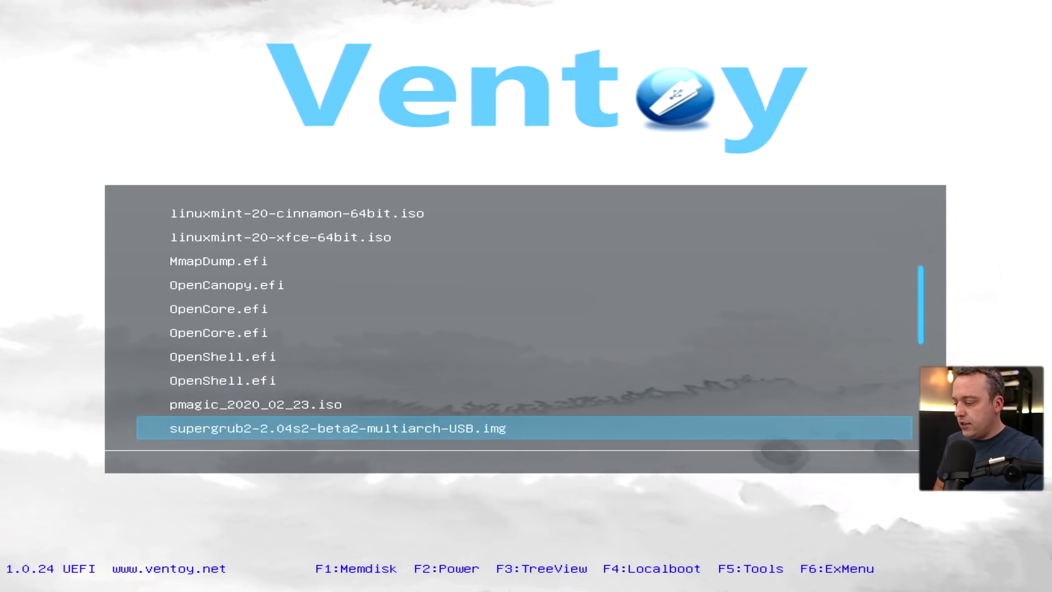
{"action": "key", "text": "Down"}
{"action": "key", "text": "Down"}
{"action": "key", "text": "Down"}
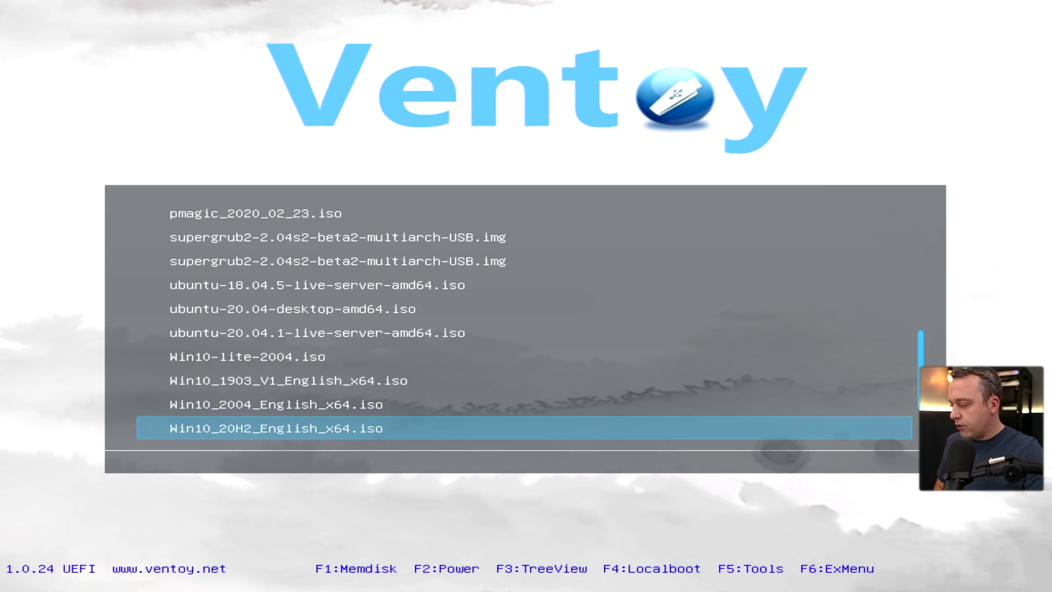
{"action": "key", "text": "Return"}
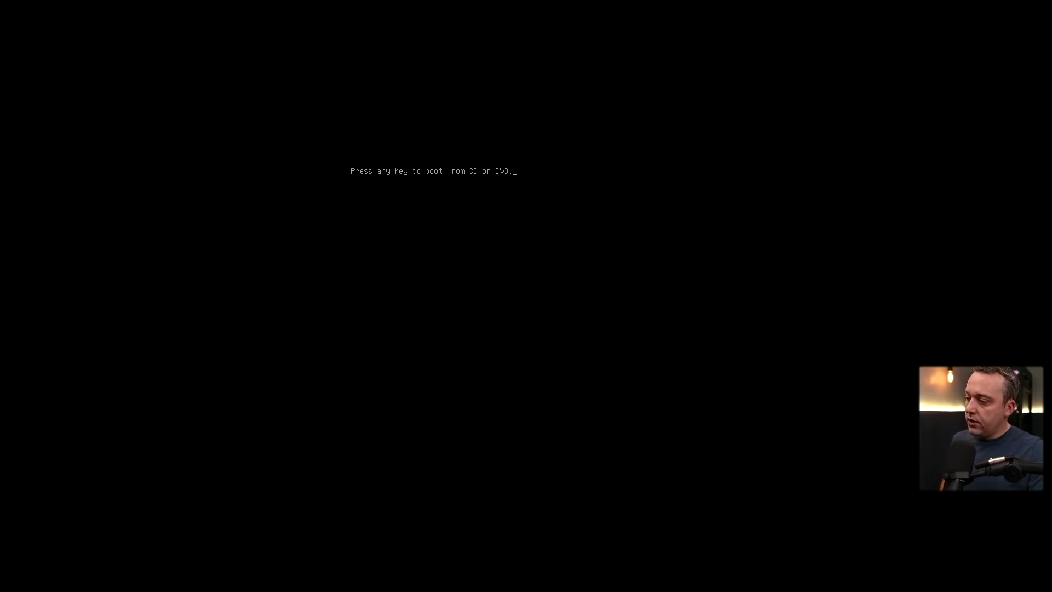
{"action": "key", "text": "Return"}
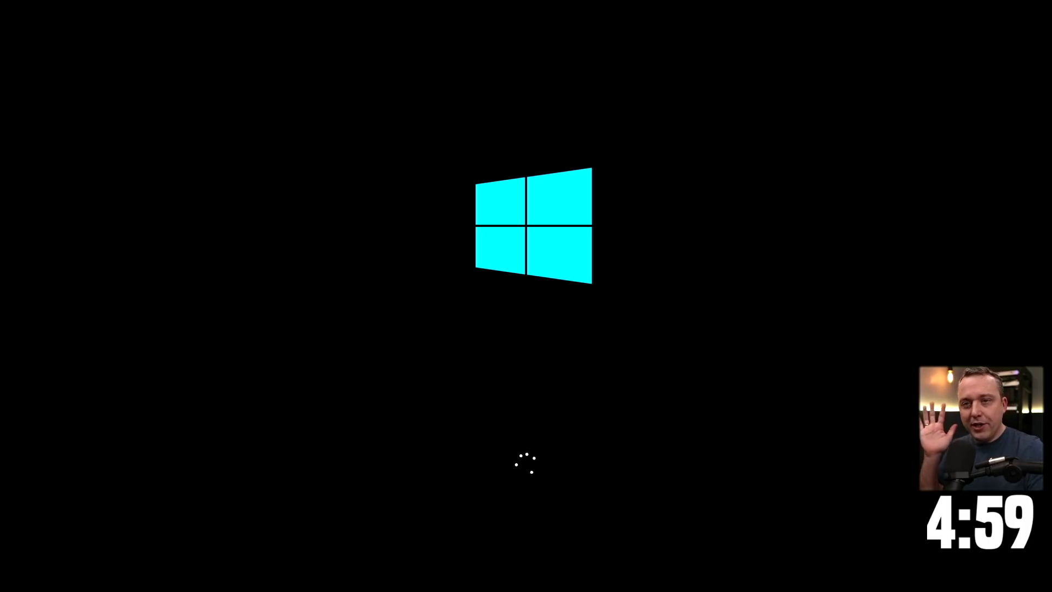
Start a custom Windows-only install without a product key, accepting the license terms
{"action": "left_click", "coordinate": [540, 300]}
{"action": "left_click", "coordinate": [577, 390]}
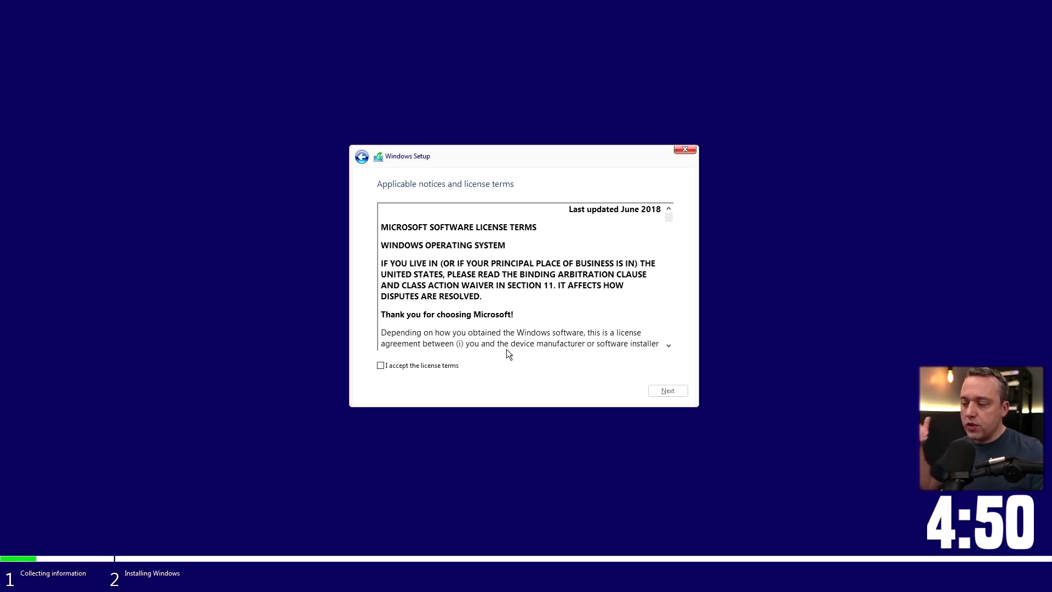
{"action": "left_click", "coordinate": [418, 365]}
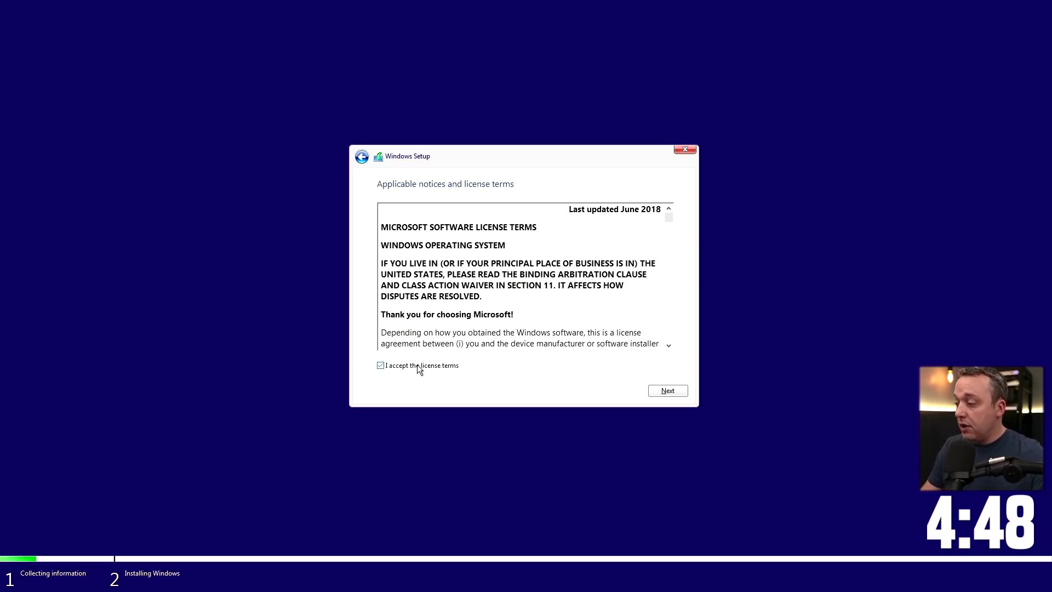
{"action": "left_click", "coordinate": [668, 390]}
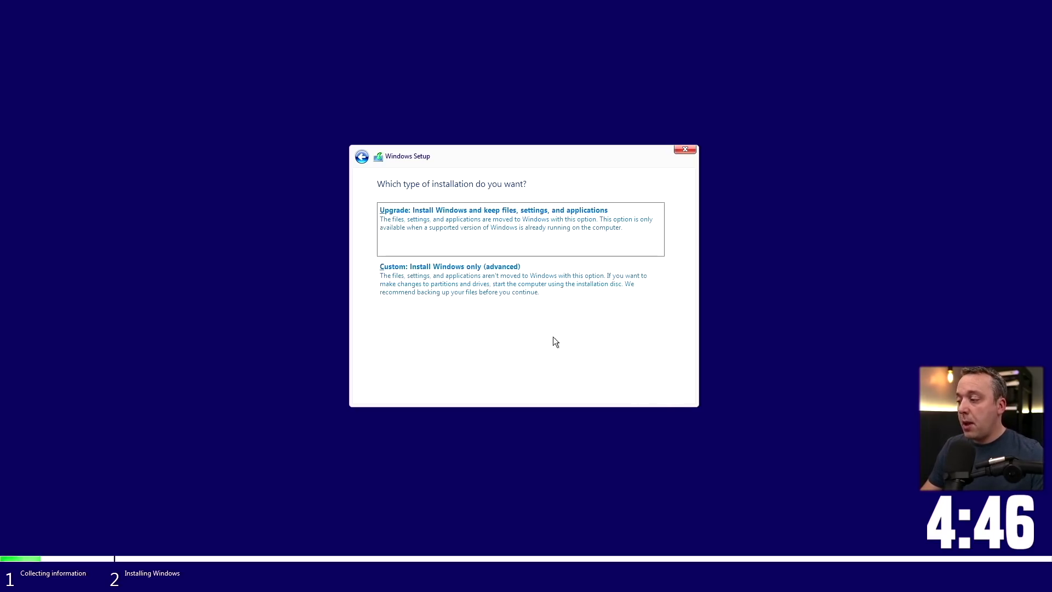
{"action": "left_click", "coordinate": [471, 285]}
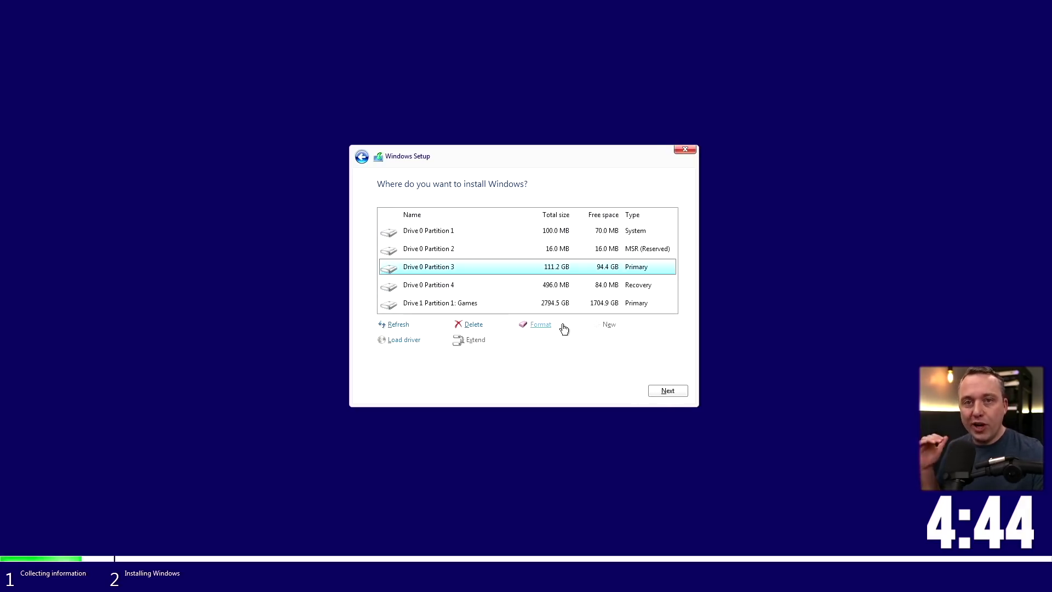
Delete the System, MSR, 111.2 GB Primary and Recovery partitions, then install into unallocated Drive 0
{"action": "left_click", "coordinate": [446, 236]}
{"action": "left_click", "coordinate": [473, 324]}
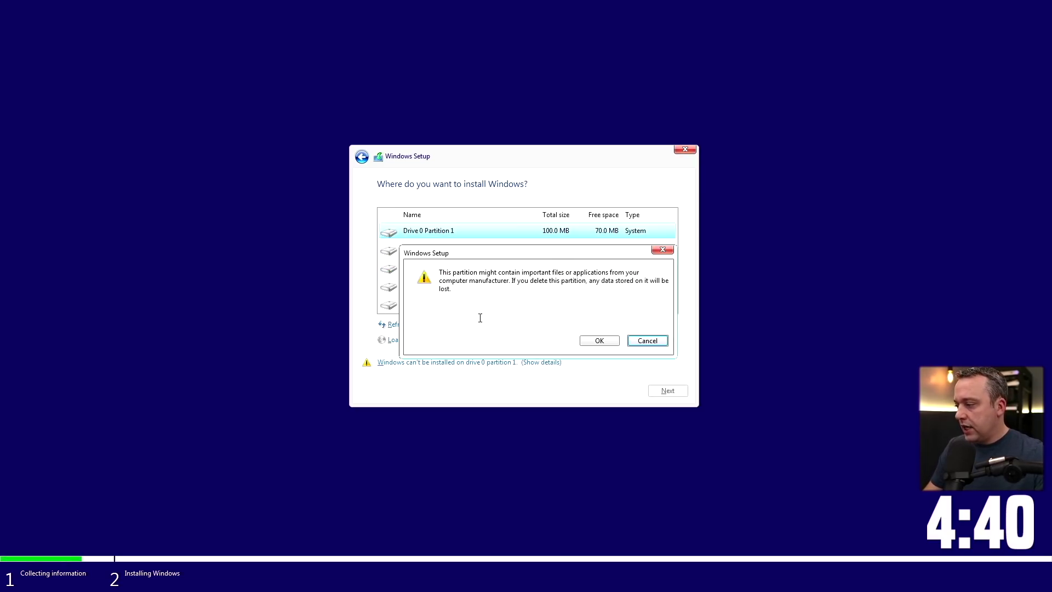
{"action": "left_click", "coordinate": [600, 340]}
{"action": "left_click", "coordinate": [450, 249]}
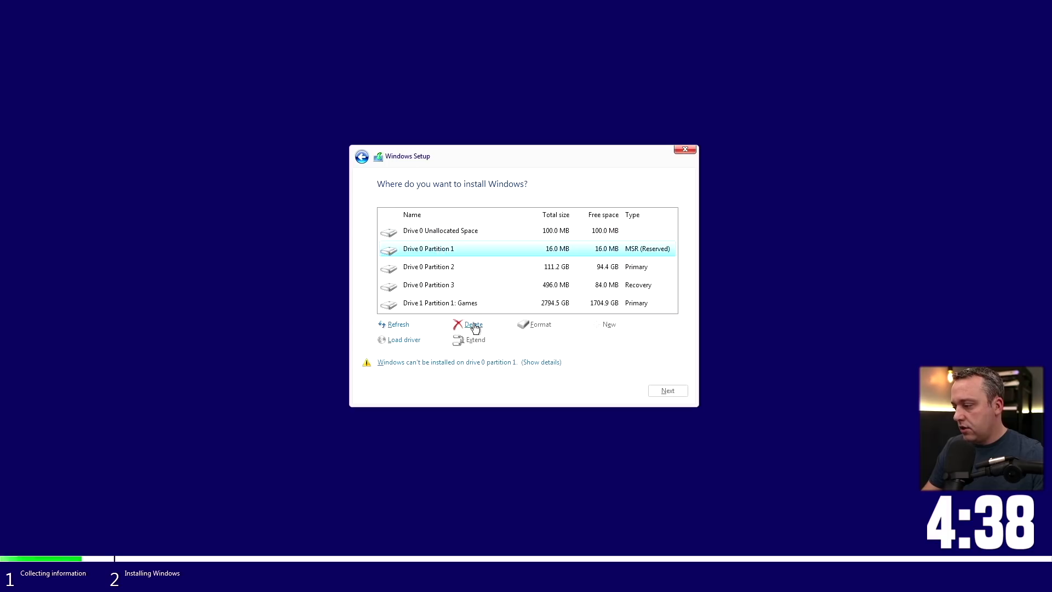
{"action": "left_click", "coordinate": [475, 327]}
{"action": "left_click", "coordinate": [598, 340]}
{"action": "left_click", "coordinate": [433, 252]}
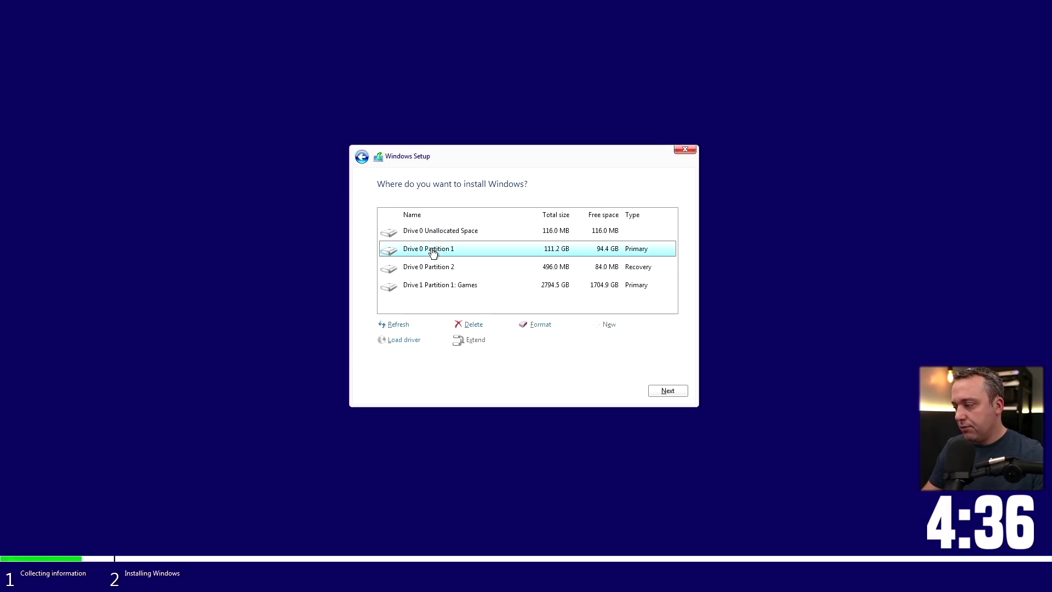
{"action": "left_click", "coordinate": [473, 325]}
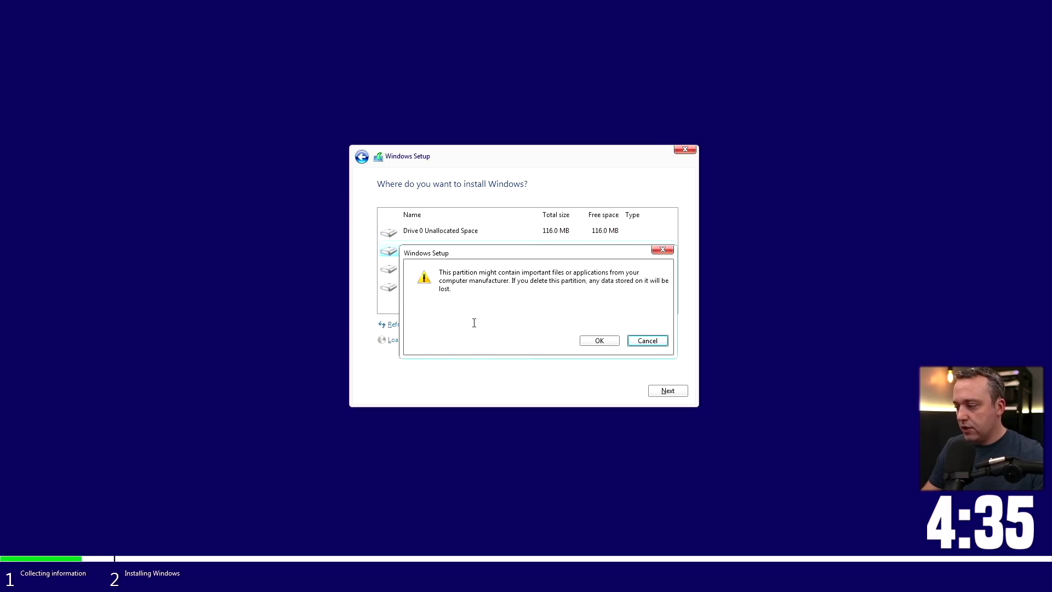
{"action": "left_click", "coordinate": [593, 341]}
{"action": "left_click", "coordinate": [440, 251]}
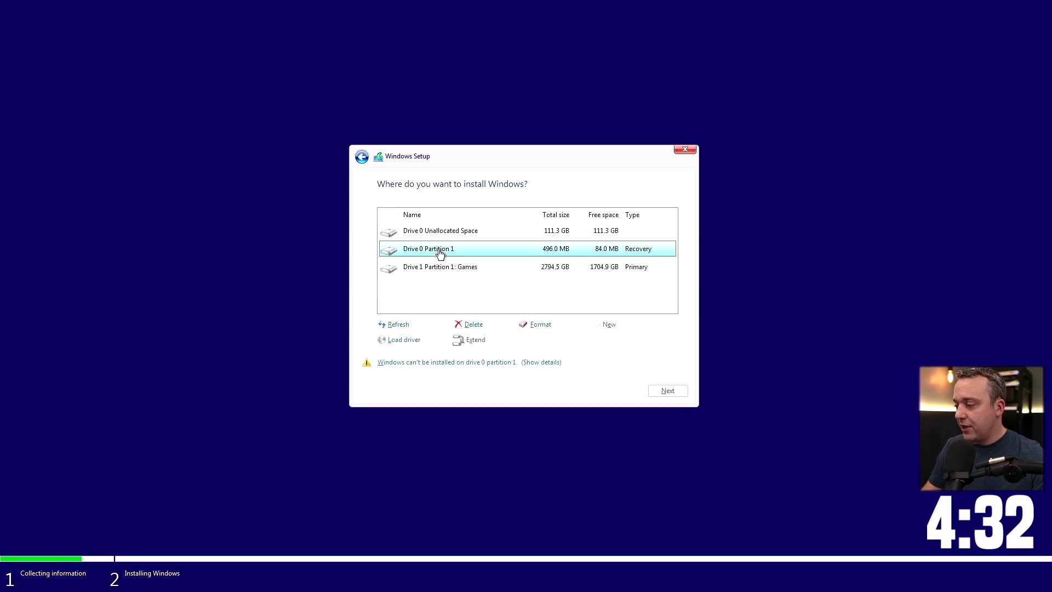
{"action": "left_click", "coordinate": [473, 324]}
{"action": "left_click", "coordinate": [601, 342]}
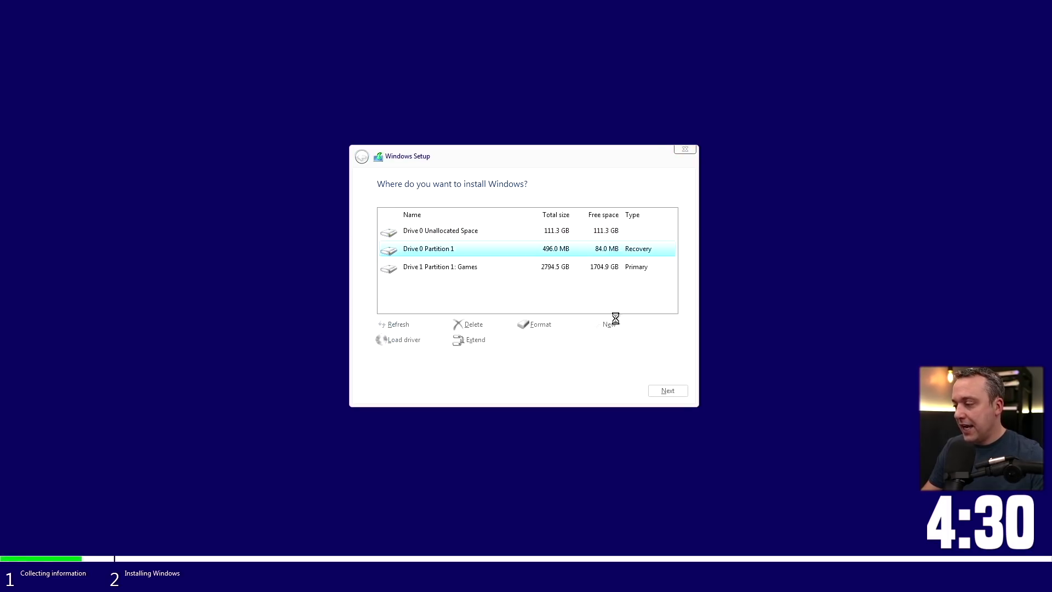
{"action": "left_click", "coordinate": [667, 389]}
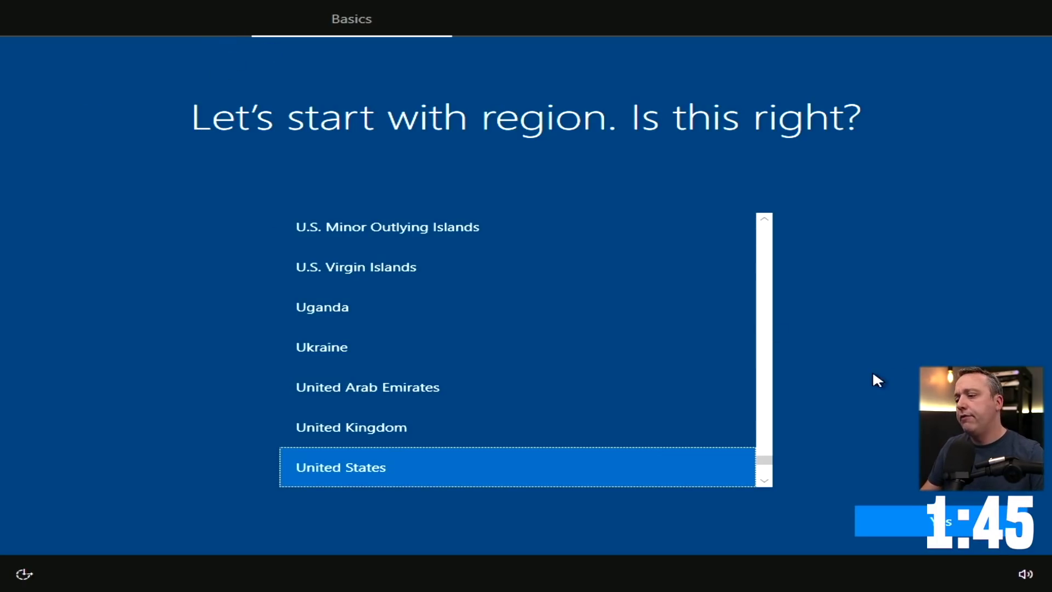
Confirm United States as the region
{"action": "left_click", "coordinate": [930, 523]}
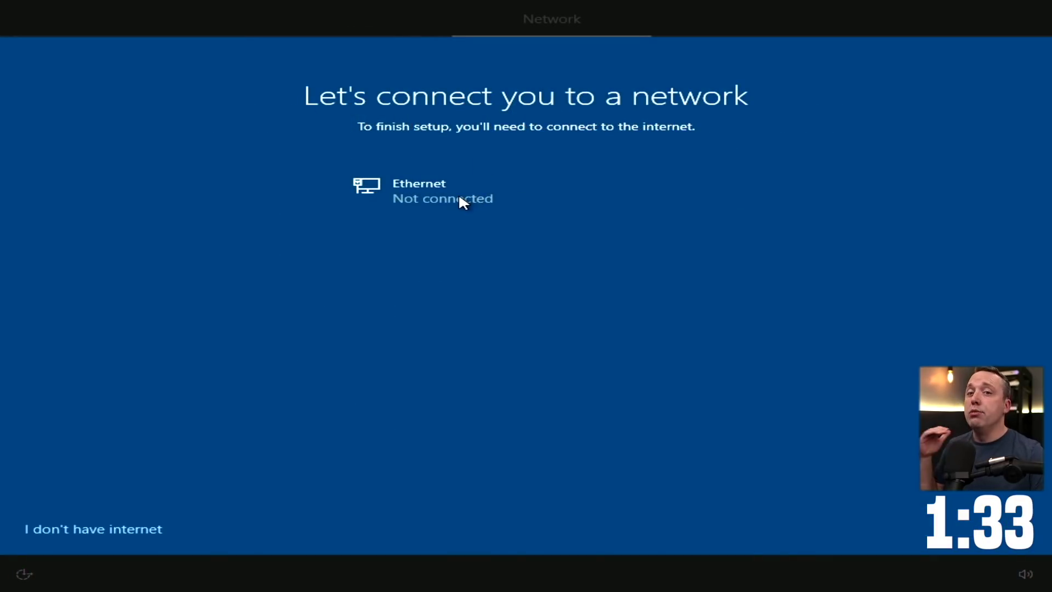
Skip internet and create offline local account BetterThanWin7 with no password
{"action": "left_click", "coordinate": [87, 535]}
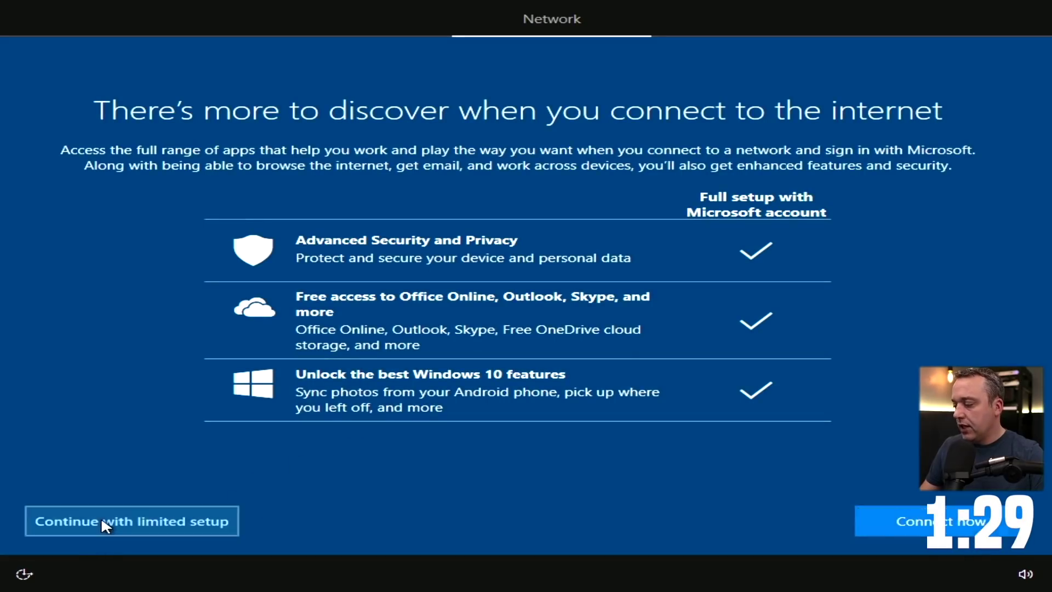
{"action": "left_click", "coordinate": [103, 521]}
{"action": "type", "text": "Bet"}
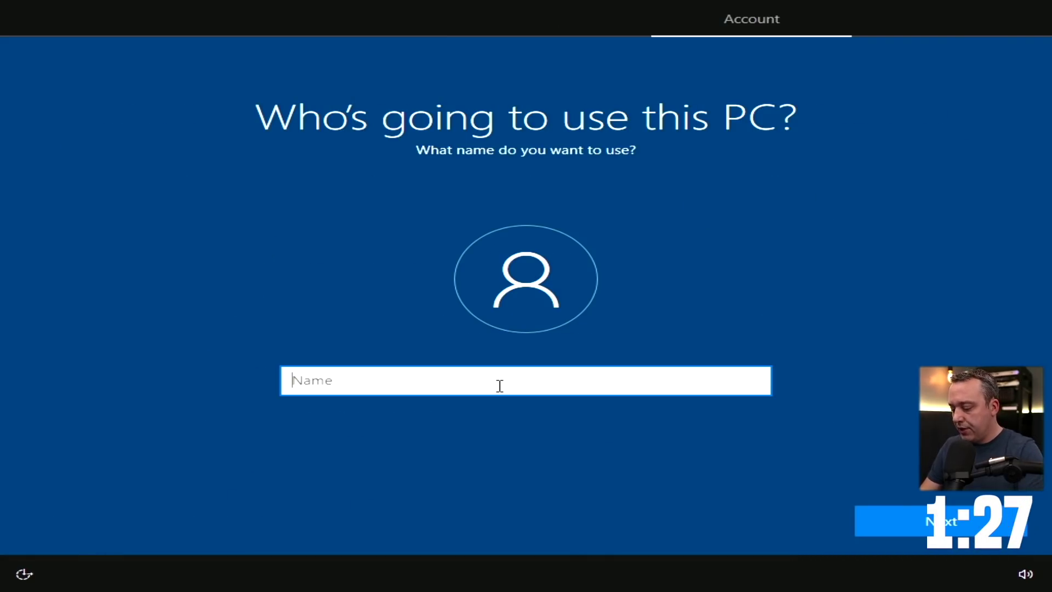
{"action": "type", "text": "terThanWin7"}
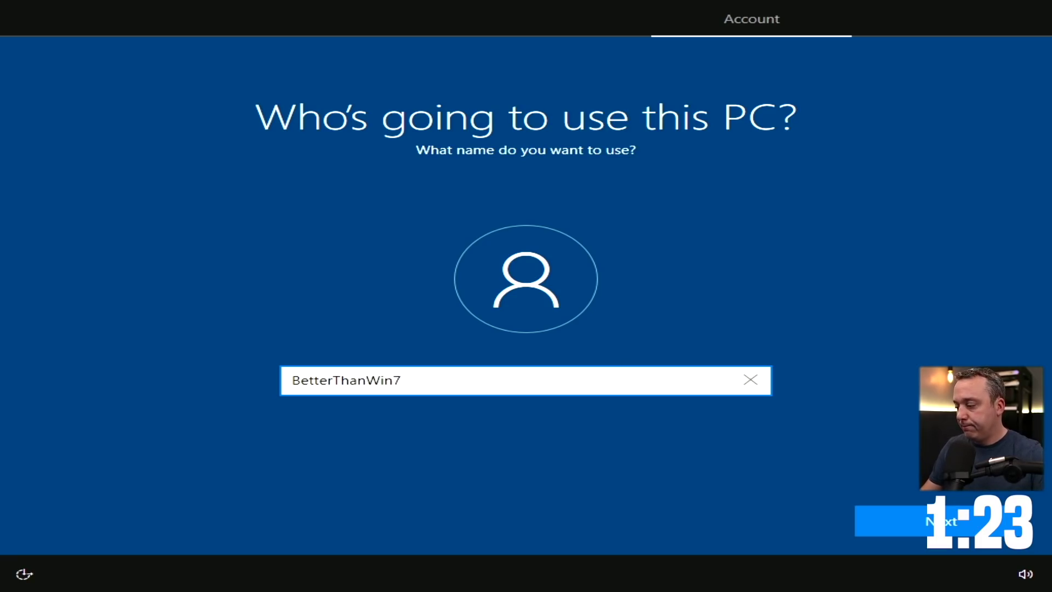
{"action": "left_click", "coordinate": [964, 521]}
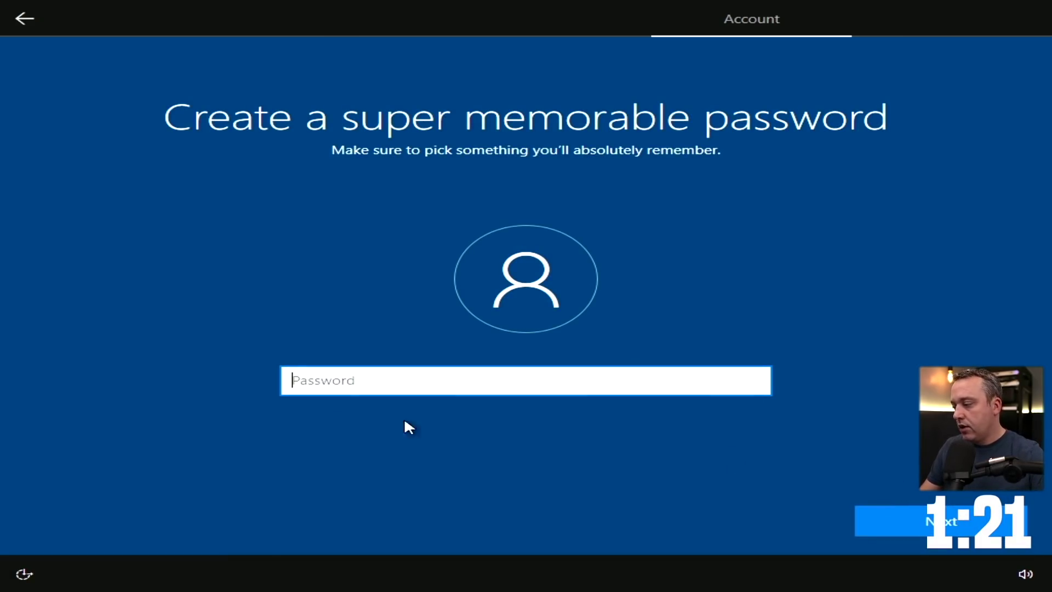
{"action": "key", "text": "Return"}
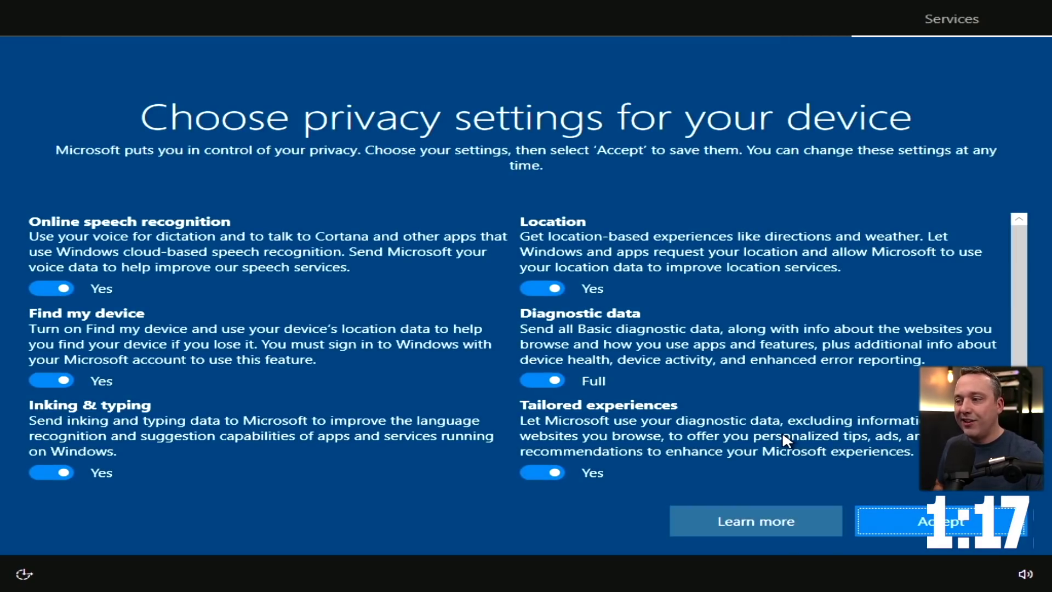
Turn off speech, Find my device, location, tailored experiences, inking and advertising ID; set diagnostics to Basic
{"action": "left_click", "coordinate": [52, 288]}
{"action": "left_click", "coordinate": [51, 393]}
{"action": "left_click", "coordinate": [548, 295]}
{"action": "left_click", "coordinate": [545, 395]}
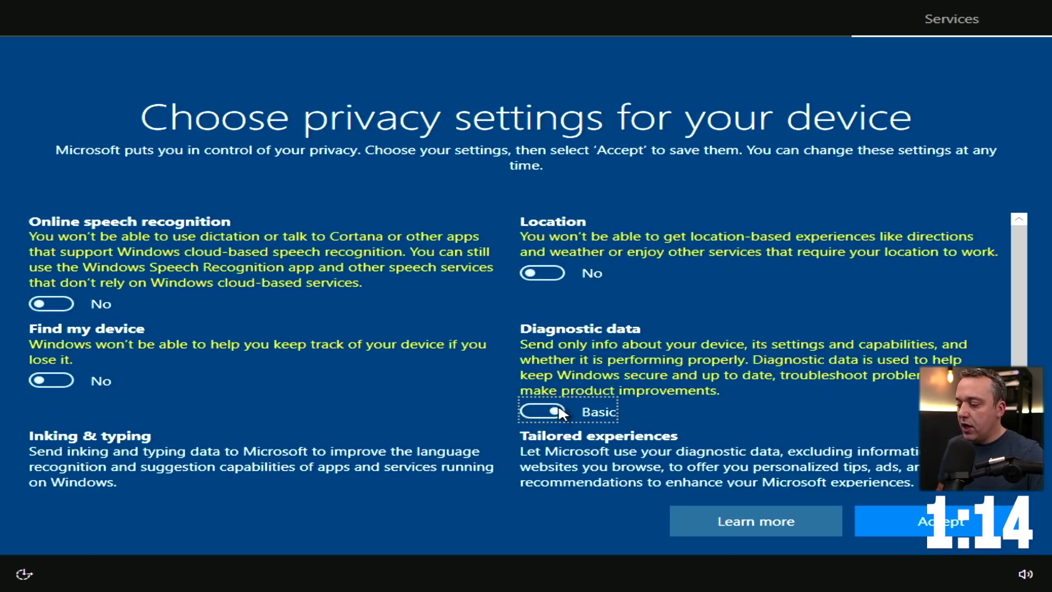
{"action": "scroll", "coordinate": [558, 416], "scroll_direction": "down", "scroll_amount": 2}
{"action": "left_click", "coordinate": [539, 422]}
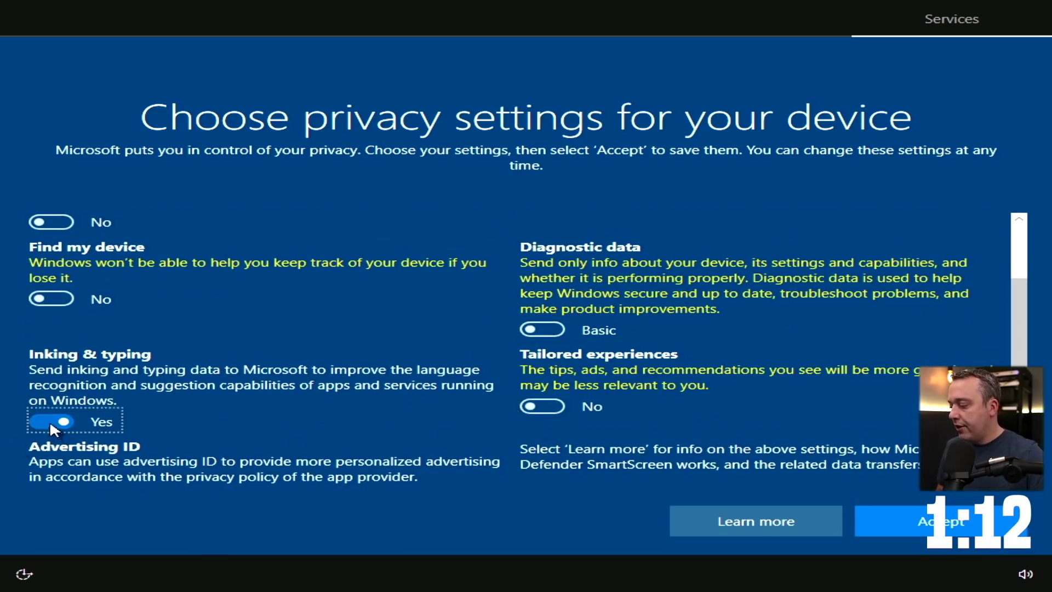
{"action": "left_click", "coordinate": [50, 422]}
{"action": "left_click", "coordinate": [51, 471]}
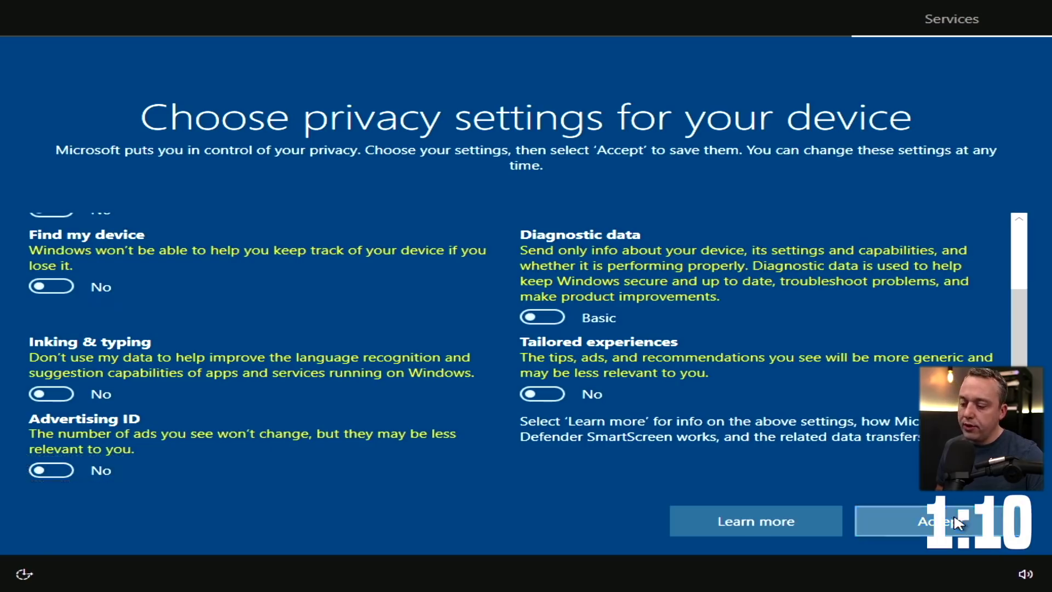
{"action": "left_click", "coordinate": [940, 521]}
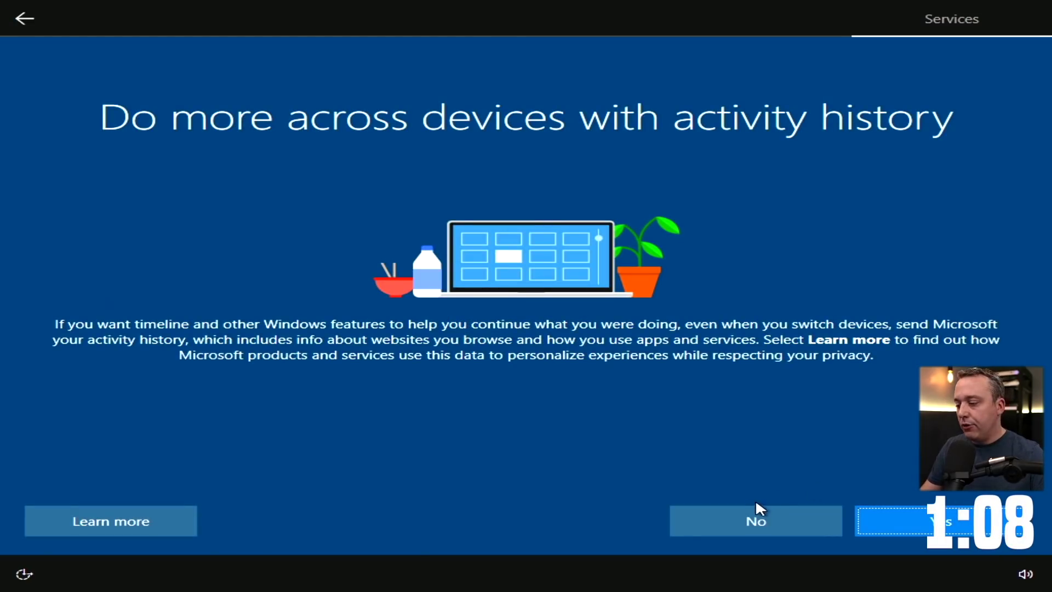
Decline sending activity history so setup finishes to the desktop
{"action": "left_click", "coordinate": [728, 521]}
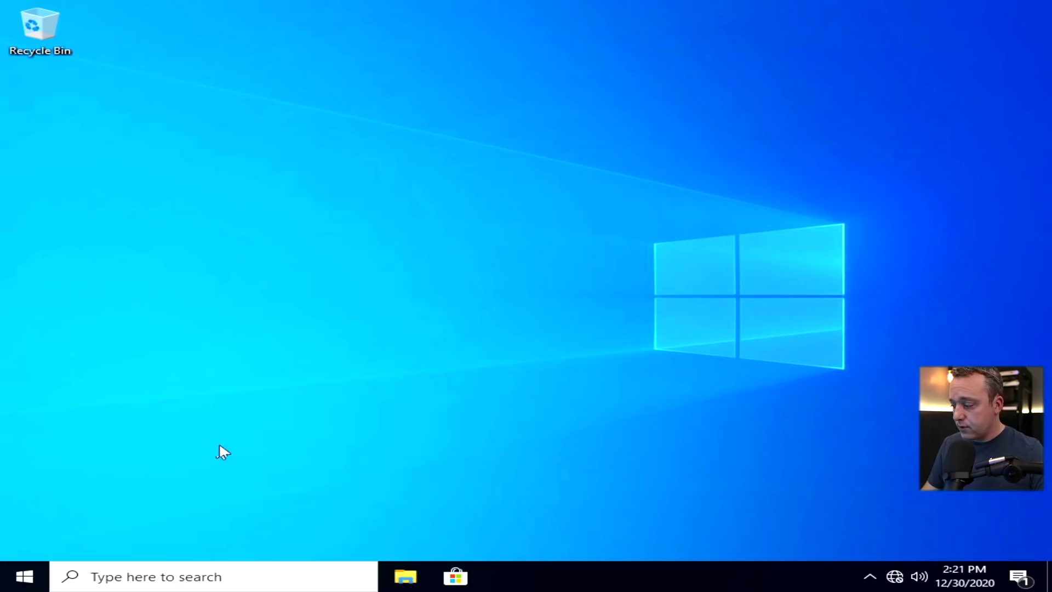
Launch the Services console with services.msc, maximize it, and scroll down the service list
{"action": "key", "text": "super+r"}
{"action": "type", "text": "services.msc"}
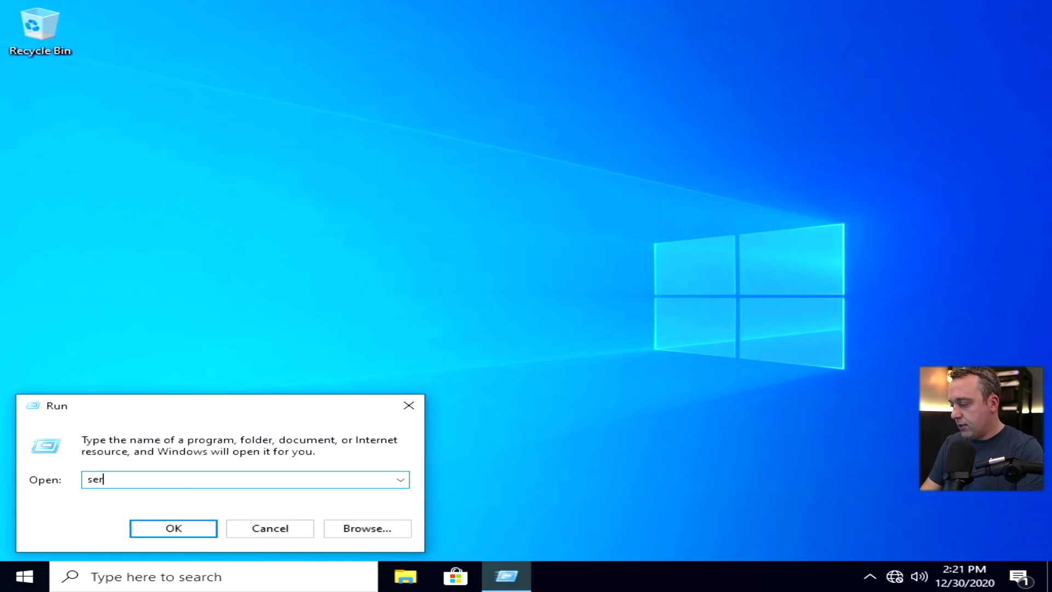
{"action": "key", "text": "Return"}
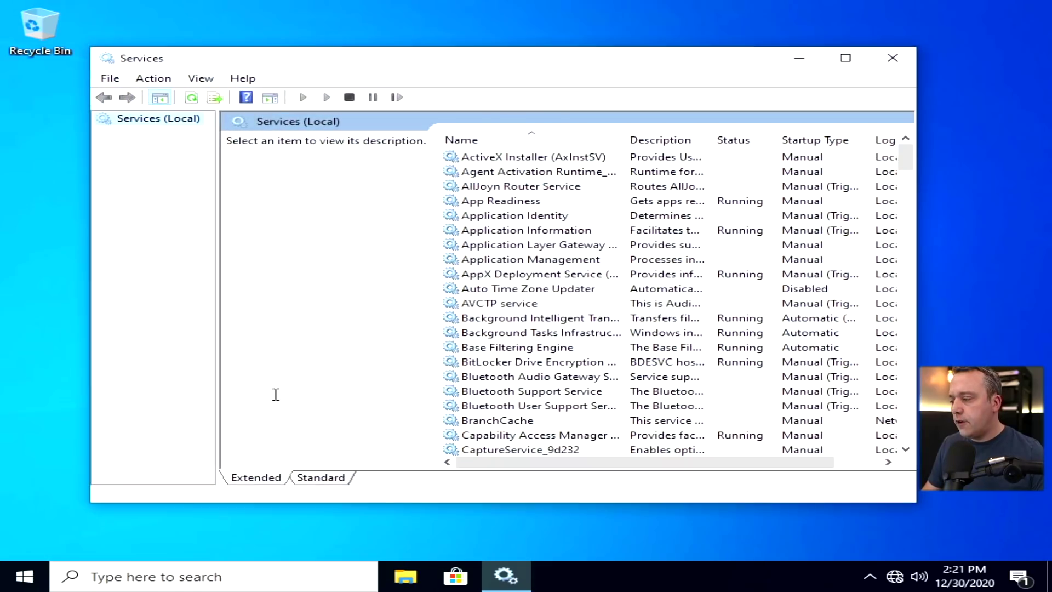
{"action": "left_click", "coordinate": [635, 366]}
{"action": "scroll", "coordinate": [605, 376], "scroll_direction": "down", "scroll_amount": 10}
{"action": "scroll", "coordinate": [589, 376], "scroll_direction": "down", "scroll_amount": 14}
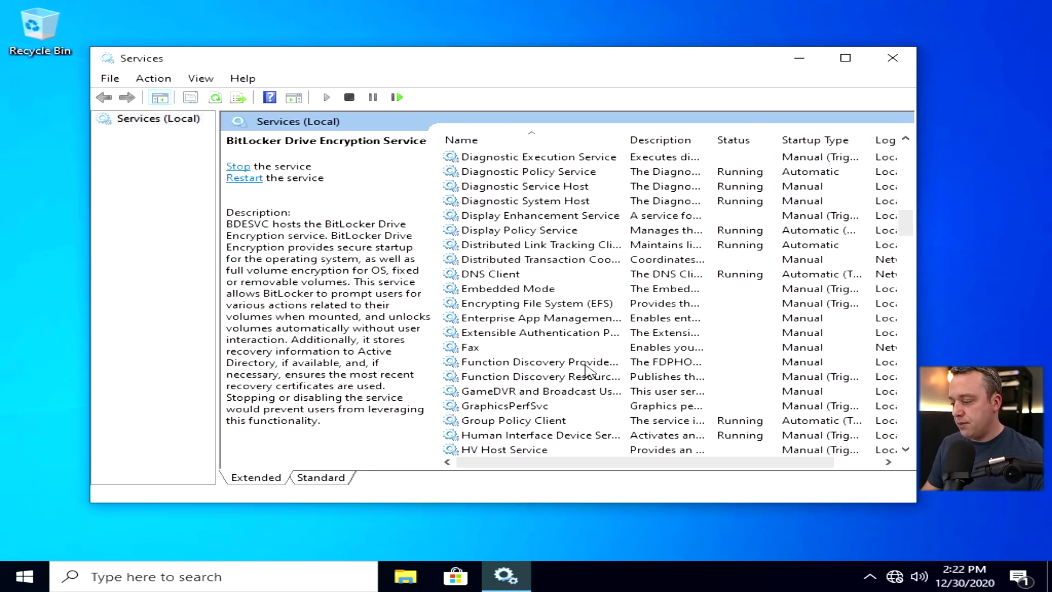
{"action": "left_click", "coordinate": [845, 58]}
{"action": "scroll", "coordinate": [430, 390], "scroll_direction": "down", "scroll_amount": 20}
{"action": "scroll", "coordinate": [430, 390], "scroll_direction": "down", "scroll_amount": 8}
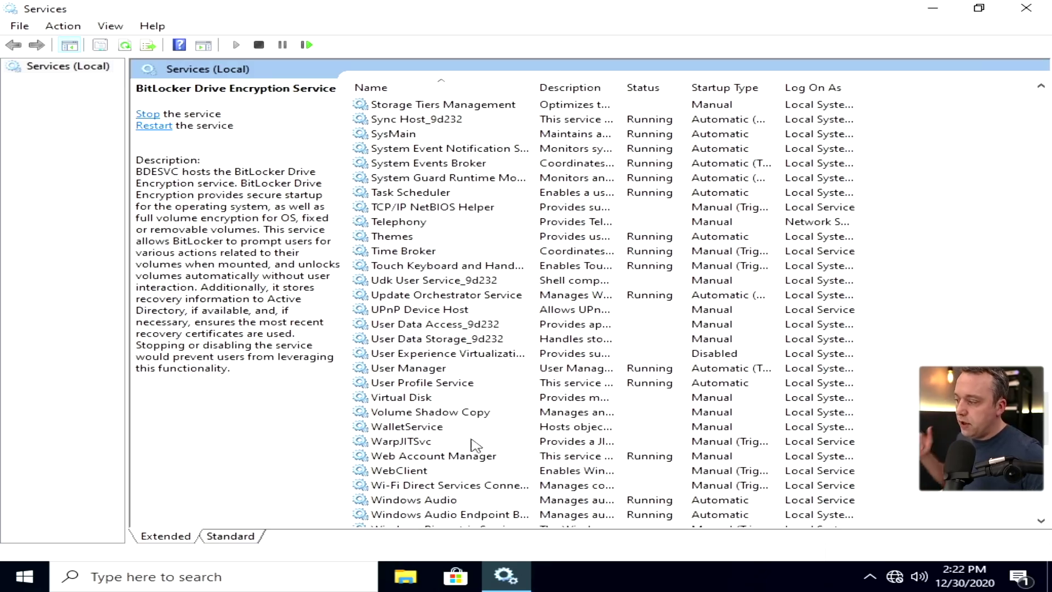
{"action": "scroll", "coordinate": [433, 438], "scroll_direction": "down", "scroll_amount": 3}
{"action": "scroll", "coordinate": [424, 438], "scroll_direction": "down", "scroll_amount": 7}
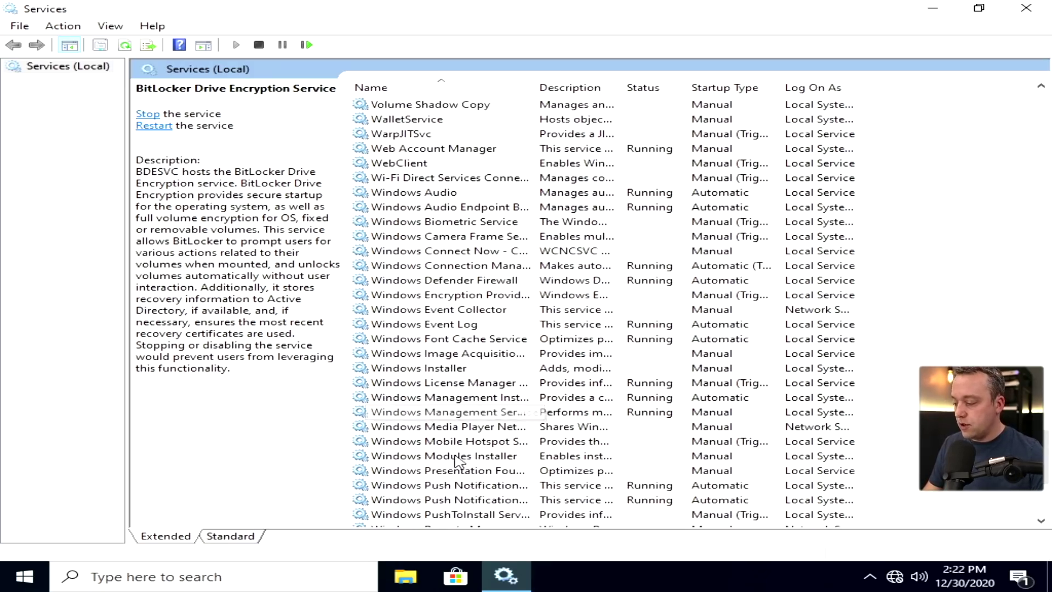
Confirm Windows Update is disabled, leave Windows Update Medic Service on Manual, and close Services
{"action": "left_click", "coordinate": [457, 443]}
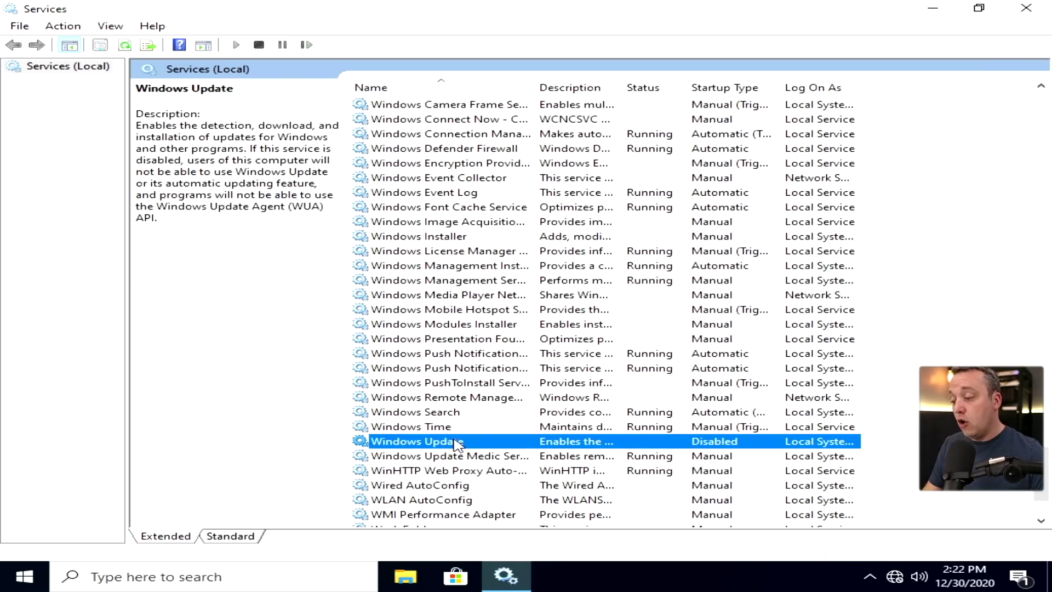
{"action": "double_click", "coordinate": [433, 443]}
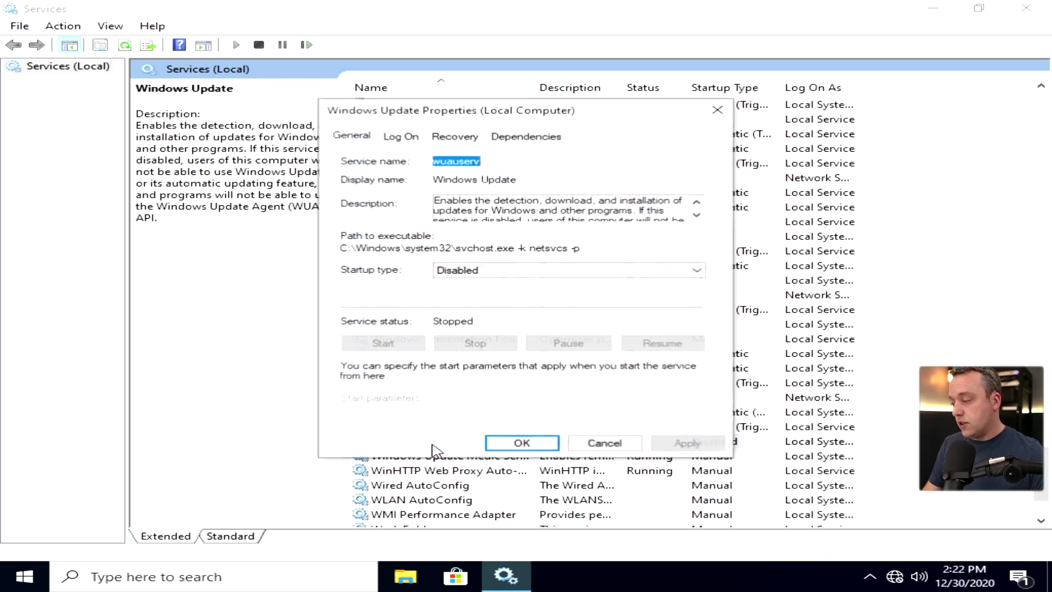
{"action": "left_click", "coordinate": [604, 443]}
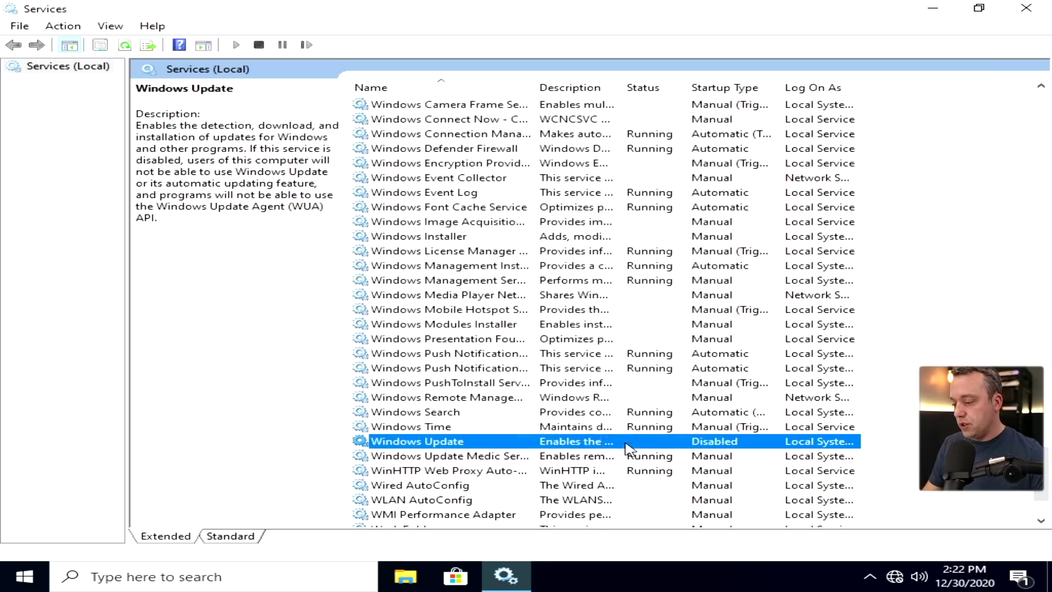
{"action": "double_click", "coordinate": [482, 456]}
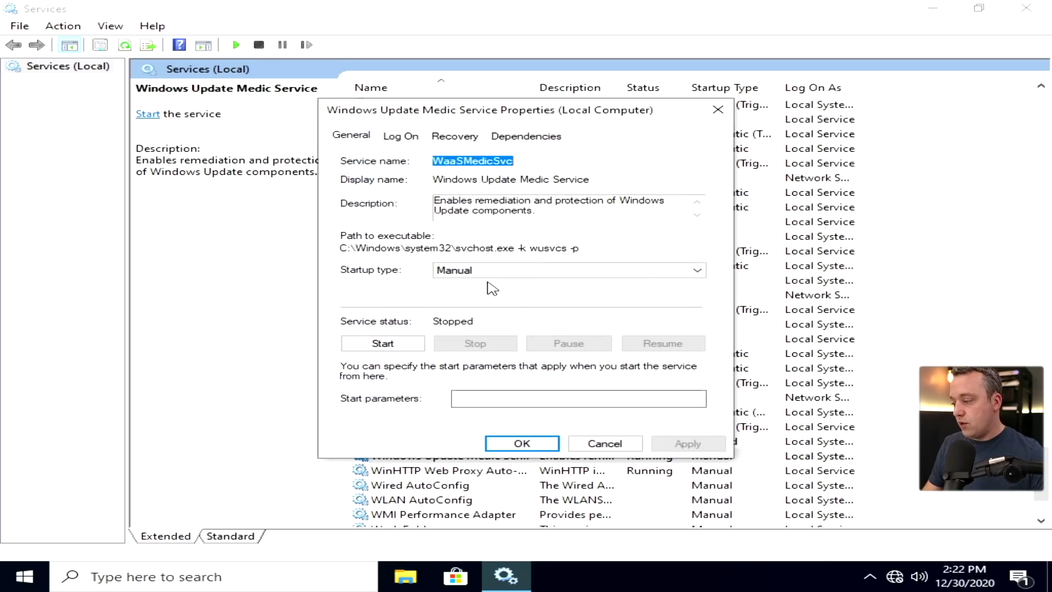
{"action": "left_click", "coordinate": [499, 274]}
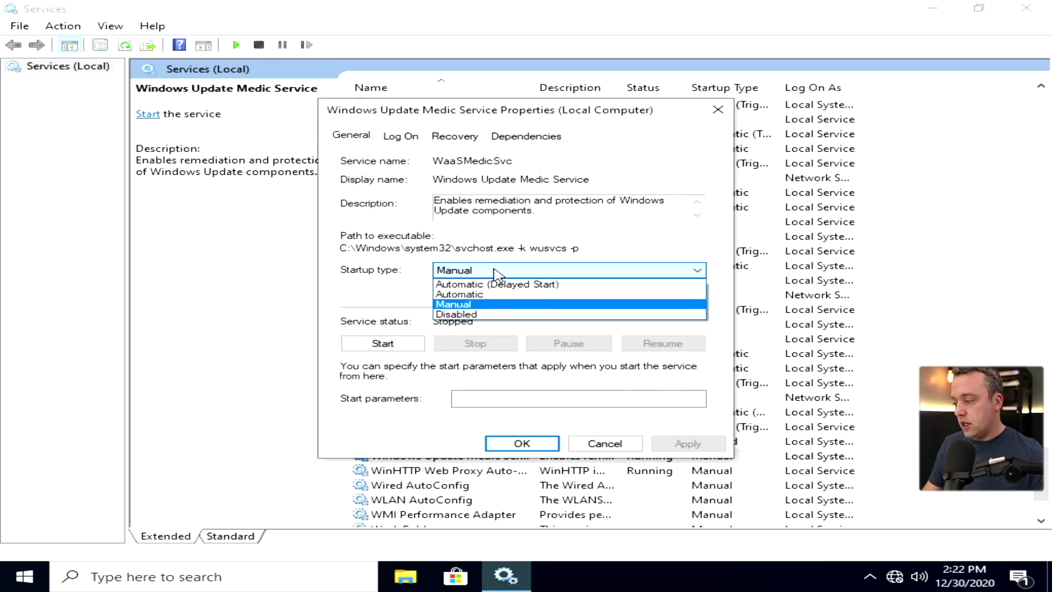
{"action": "left_click", "coordinate": [671, 232]}
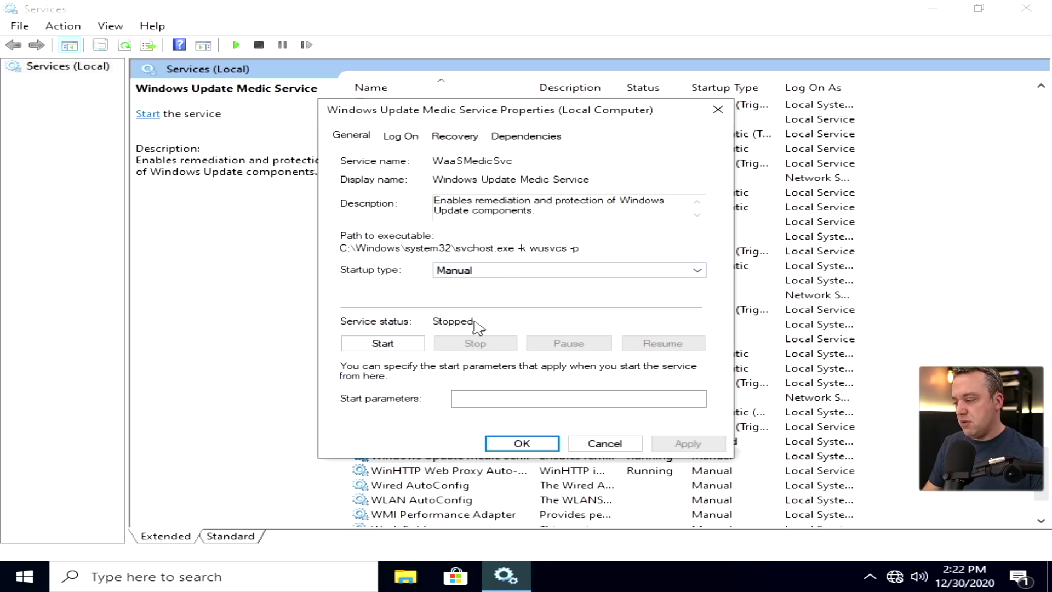
{"action": "left_click", "coordinate": [630, 445]}
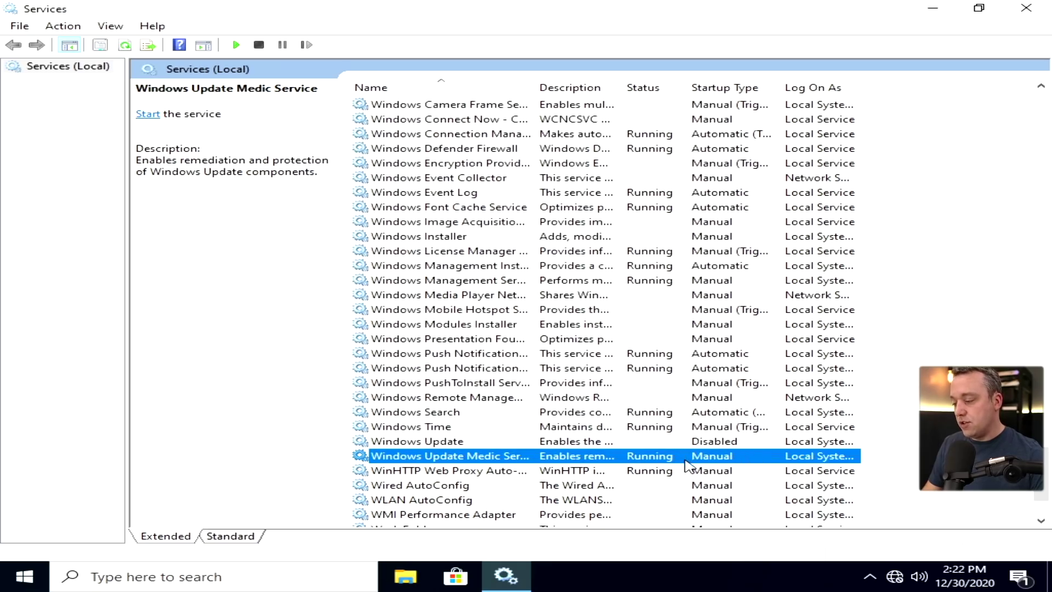
{"action": "left_click", "coordinate": [1026, 8]}
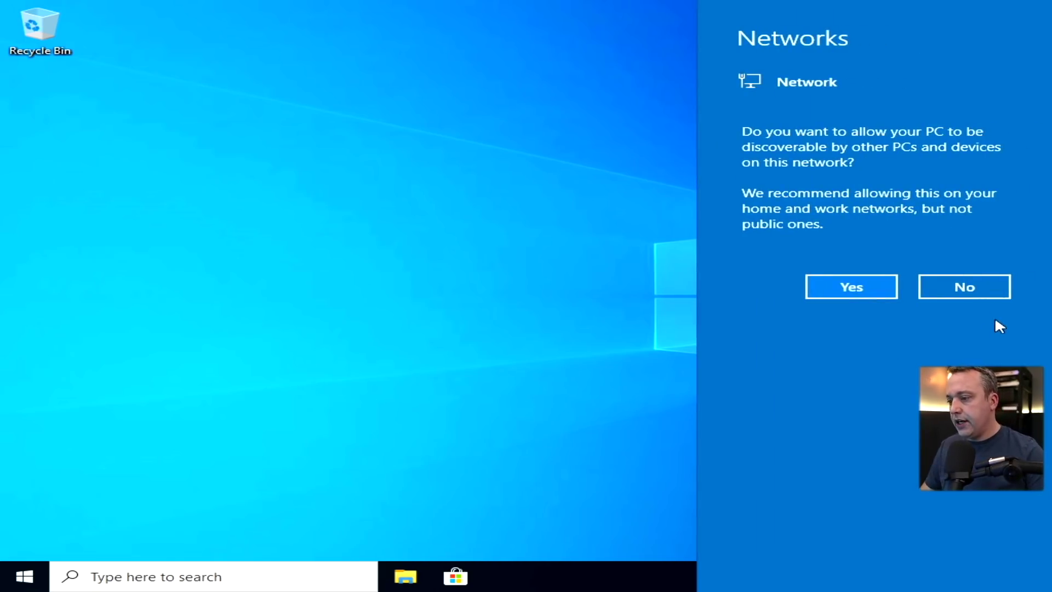
Allow network discovery, close Device Manager, and launch SDI_x64_R2009 from the SDI_RUS folder
{"action": "left_click", "coordinate": [853, 296]}
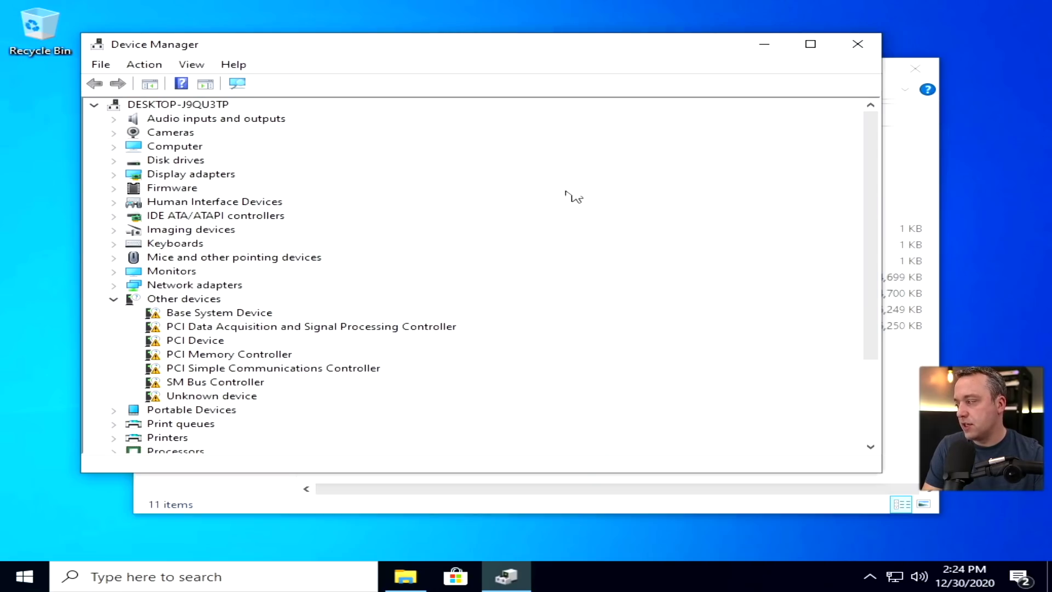
{"action": "left_click", "coordinate": [857, 44]}
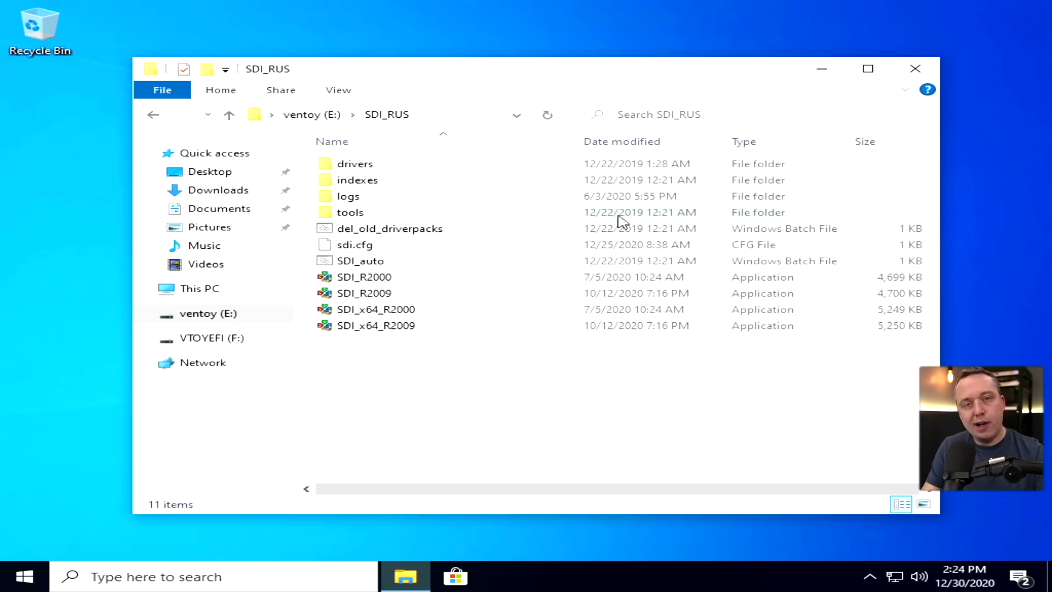
{"action": "double_click", "coordinate": [465, 325]}
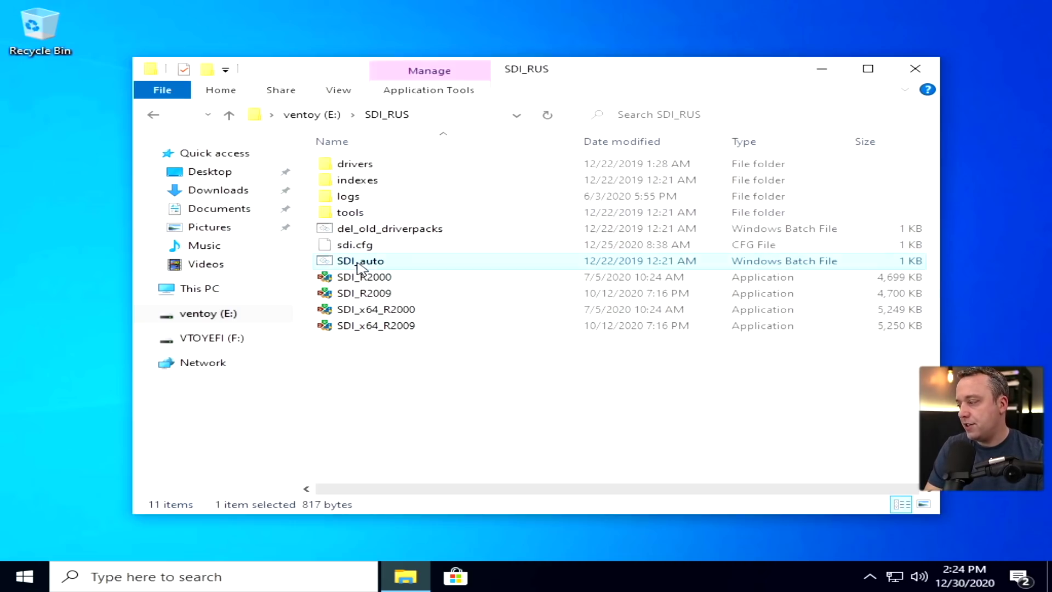
Grant Snappy Driver Installer admin rights, select all drivers, and install all 18
{"action": "left_click", "coordinate": [416, 393]}
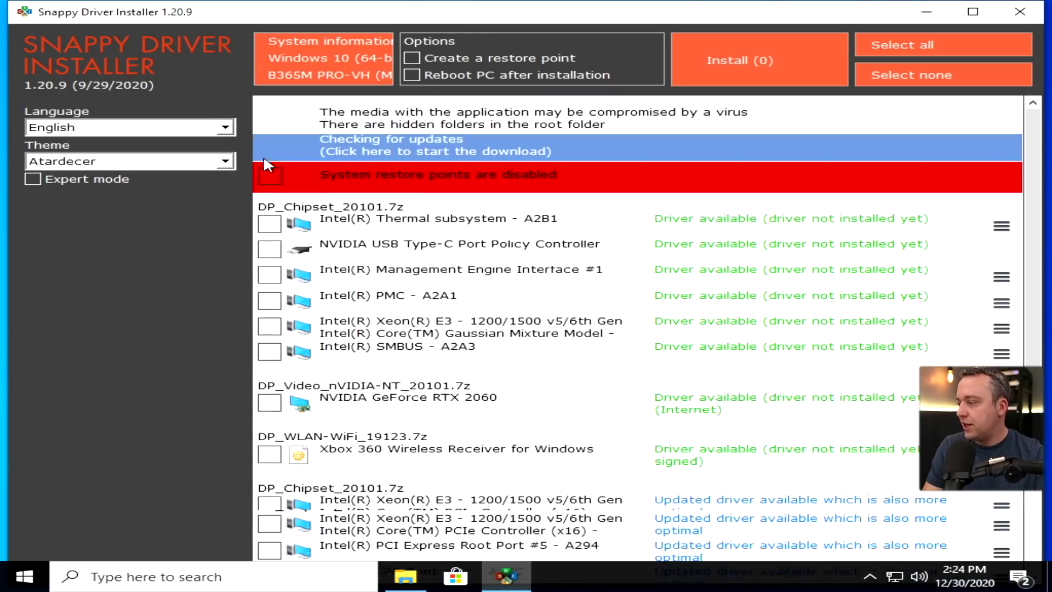
{"action": "left_click", "coordinate": [903, 46]}
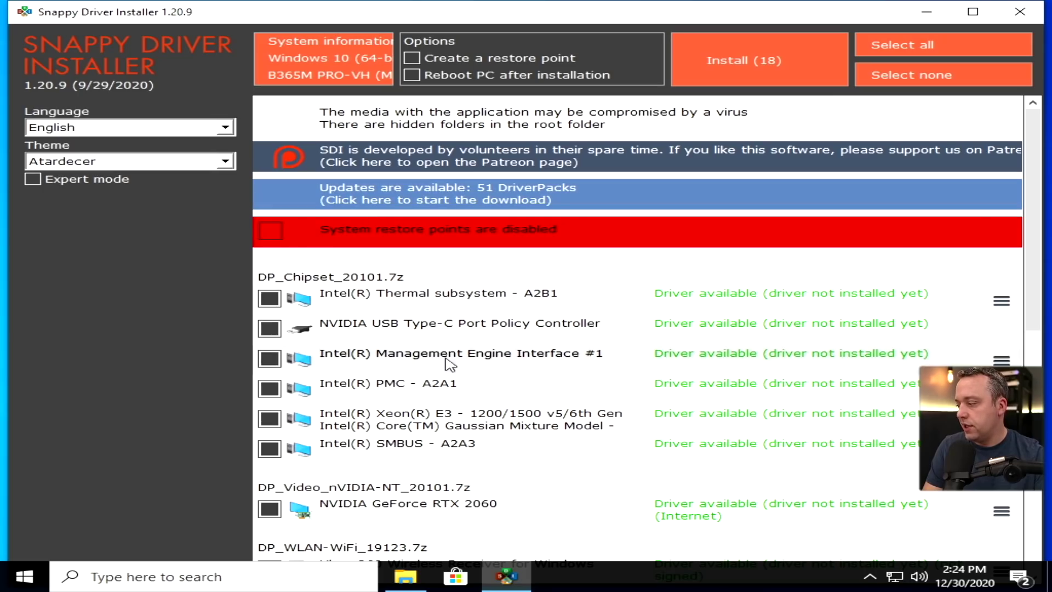
{"action": "scroll", "coordinate": [503, 364], "scroll_direction": "down", "scroll_amount": 4}
{"action": "scroll", "coordinate": [503, 355], "scroll_direction": "down", "scroll_amount": 3}
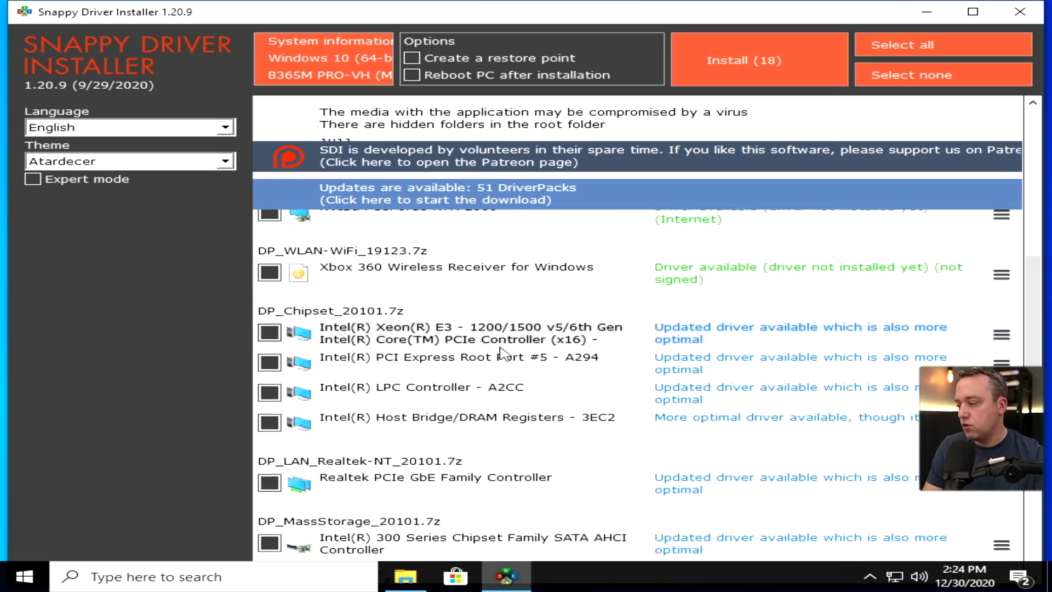
{"action": "scroll", "coordinate": [438, 367], "scroll_direction": "down", "scroll_amount": 3}
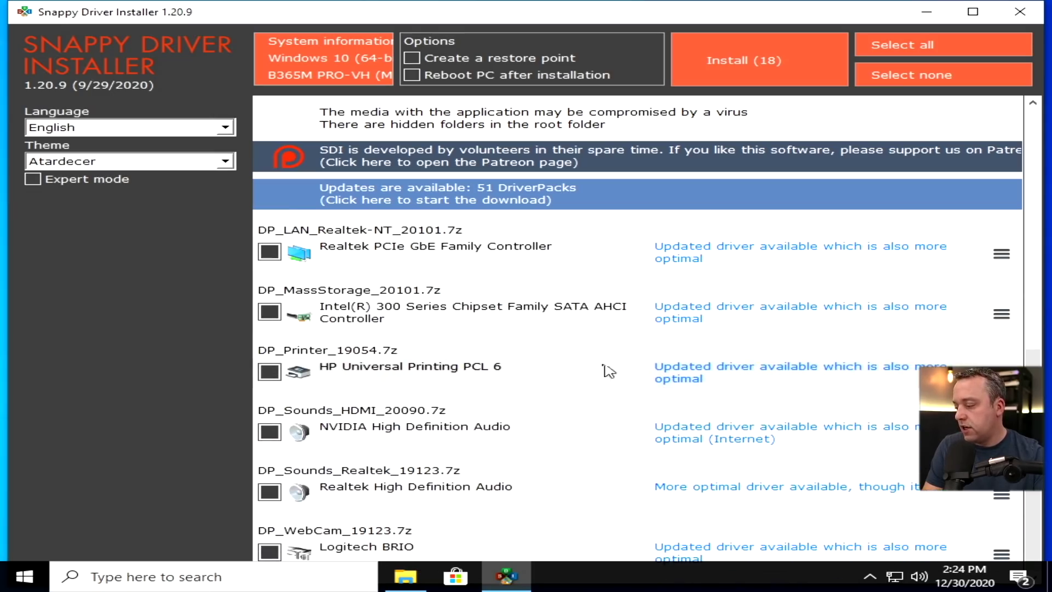
{"action": "left_click", "coordinate": [775, 68]}
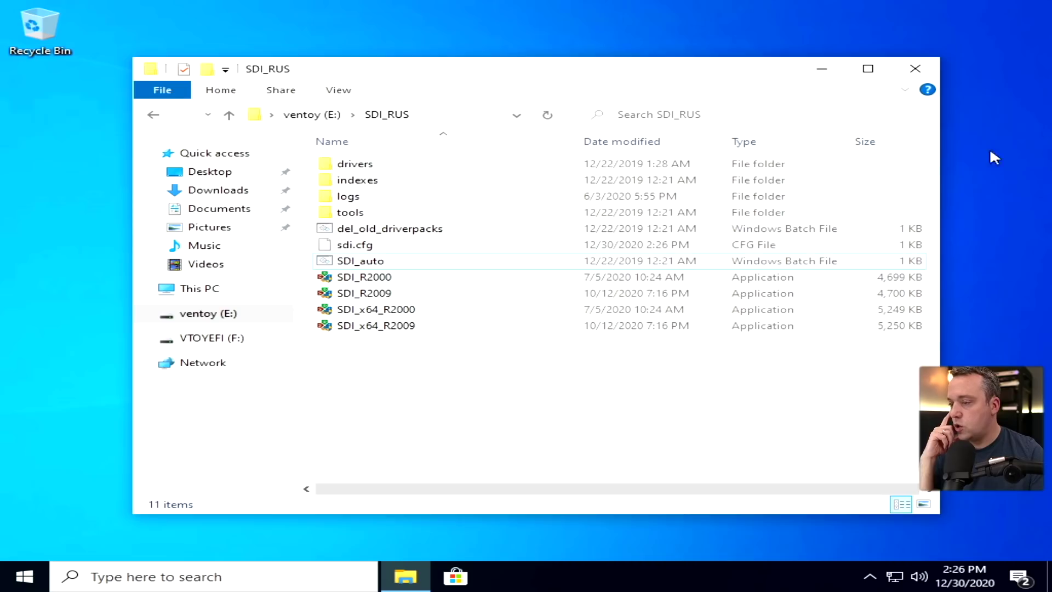
Verify in Device Manager that Display adapters lists Microsoft Basic Display Adapter, then close it
{"action": "left_click", "coordinate": [915, 69]}
{"action": "right_click", "coordinate": [24, 575]}
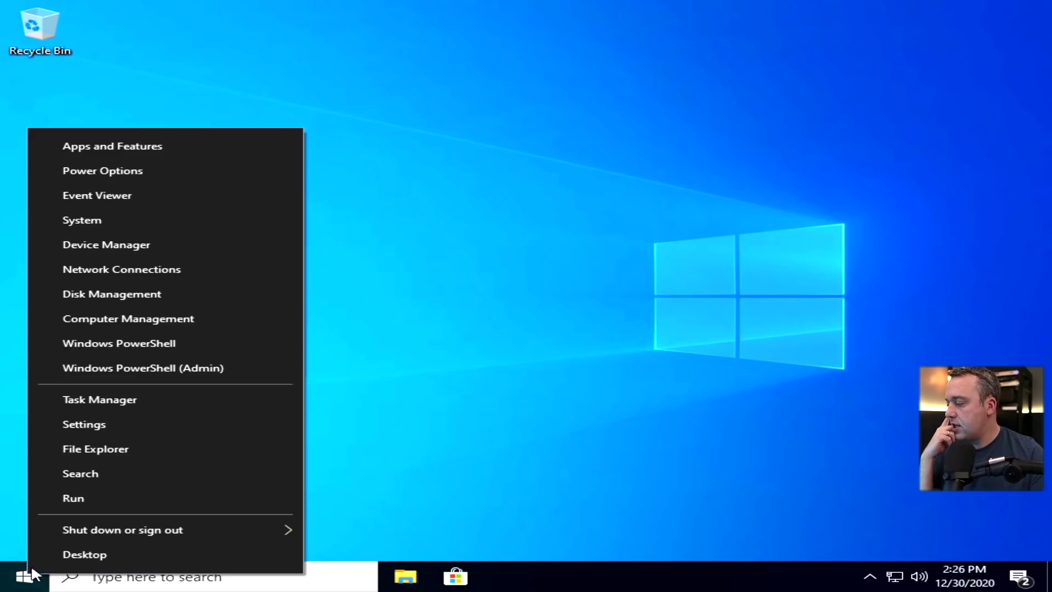
{"action": "left_click", "coordinate": [126, 244]}
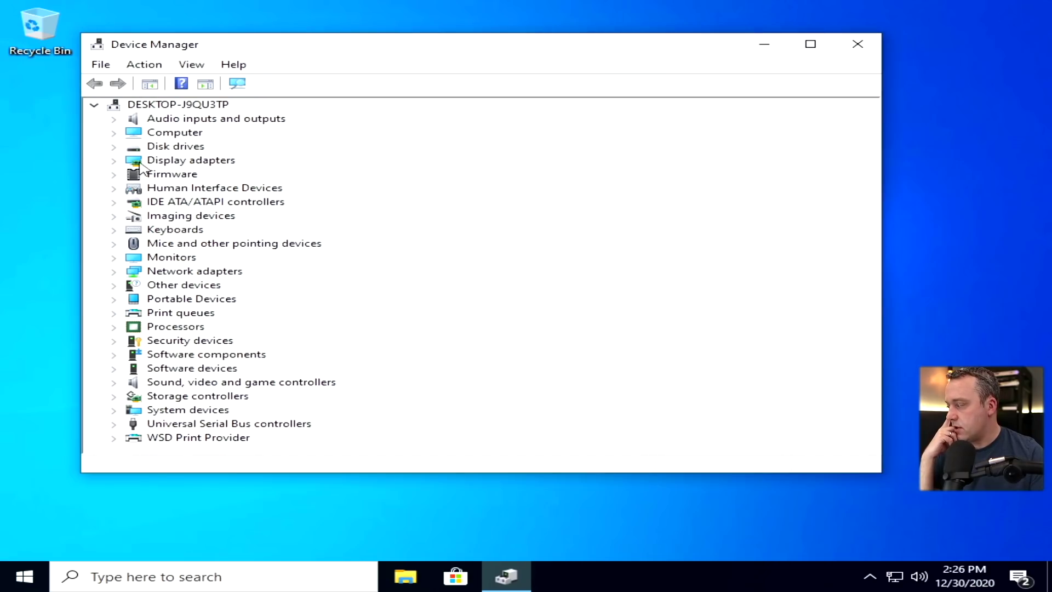
{"action": "left_click", "coordinate": [120, 160]}
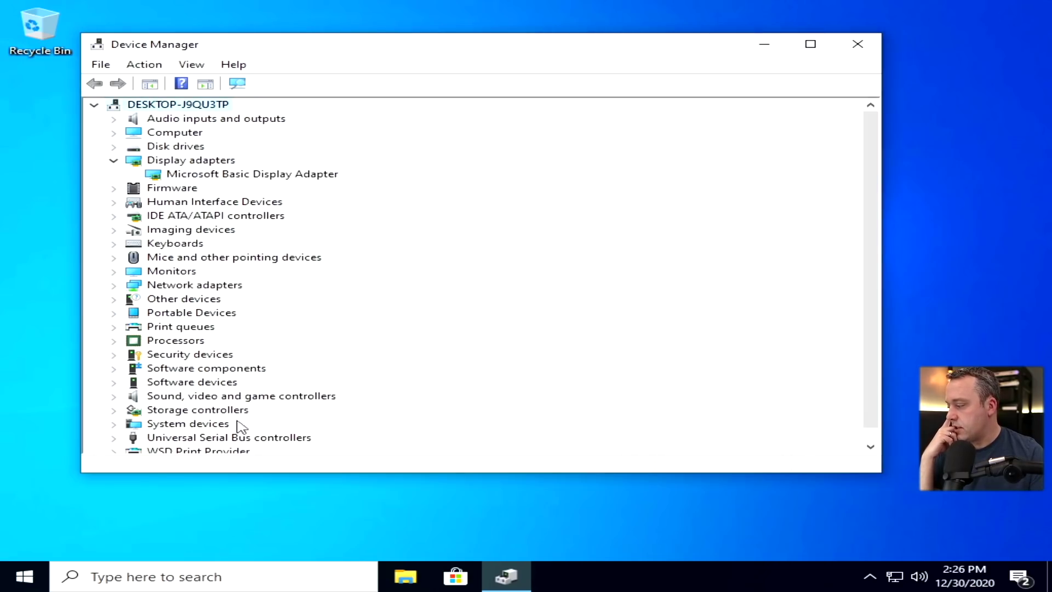
{"action": "scroll", "coordinate": [222, 316], "scroll_direction": "down", "scroll_amount": 1}
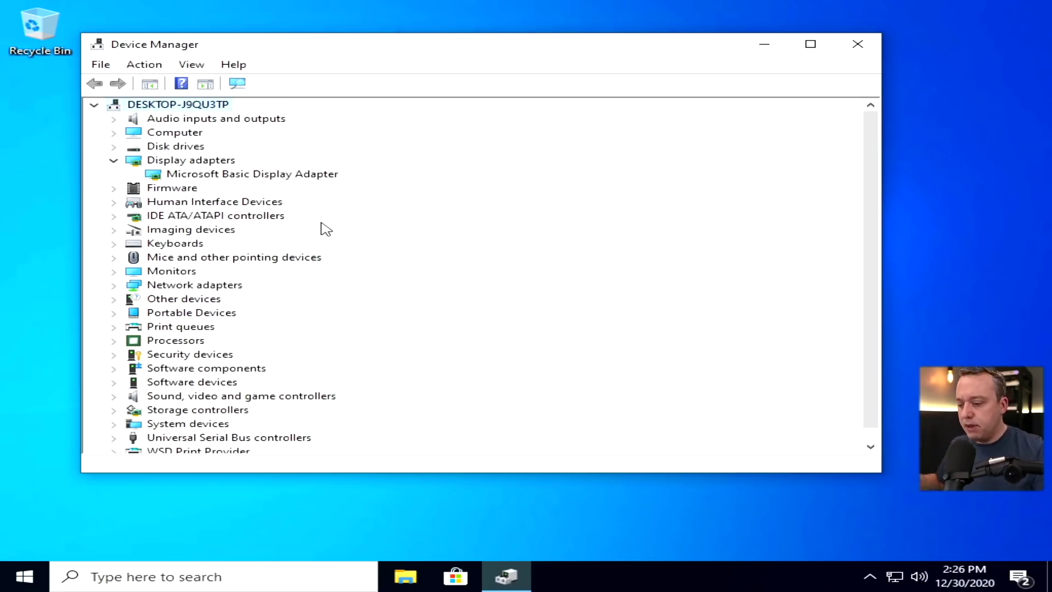
{"action": "key", "text": "alt+F4"}
{"action": "left_click", "coordinate": [24, 577]}
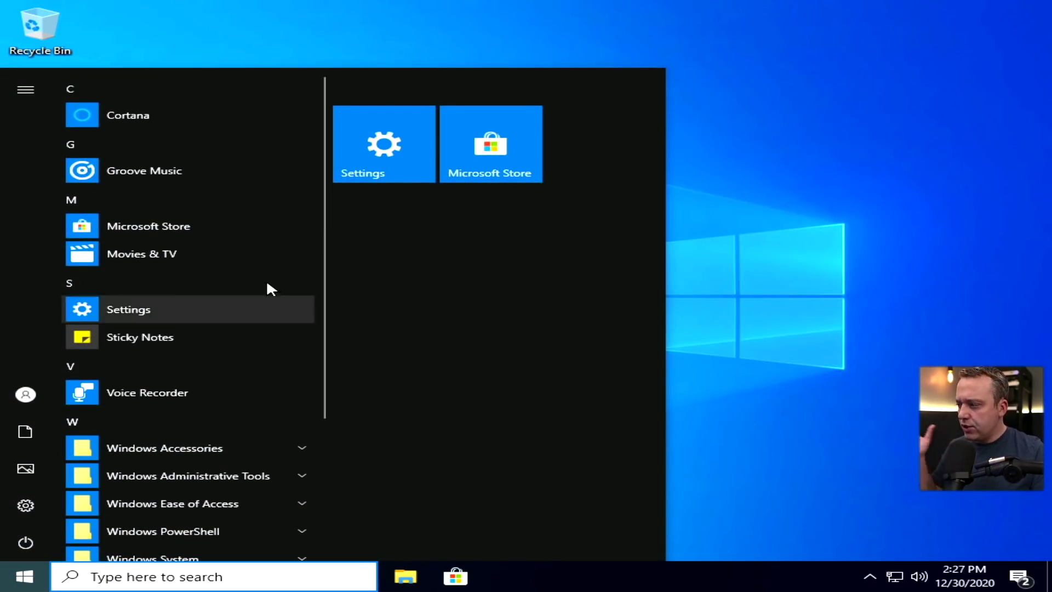
Unpin the Settings and Microsoft Store tiles from the Start menu
{"action": "right_click", "coordinate": [376, 167]}
{"action": "left_click", "coordinate": [445, 180]}
{"action": "right_click", "coordinate": [464, 149]}
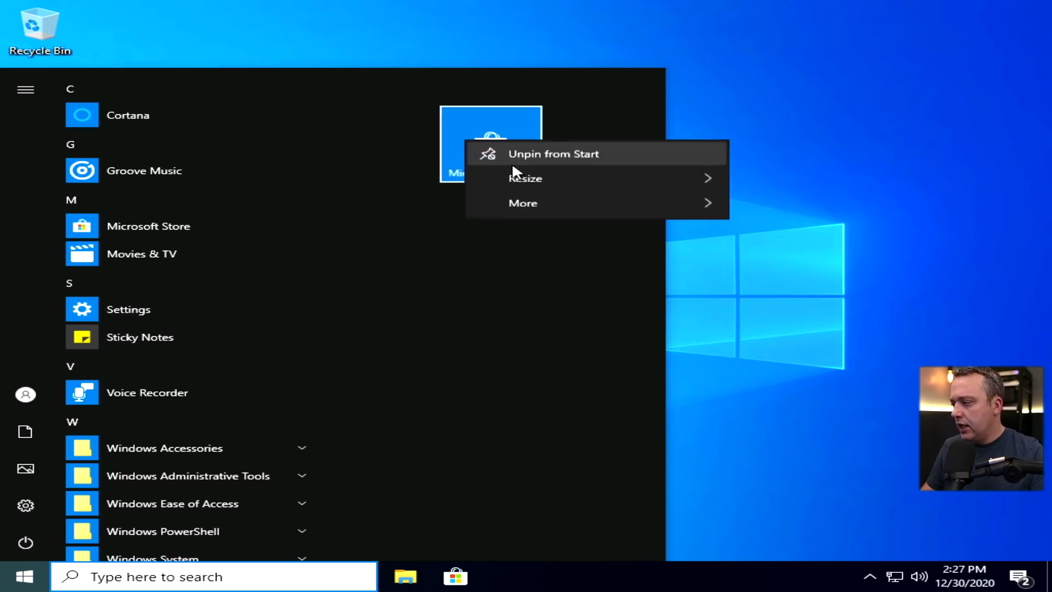
{"action": "left_click", "coordinate": [507, 152]}
{"action": "scroll", "coordinate": [137, 331], "scroll_direction": "down", "scroll_amount": 3}
{"action": "scroll", "coordinate": [167, 344], "scroll_direction": "up", "scroll_amount": 3}
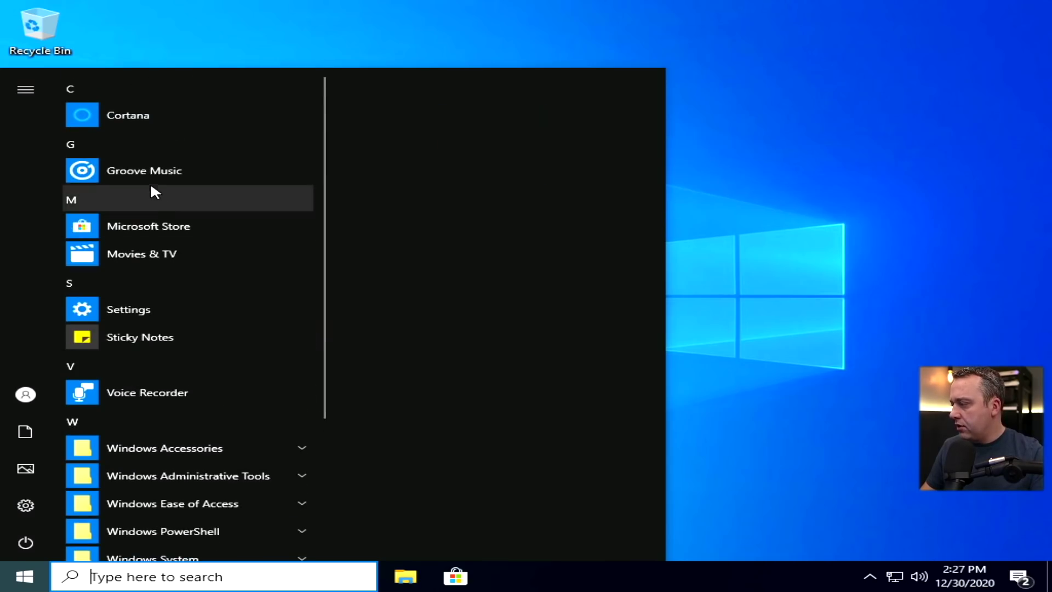
Uninstall Groove Music, Sticky Notes and the Xbox app from the Start menu
{"action": "right_click", "coordinate": [154, 174]}
{"action": "left_click", "coordinate": [233, 231]}
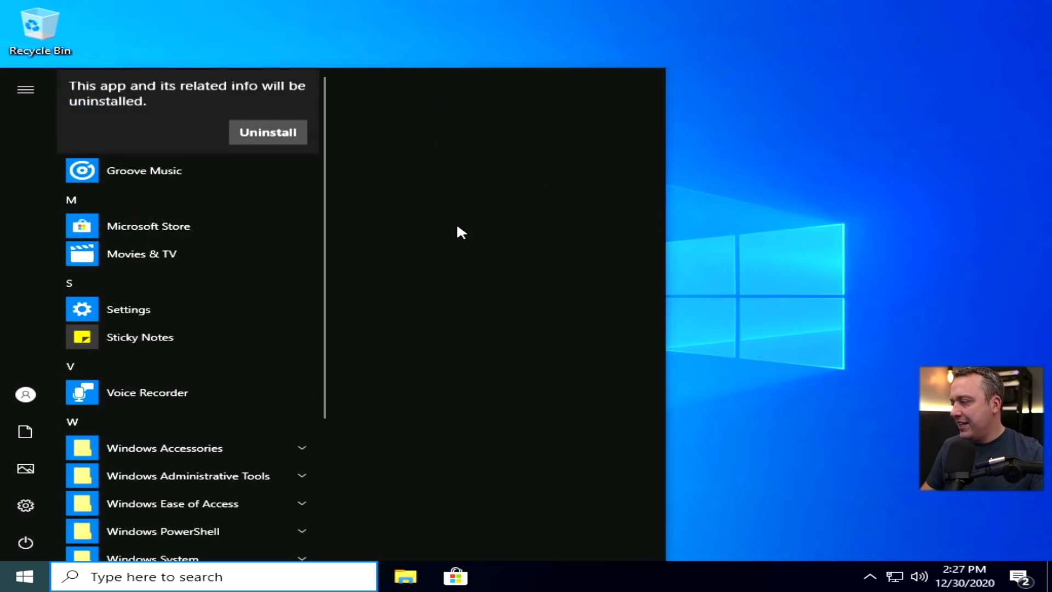
{"action": "left_click", "coordinate": [274, 132]}
{"action": "scroll", "coordinate": [170, 219], "scroll_direction": "down", "scroll_amount": 2}
{"action": "right_click", "coordinate": [155, 145]}
{"action": "left_click", "coordinate": [252, 208]}
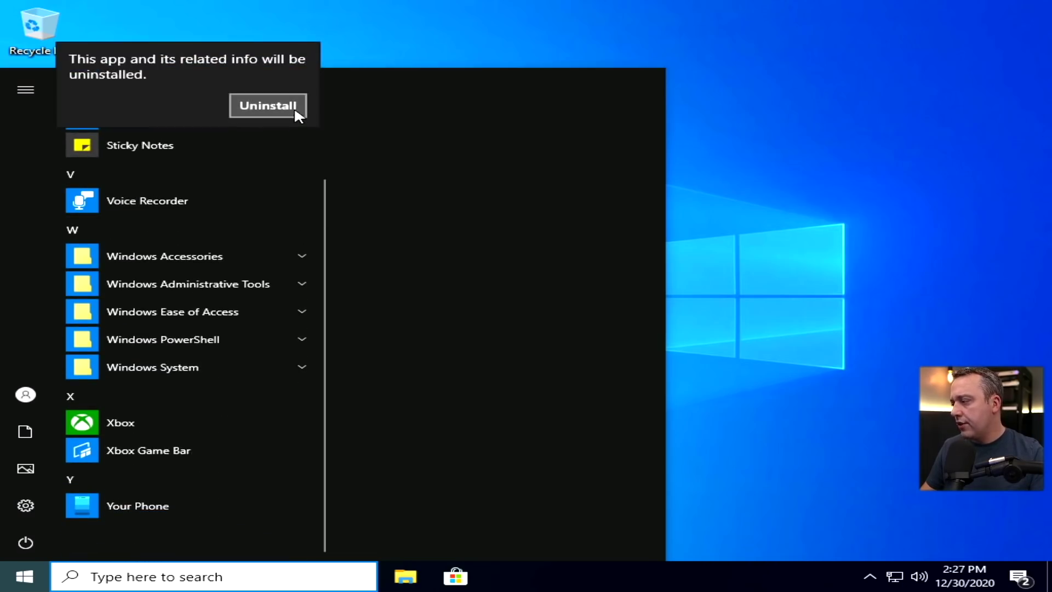
{"action": "left_click", "coordinate": [268, 106]}
{"action": "right_click", "coordinate": [126, 422]}
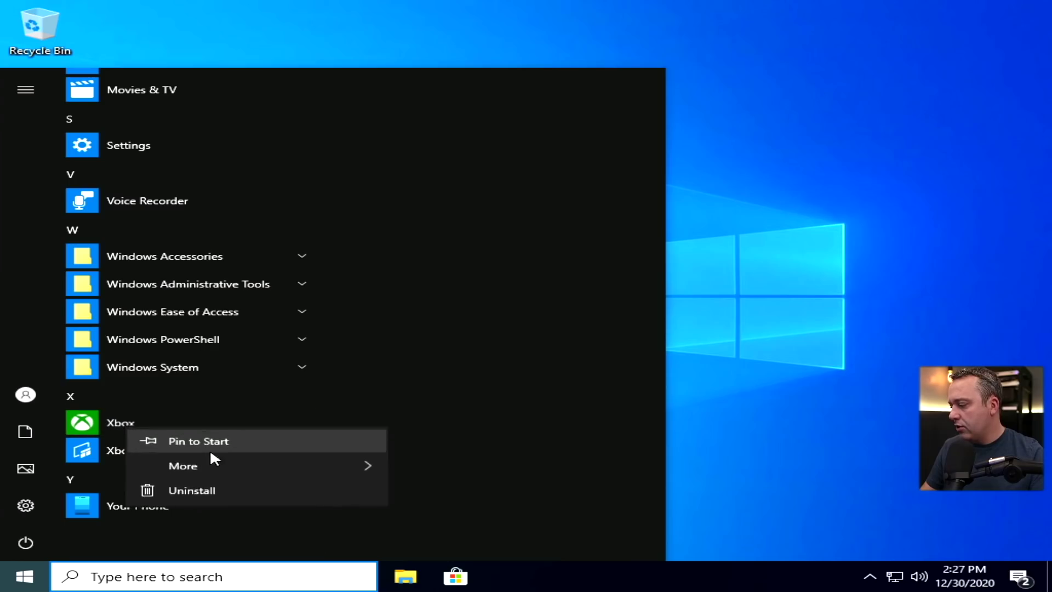
{"action": "left_click", "coordinate": [204, 492]}
{"action": "left_click", "coordinate": [280, 391]}
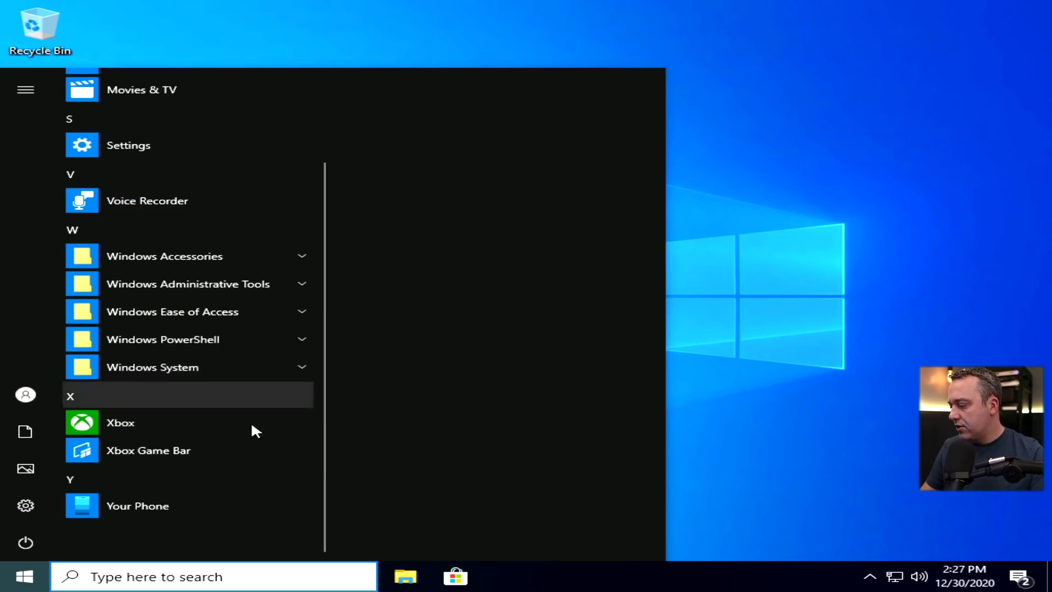
{"action": "right_click", "coordinate": [116, 451]}
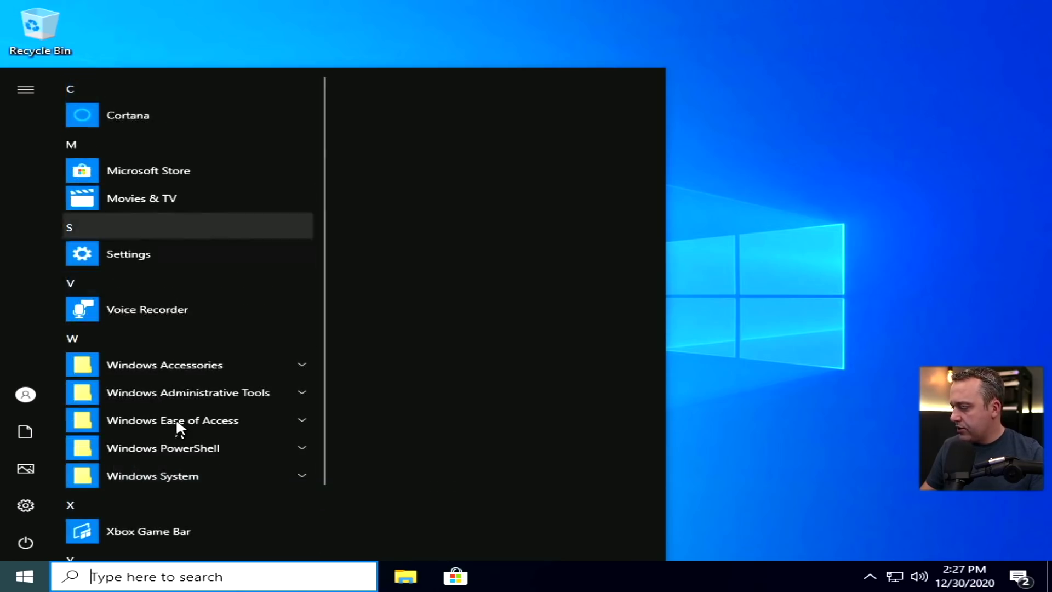
{"action": "scroll", "coordinate": [181, 441], "scroll_direction": "down", "scroll_amount": 2}
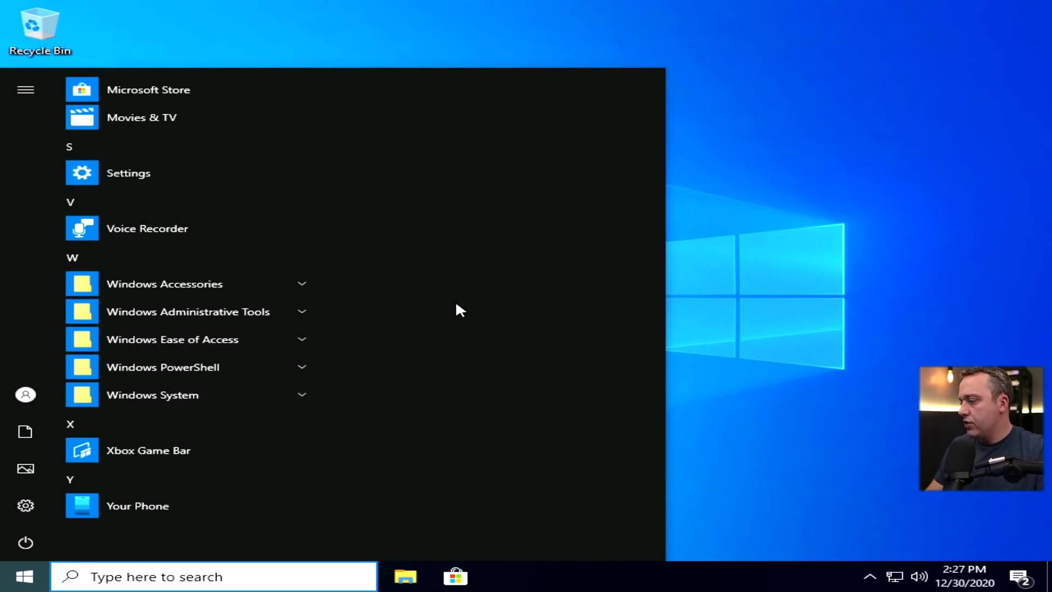
Restart the computer from the Start button's Shut down or sign out menu
{"action": "left_click", "coordinate": [754, 285]}
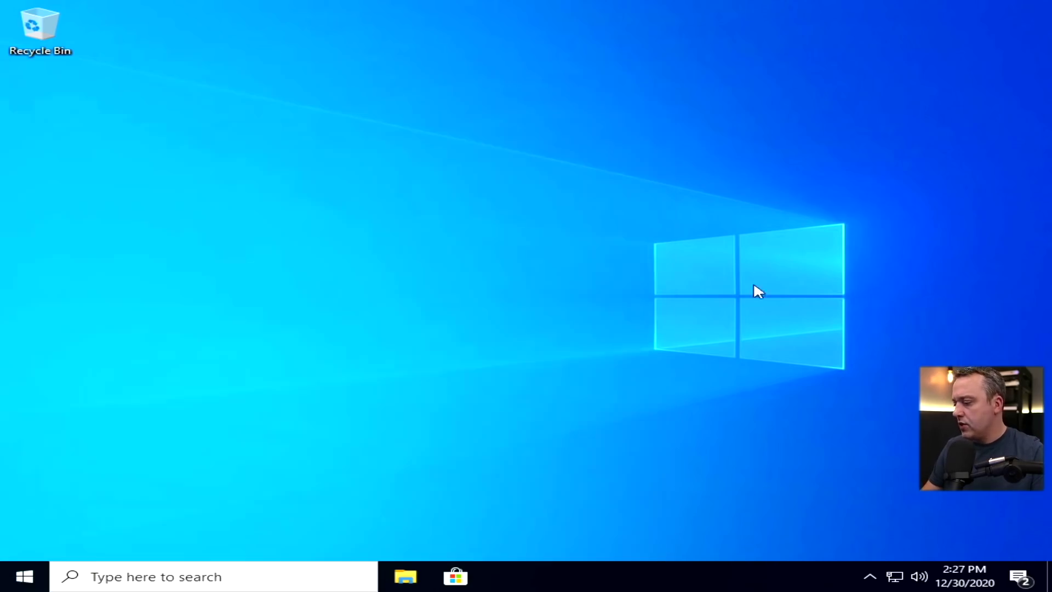
{"action": "right_click", "coordinate": [25, 576]}
{"action": "mouse_move", "coordinate": [212, 557]}
{"action": "left_click", "coordinate": [372, 543]}
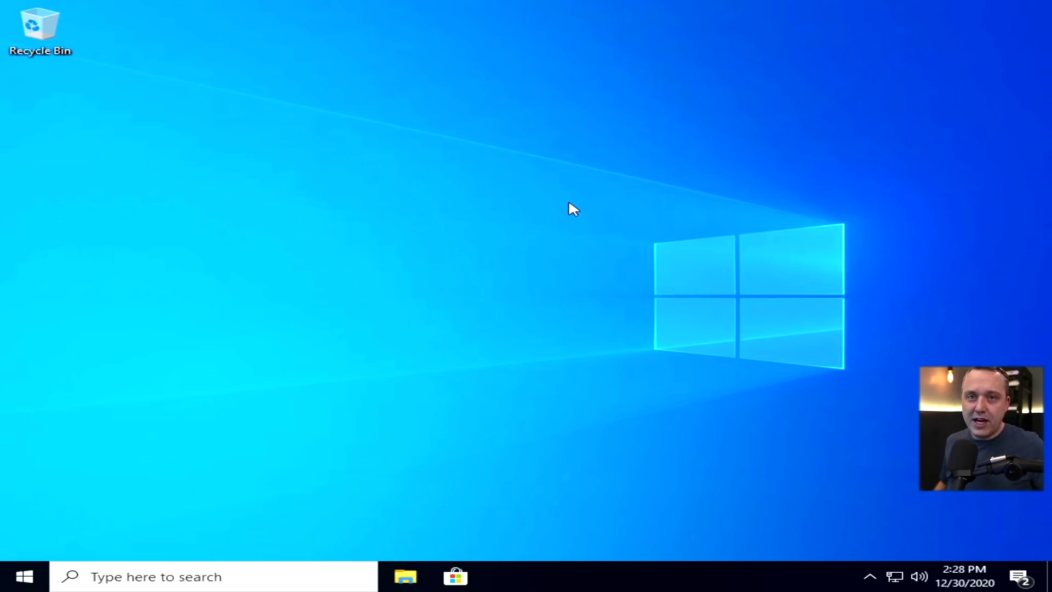
Open Task Manager in maximized More details view on the Performance tab, showing 119 processes
{"action": "right_click", "coordinate": [637, 570]}
{"action": "left_click", "coordinate": [709, 492]}
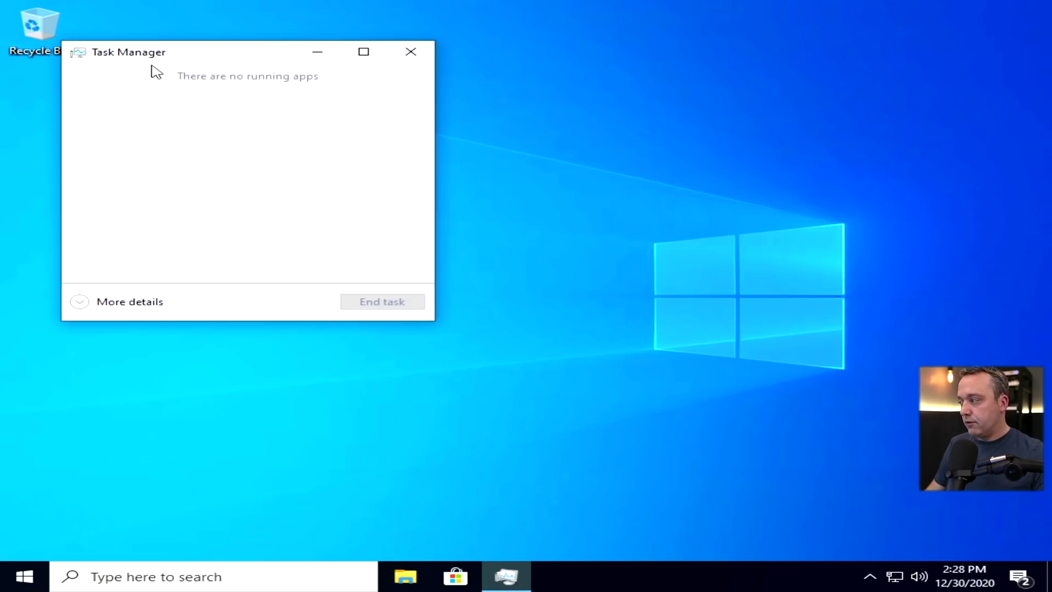
{"action": "left_click", "coordinate": [113, 303]}
{"action": "left_click", "coordinate": [680, 53]}
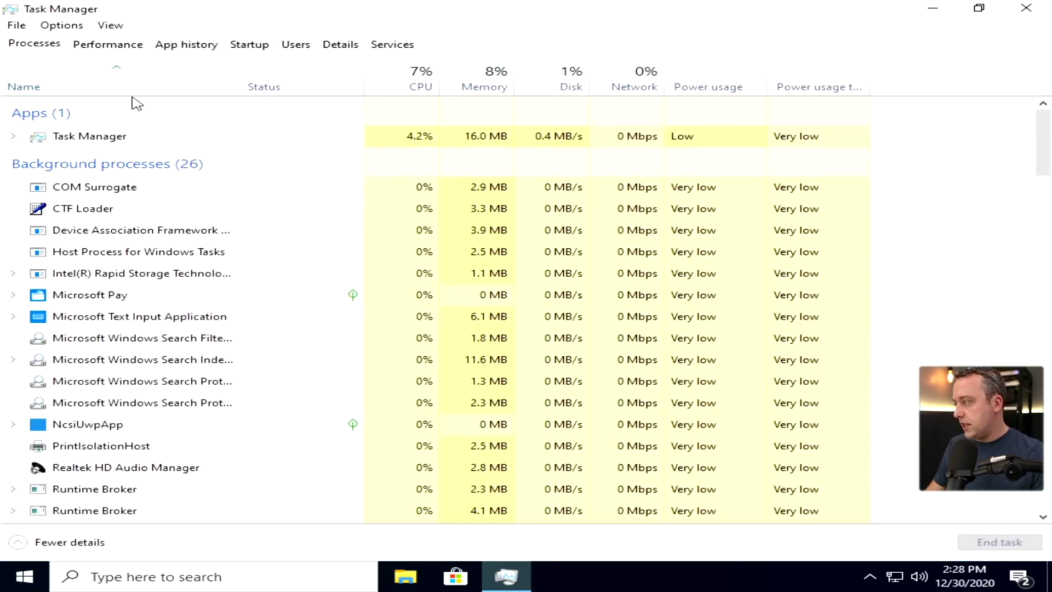
{"action": "left_click", "coordinate": [108, 44]}
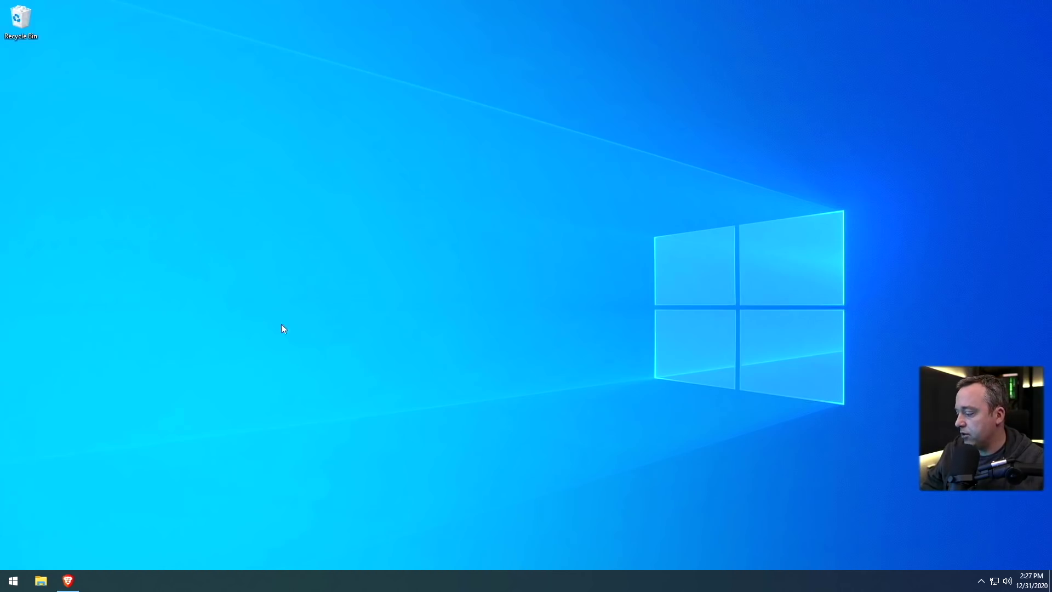
Restore the Windows 10 Optimization Guide in Brave and open its windows-lite-2004 GitHub mirror tab
{"action": "mouse_move", "coordinate": [71, 578]}
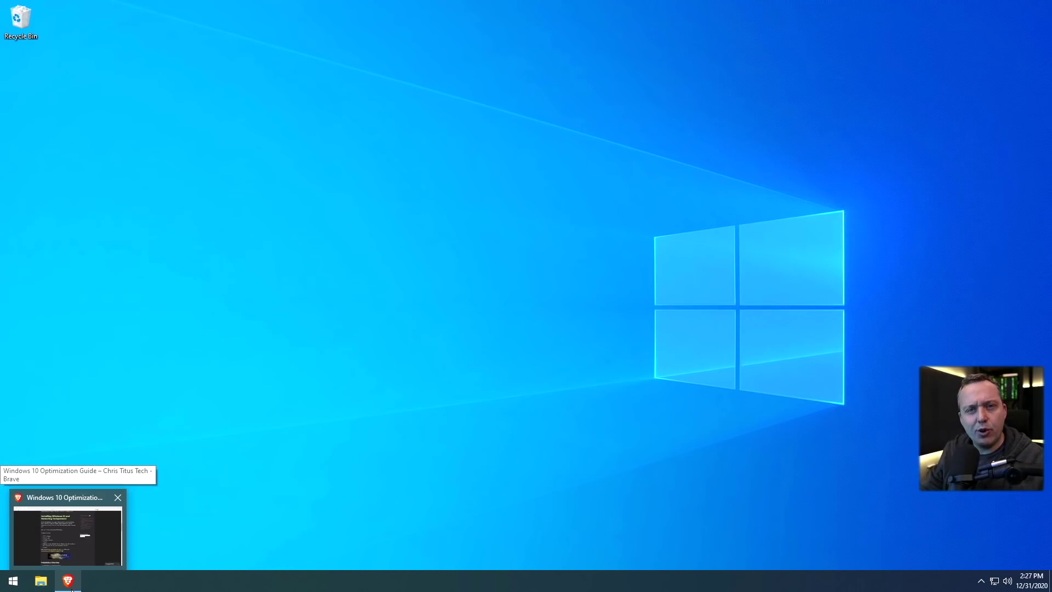
{"action": "left_click", "coordinate": [67, 534]}
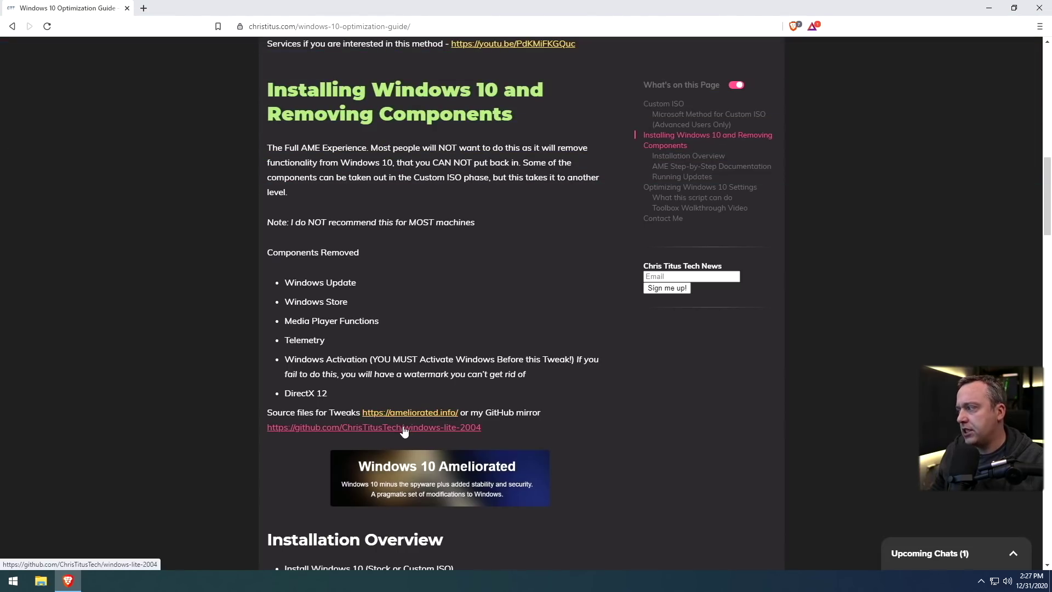
{"action": "middle_click", "coordinate": [403, 431]}
{"action": "left_click", "coordinate": [193, 8]}
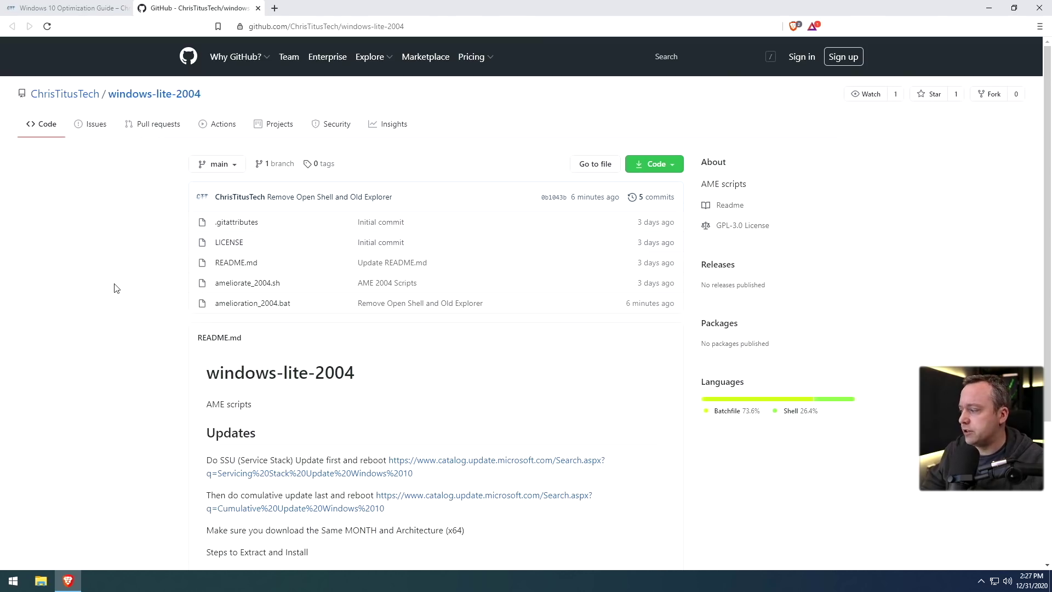
Save windows-lite-2004-main.zip via Code > Download ZIP to Downloads and show it in Explorer
{"action": "scroll", "coordinate": [112, 318], "scroll_direction": "down", "scroll_amount": 3}
{"action": "scroll", "coordinate": [112, 319], "scroll_direction": "up", "scroll_amount": 3}
{"action": "left_click", "coordinate": [654, 164]}
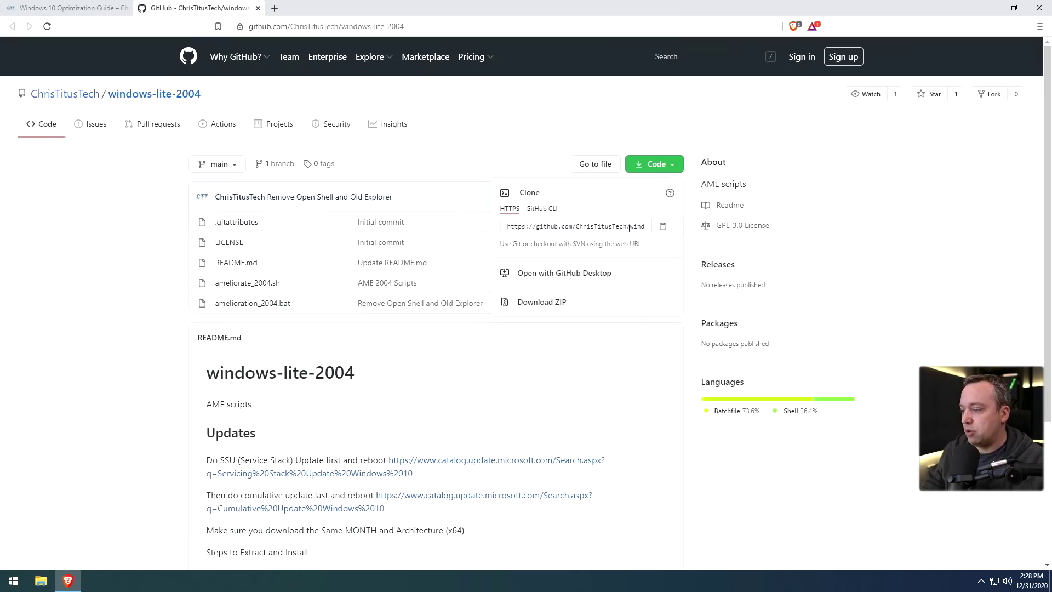
{"action": "left_click", "coordinate": [547, 301]}
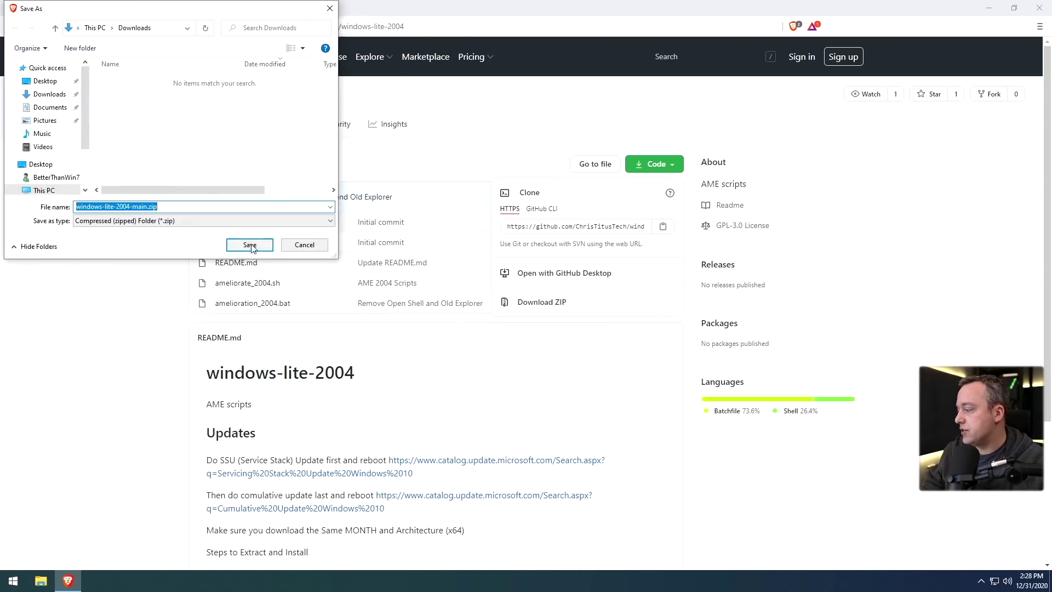
{"action": "left_click", "coordinate": [245, 246]}
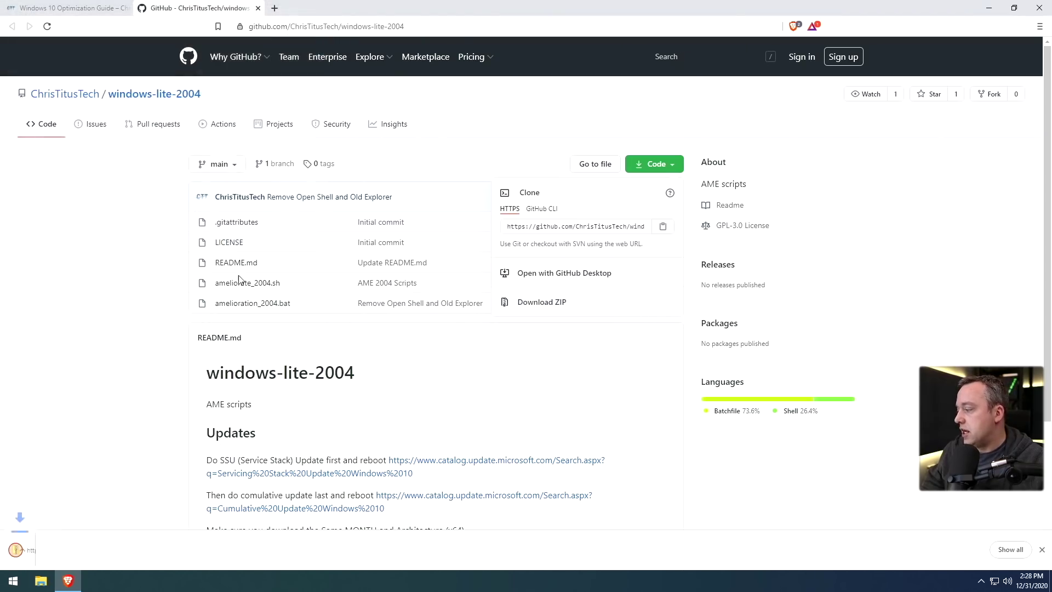
{"action": "left_click", "coordinate": [671, 164]}
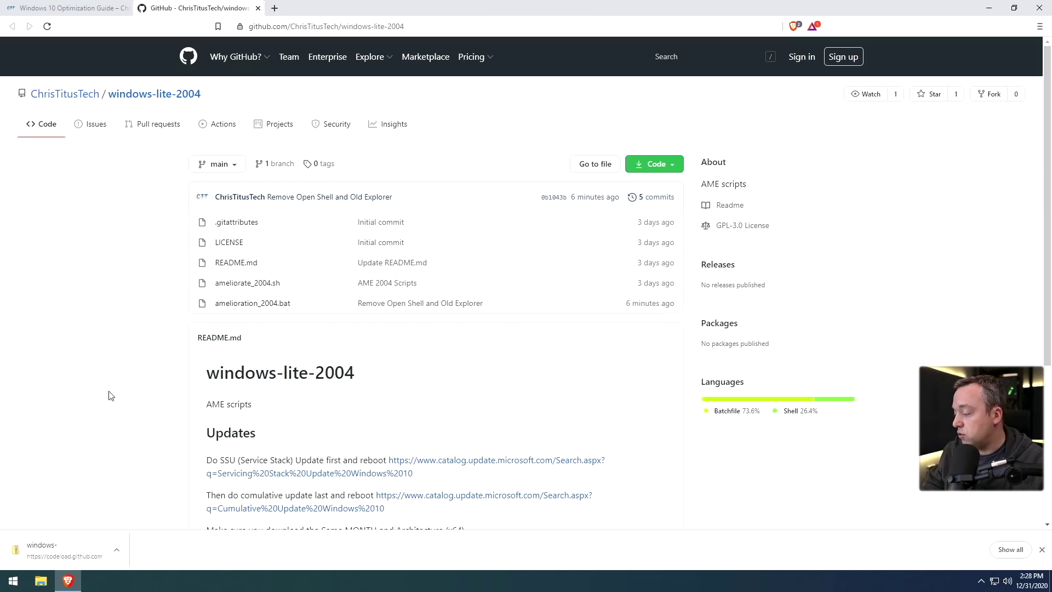
{"action": "left_click", "coordinate": [71, 556]}
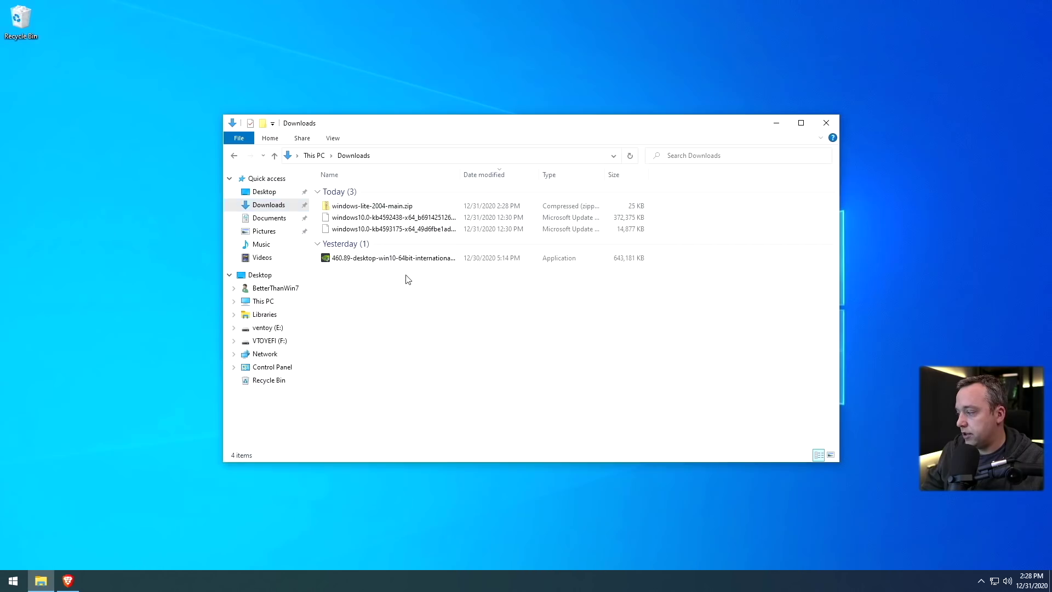
Extract windows-lite-2004-main.zip to its default folder and select amelioration_2004.bat and ameliorate_2004.sh
{"action": "right_click", "coordinate": [347, 208]}
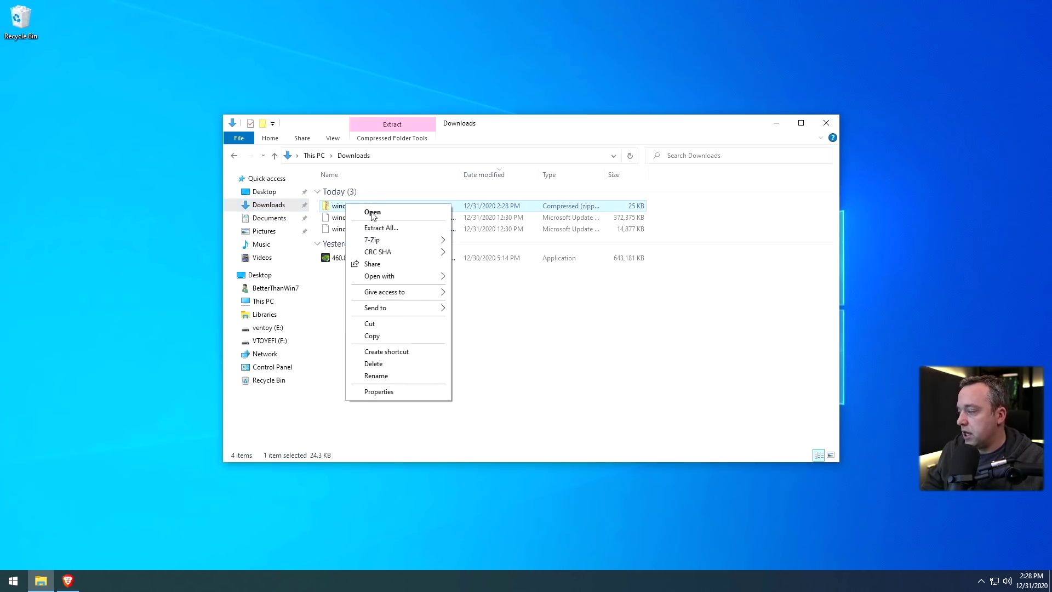
{"action": "left_click", "coordinate": [400, 227]}
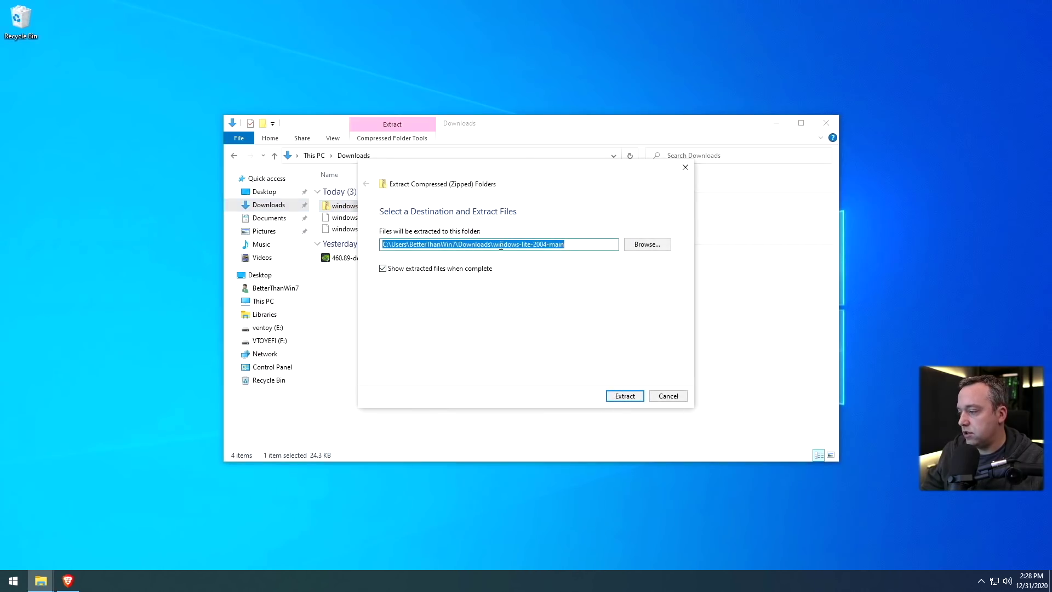
{"action": "left_click", "coordinate": [500, 248]}
{"action": "left_click_drag", "start_coordinate": [501, 247], "coordinate": [557, 255]}
{"action": "left_click", "coordinate": [572, 246]}
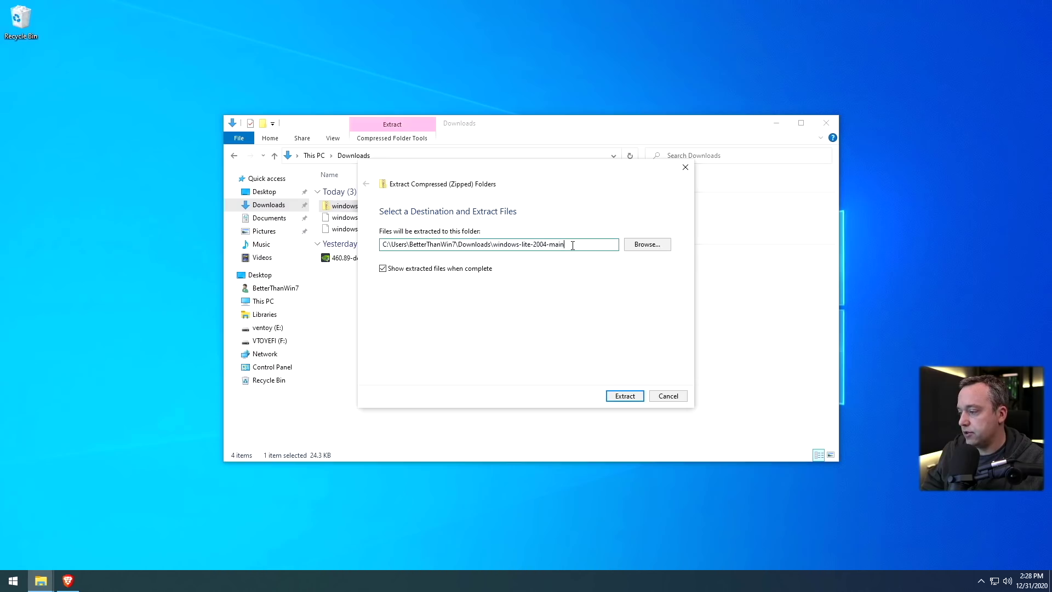
{"action": "key", "text": "Return"}
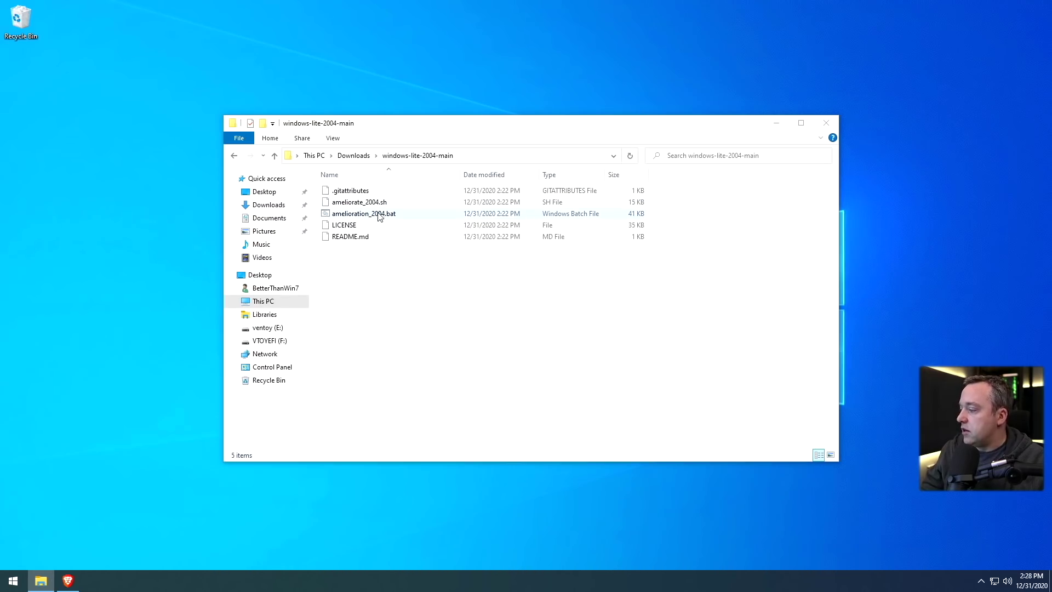
{"action": "left_click", "coordinate": [378, 216]}
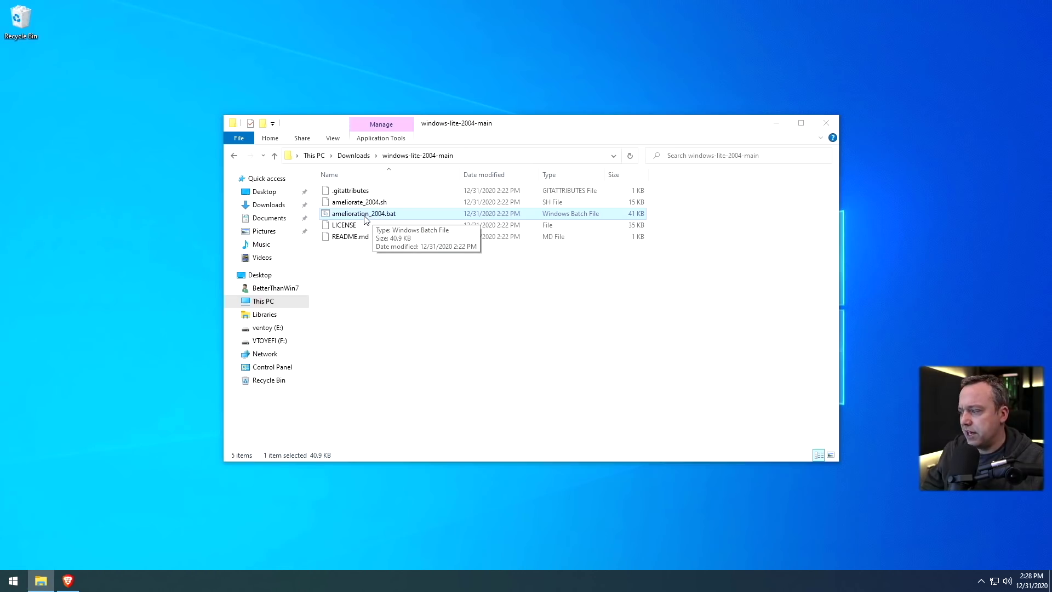
{"action": "left_click", "coordinate": [367, 203]}
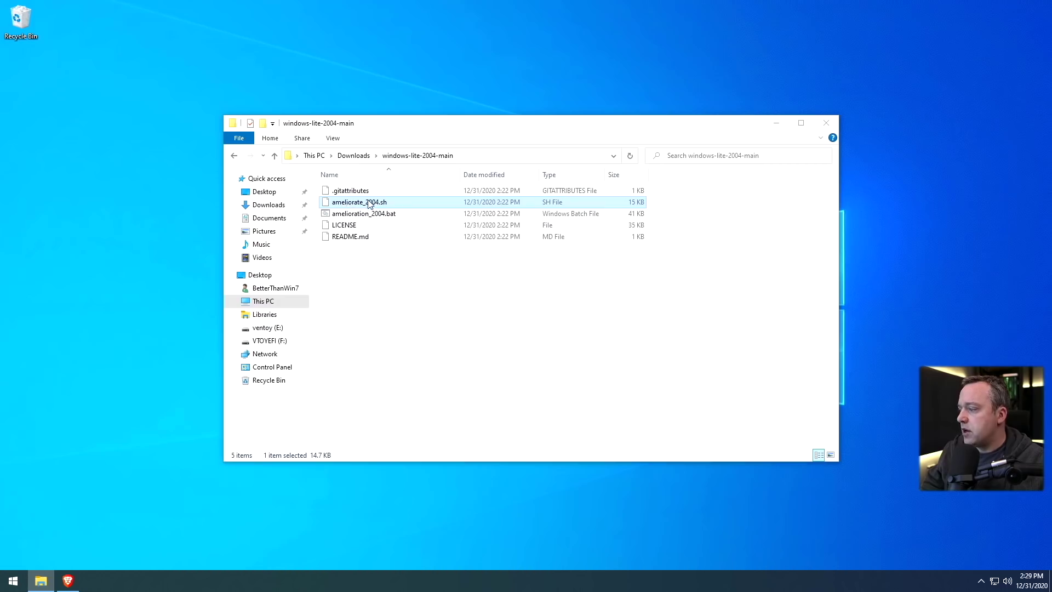
Cut ameliorate_2004.sh and paste it into the root of Local Disk (C:), granting administrator permission
{"action": "right_click", "coordinate": [360, 202]}
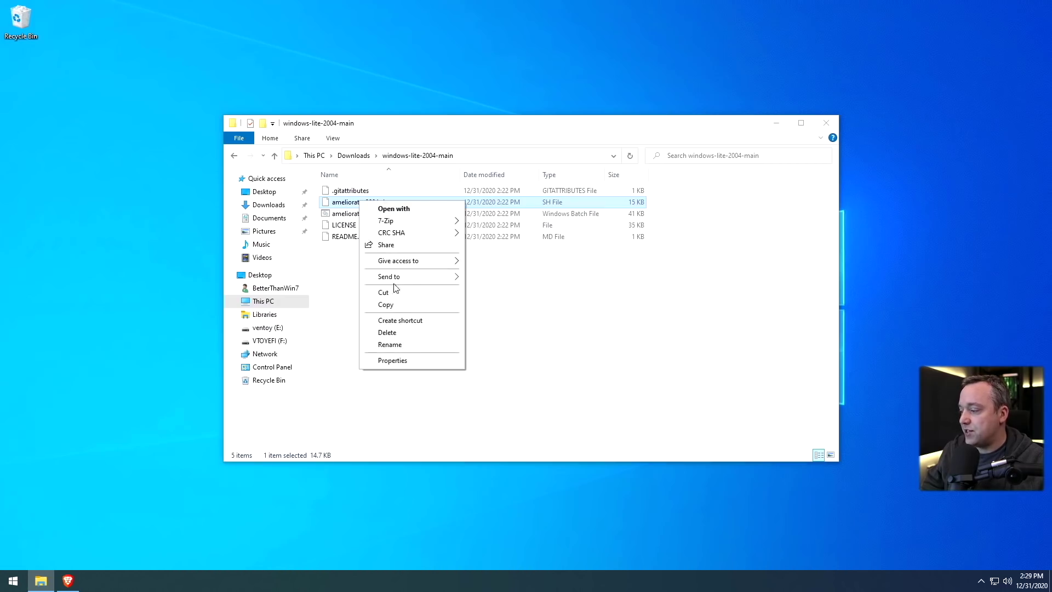
{"action": "left_click", "coordinate": [386, 300]}
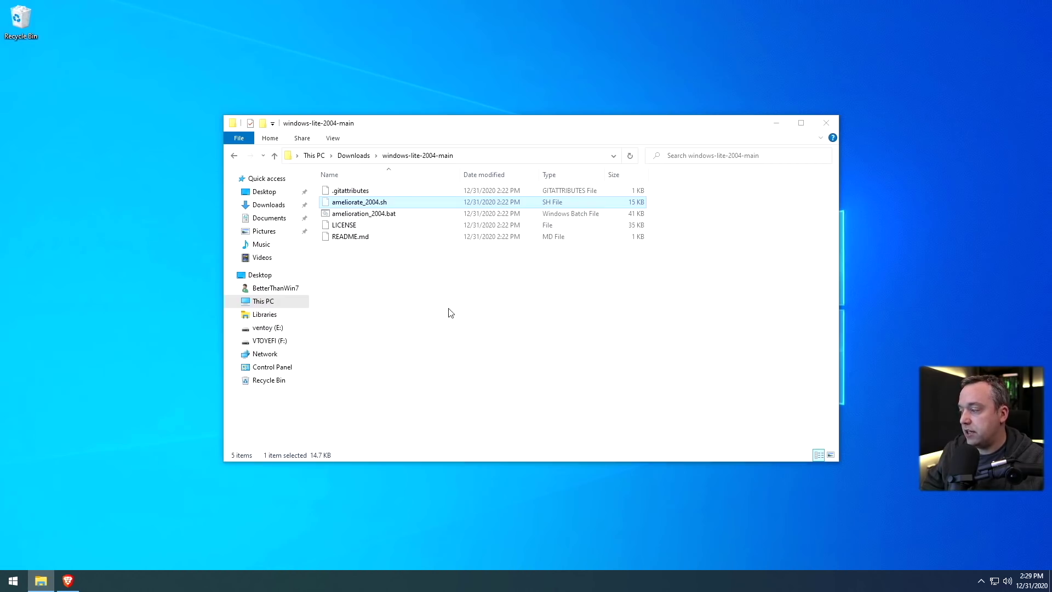
{"action": "left_click", "coordinate": [314, 156]}
{"action": "double_click", "coordinate": [382, 196]}
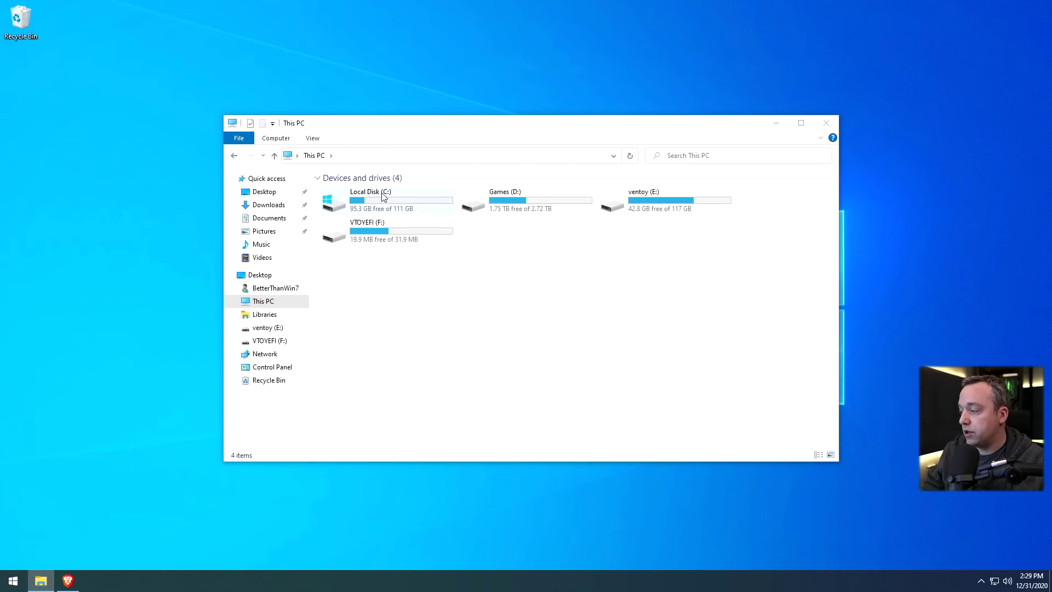
{"action": "right_click", "coordinate": [383, 301]}
{"action": "left_click", "coordinate": [418, 362]}
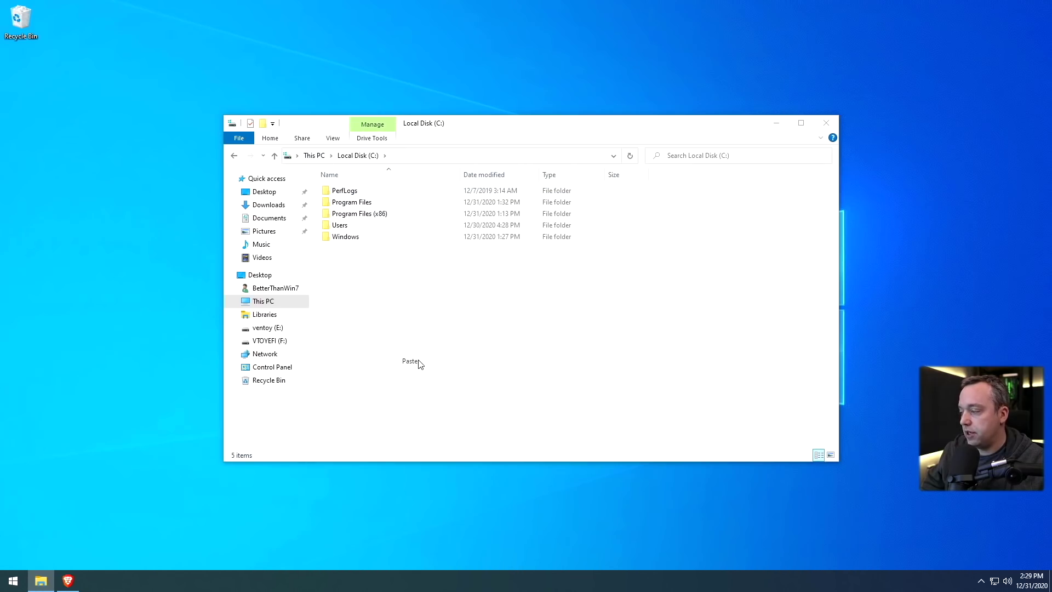
{"action": "left_click", "coordinate": [225, 216]}
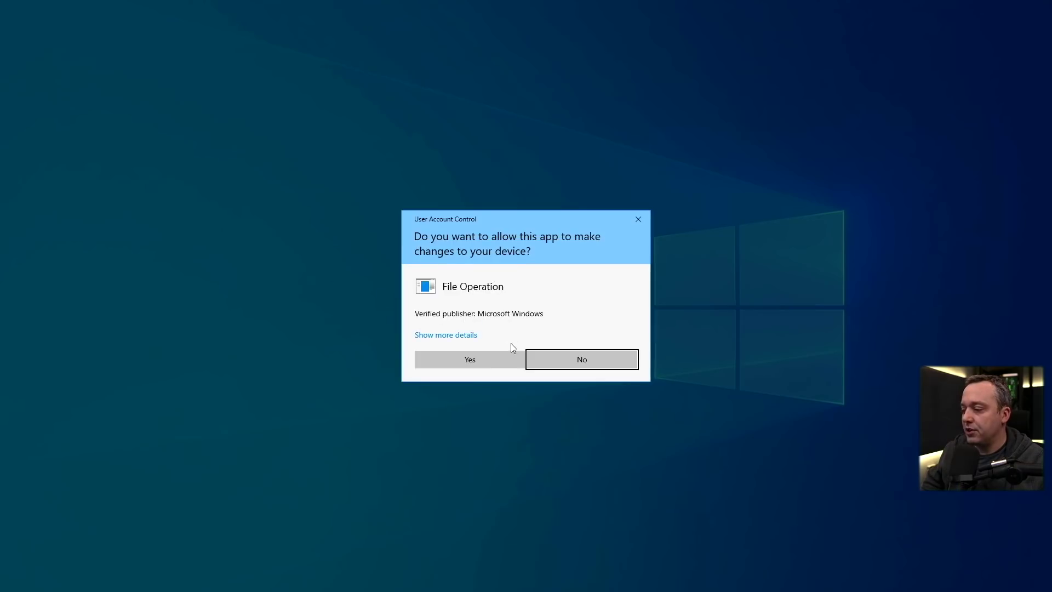
{"action": "left_click", "coordinate": [470, 360]}
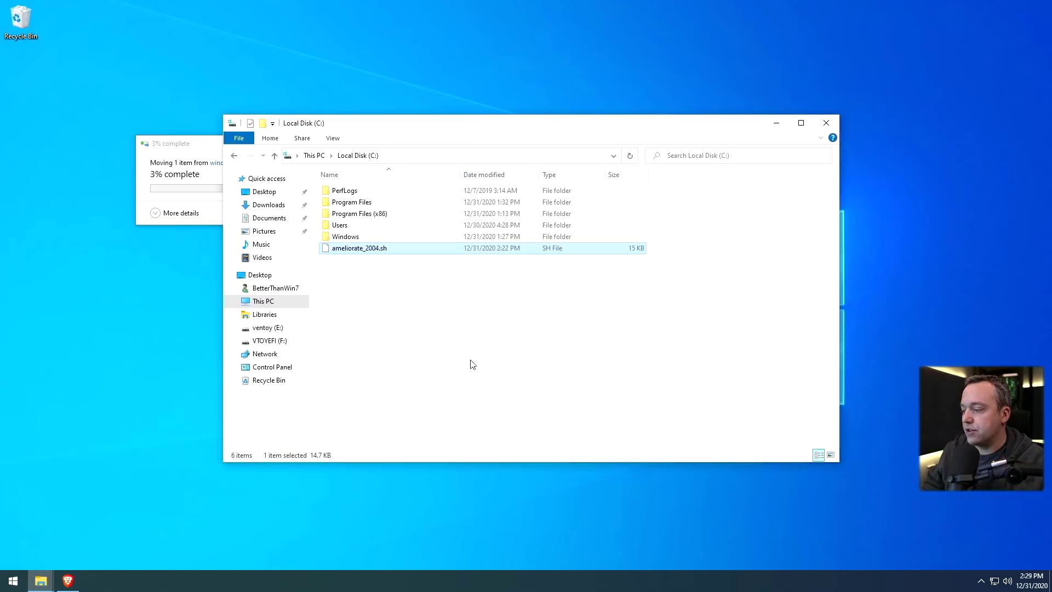
{"action": "left_click", "coordinate": [435, 320]}
{"action": "left_click", "coordinate": [234, 156]}
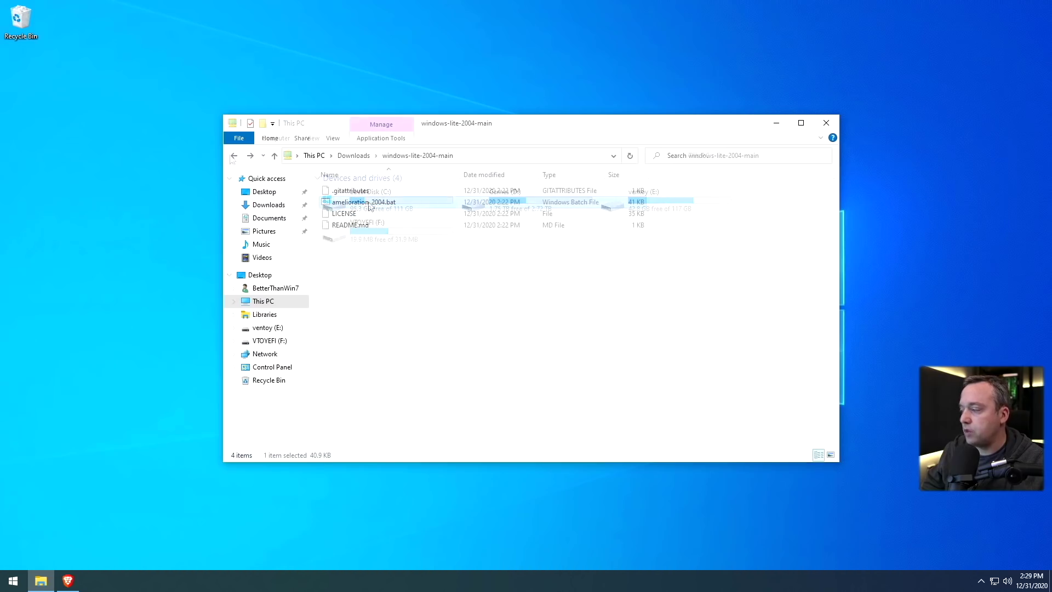
Run amelioration_2004.bat as administrator and choose option 1, Run Pre-Amelioration
{"action": "right_click", "coordinate": [359, 203]}
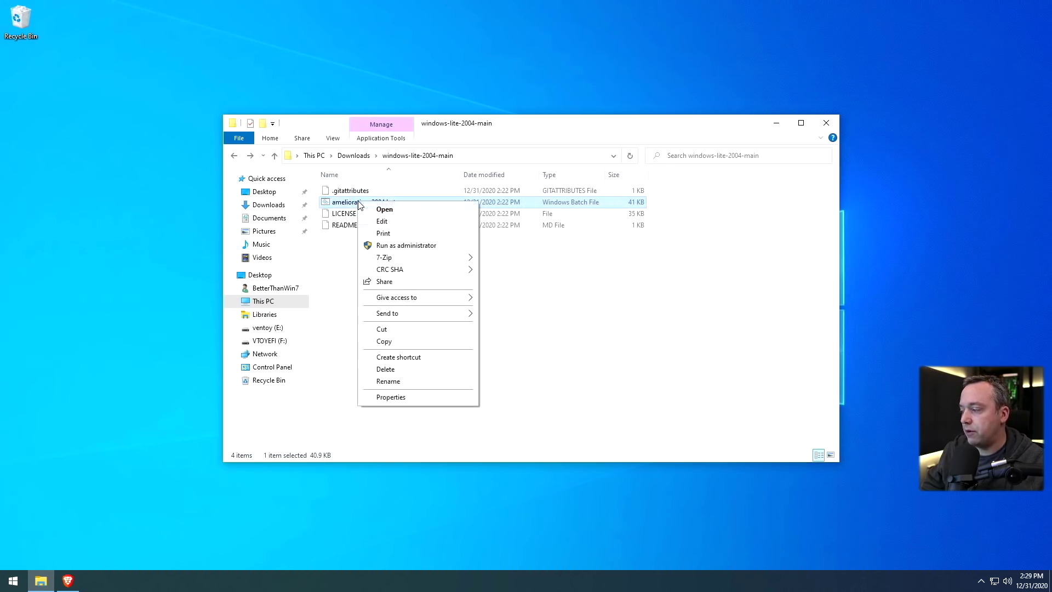
{"action": "left_click", "coordinate": [411, 244]}
{"action": "left_click", "coordinate": [465, 359]}
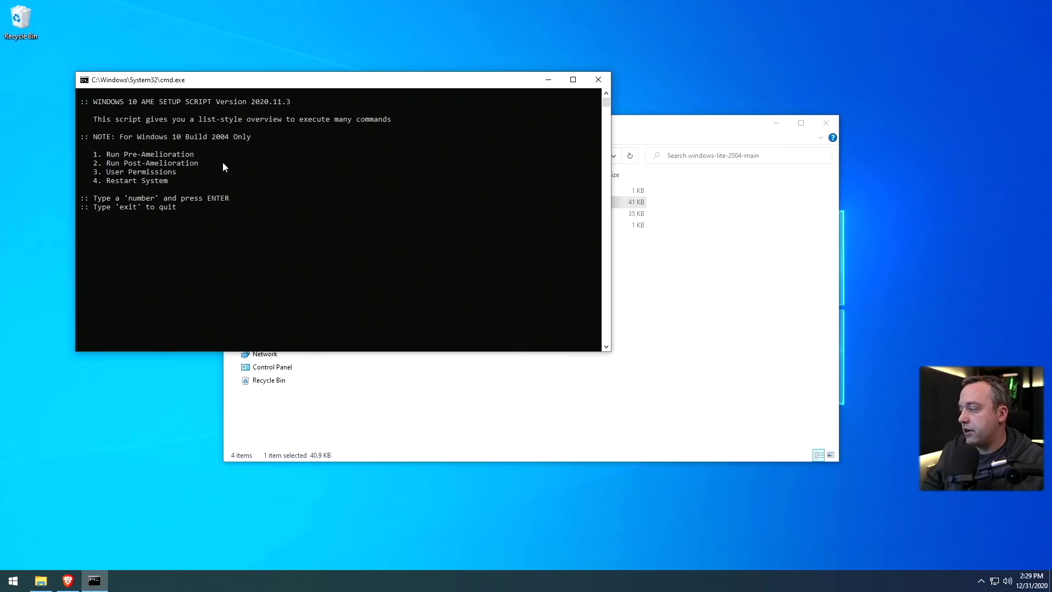
{"action": "type", "text": "1"}
{"action": "key", "text": "Return"}
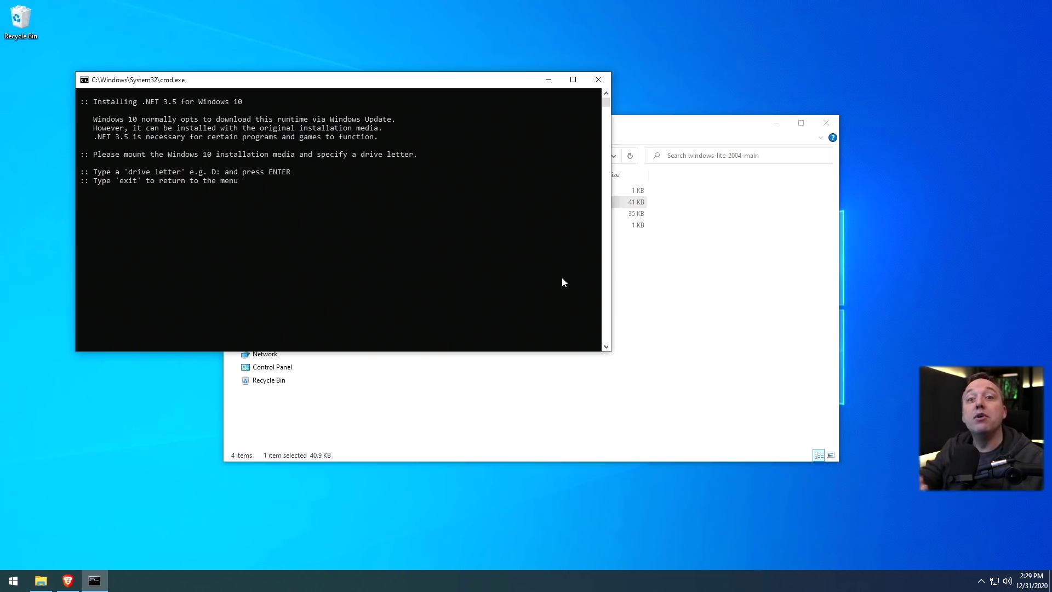
{"action": "left_click", "coordinate": [692, 310]}
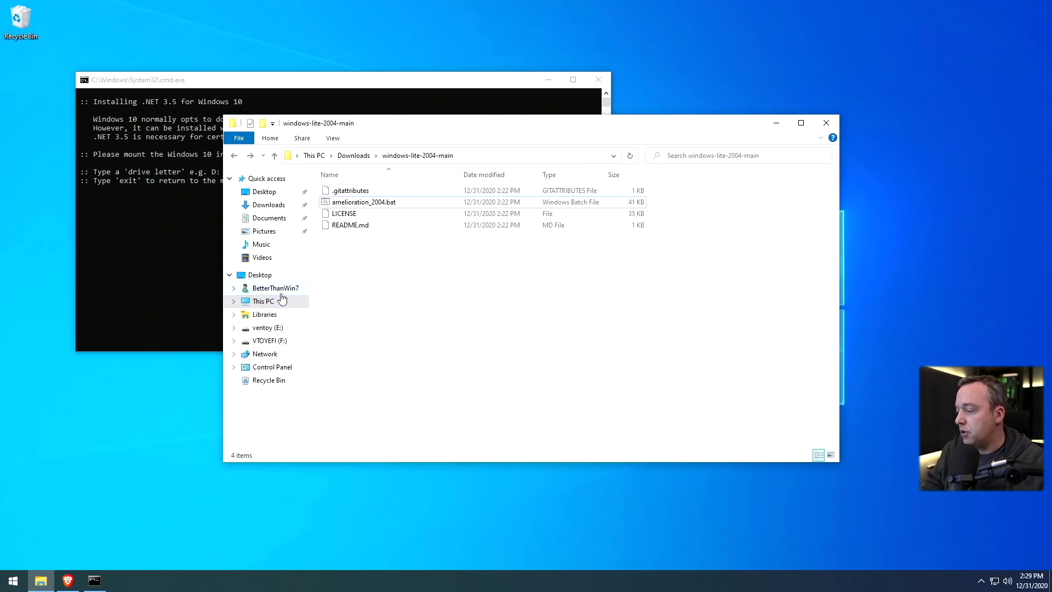
Copy Win10_2004_English_x64.iso from the ventoy (E:) drive
{"action": "left_click", "coordinate": [277, 328]}
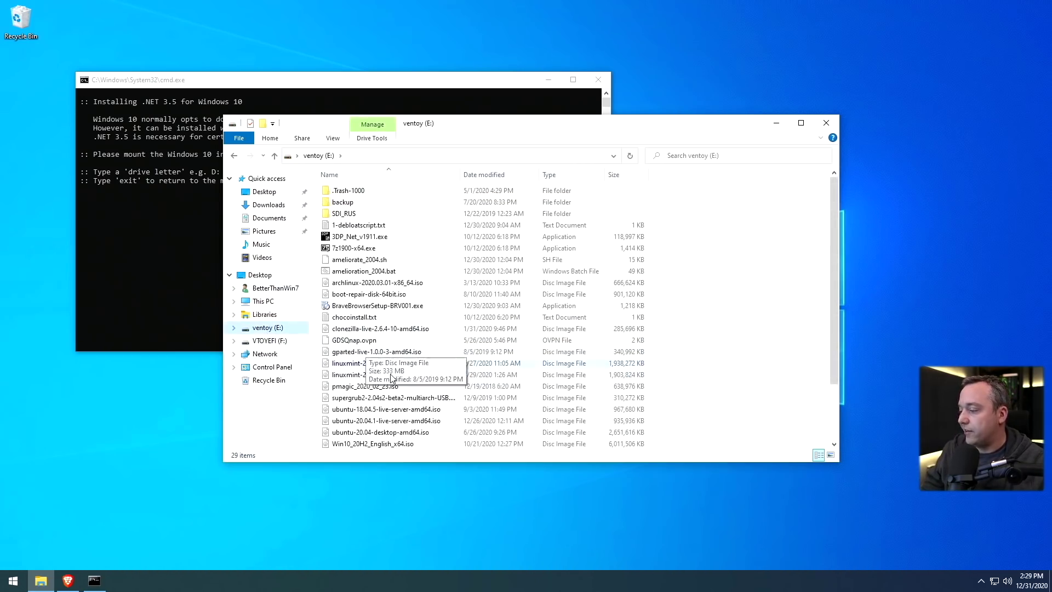
{"action": "scroll", "coordinate": [399, 379], "scroll_direction": "down", "scroll_amount": 2}
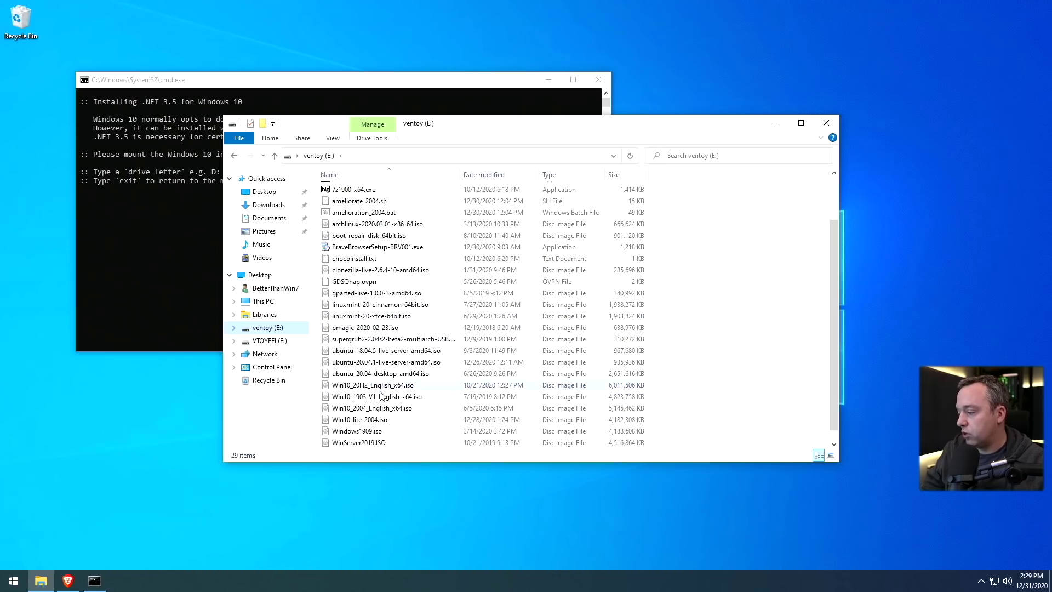
{"action": "left_click", "coordinate": [373, 412]}
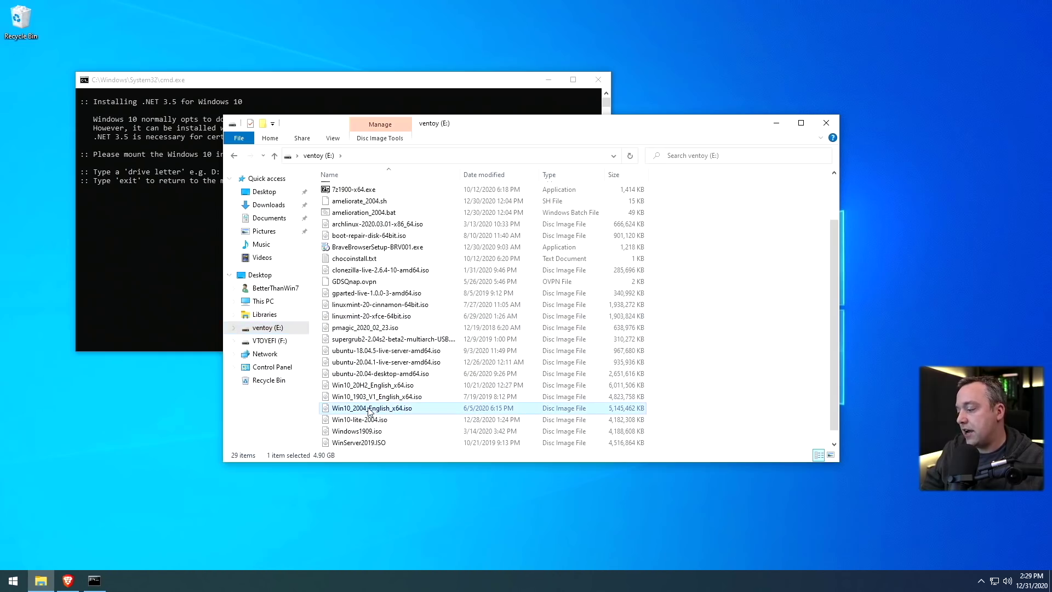
{"action": "right_click", "coordinate": [369, 411]}
{"action": "left_click", "coordinate": [395, 342]}
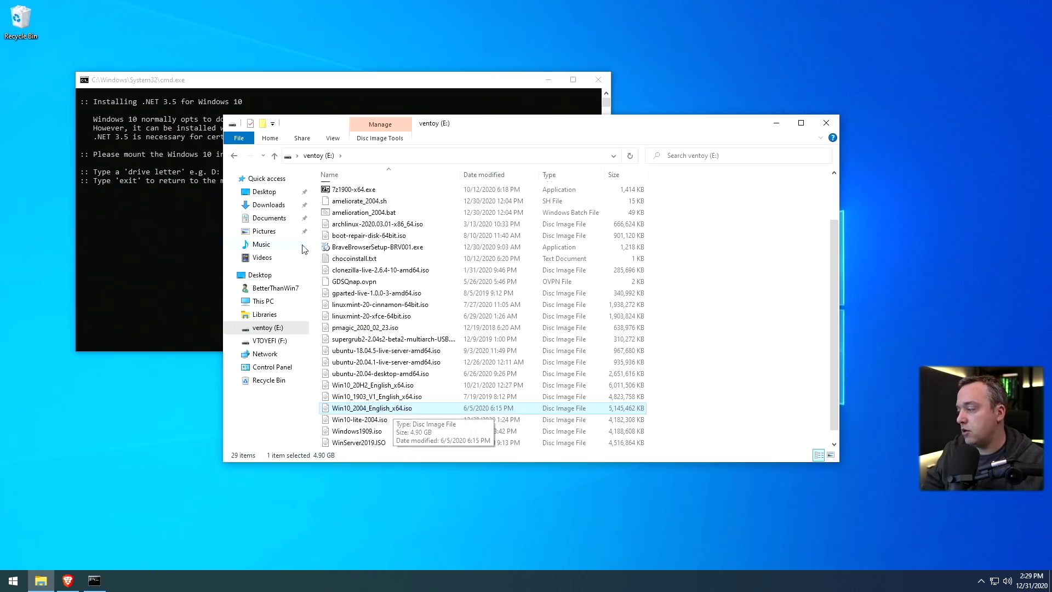
Paste the Windows 10 ISO into Downloads and mount it as DVD Drive (G:)
{"action": "left_click", "coordinate": [263, 302]}
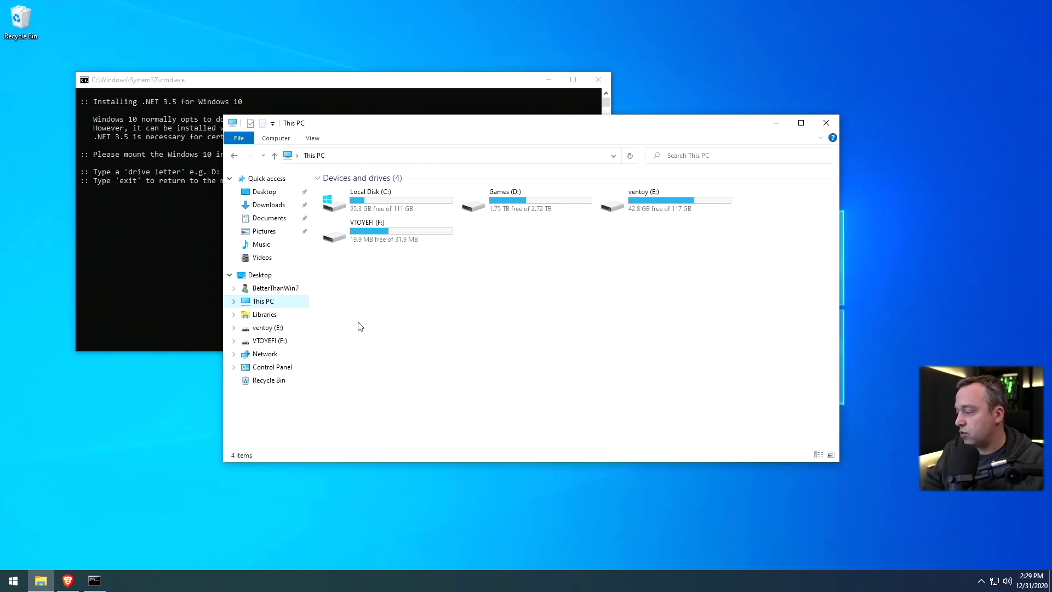
{"action": "double_click", "coordinate": [386, 205]}
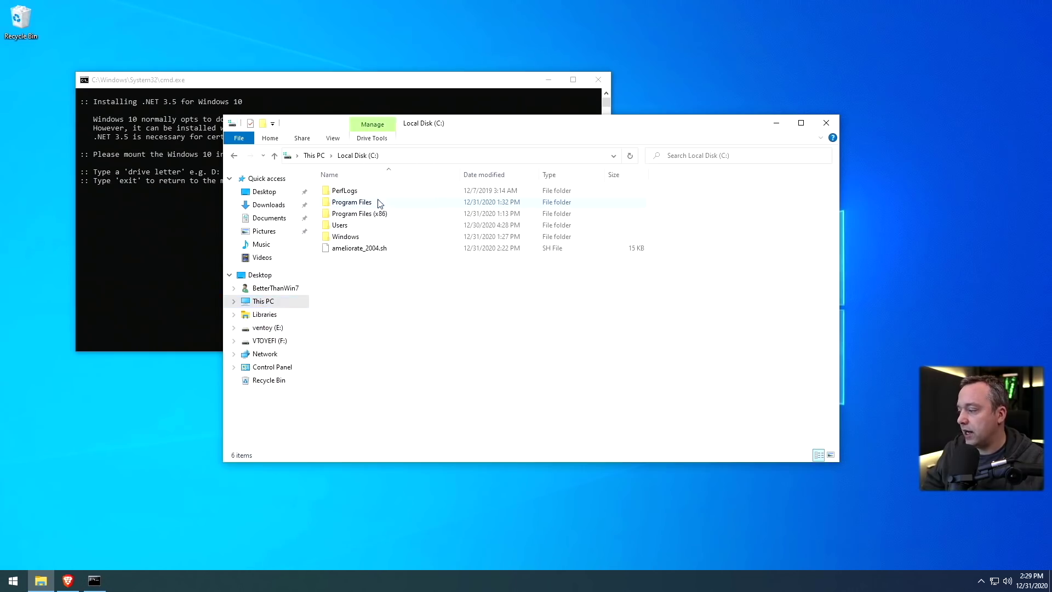
{"action": "right_click", "coordinate": [365, 286]}
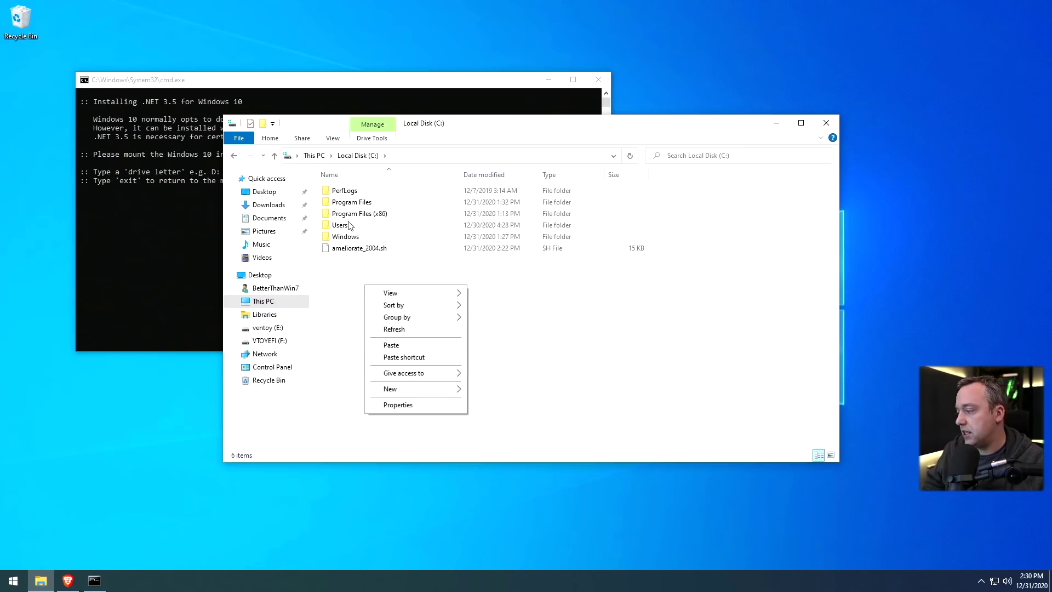
{"action": "left_click", "coordinate": [268, 217]}
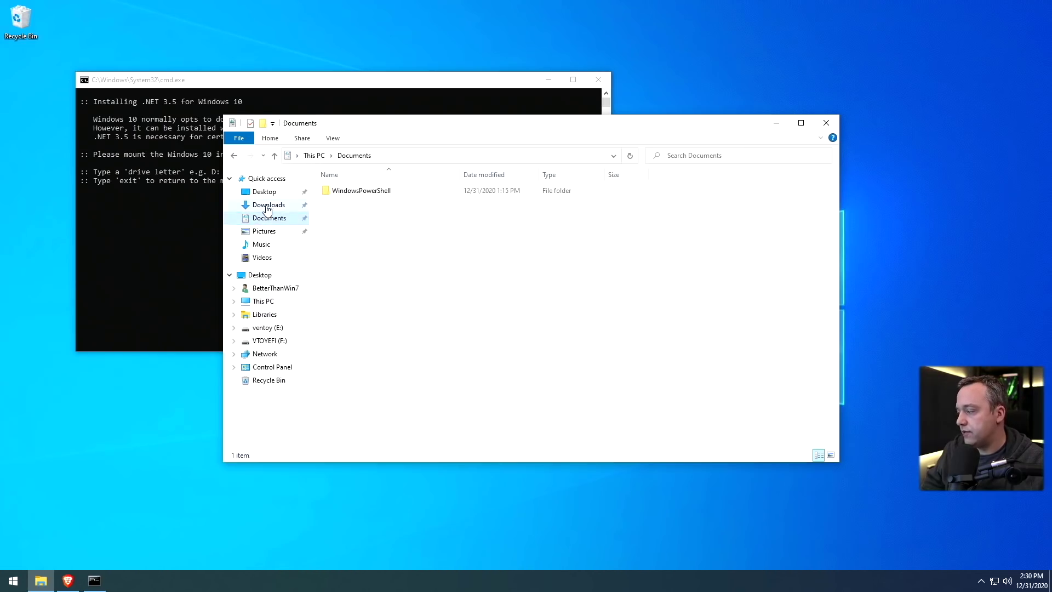
{"action": "left_click", "coordinate": [268, 205]}
{"action": "key", "text": "ctrl+v"}
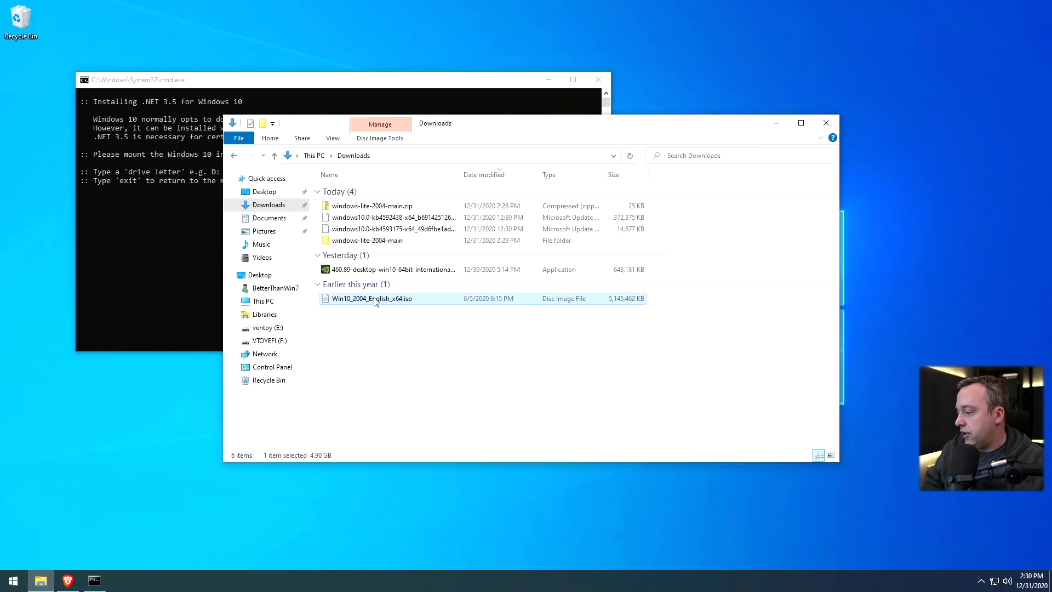
{"action": "right_click", "coordinate": [400, 300]}
{"action": "left_click", "coordinate": [402, 304]}
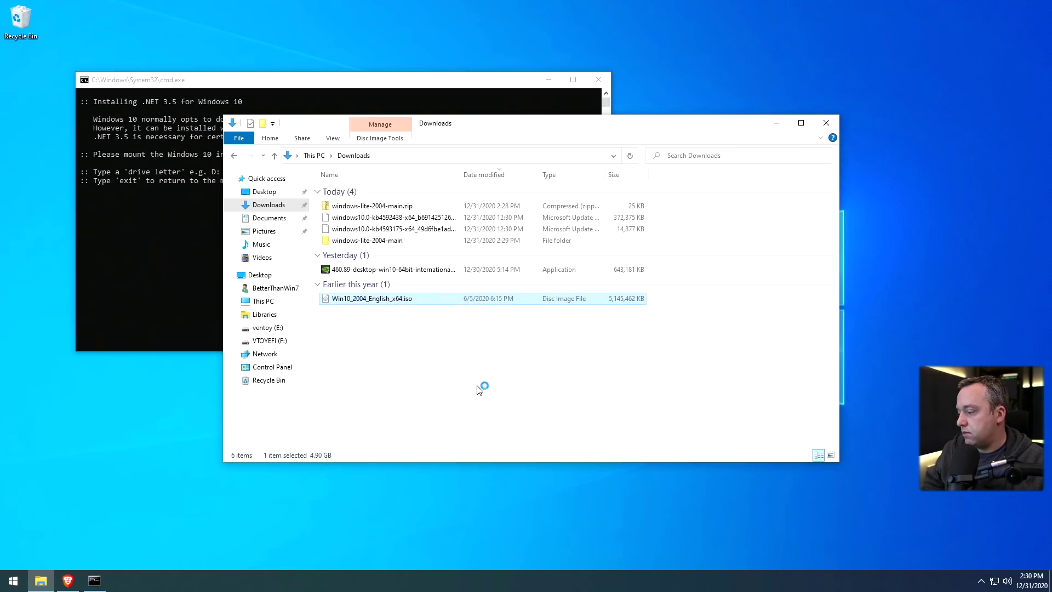
{"action": "left_click", "coordinate": [185, 219]}
Enter G: as the drive holding the Windows 10 media for the .NET 3.5 install
{"action": "type", "text": "G:"}
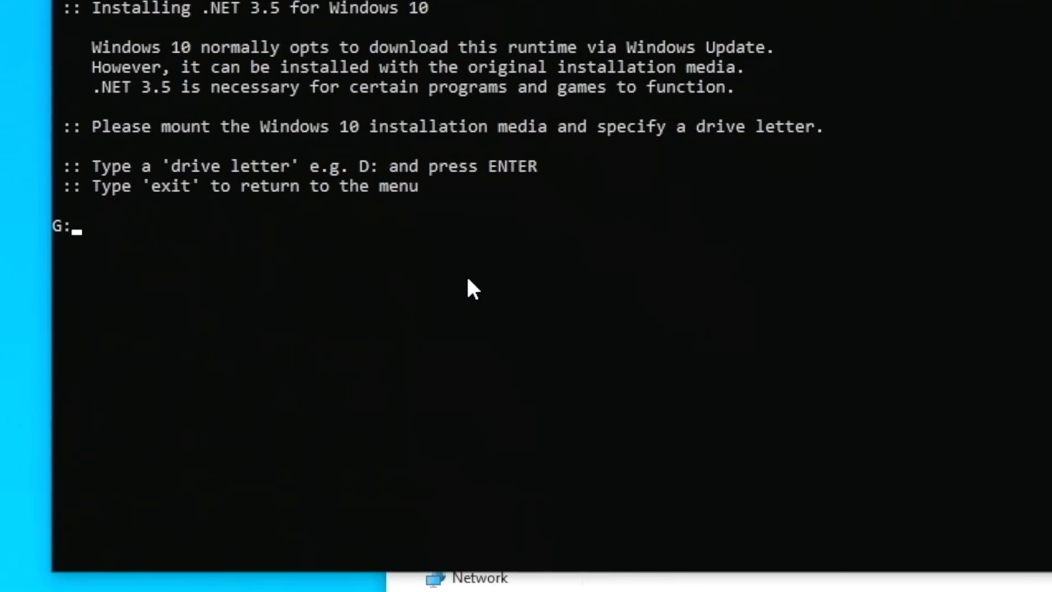
{"action": "key", "text": "Return"}
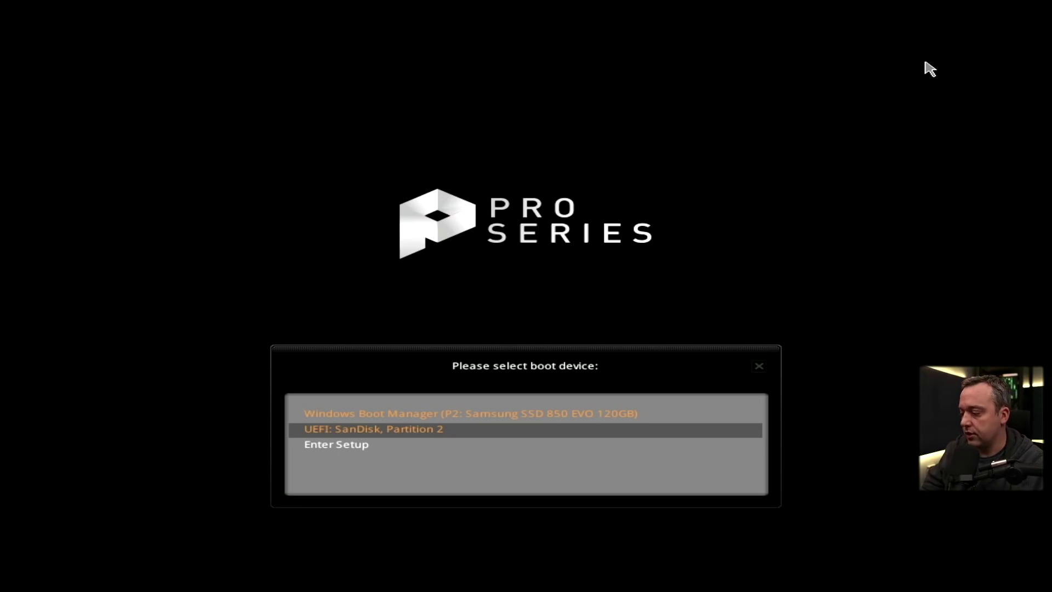
Boot linuxmint-20-cinnamon-64bit.iso from the SanDisk stick via Ventoy and edit its first GRUB entry
{"action": "key", "text": "Return"}
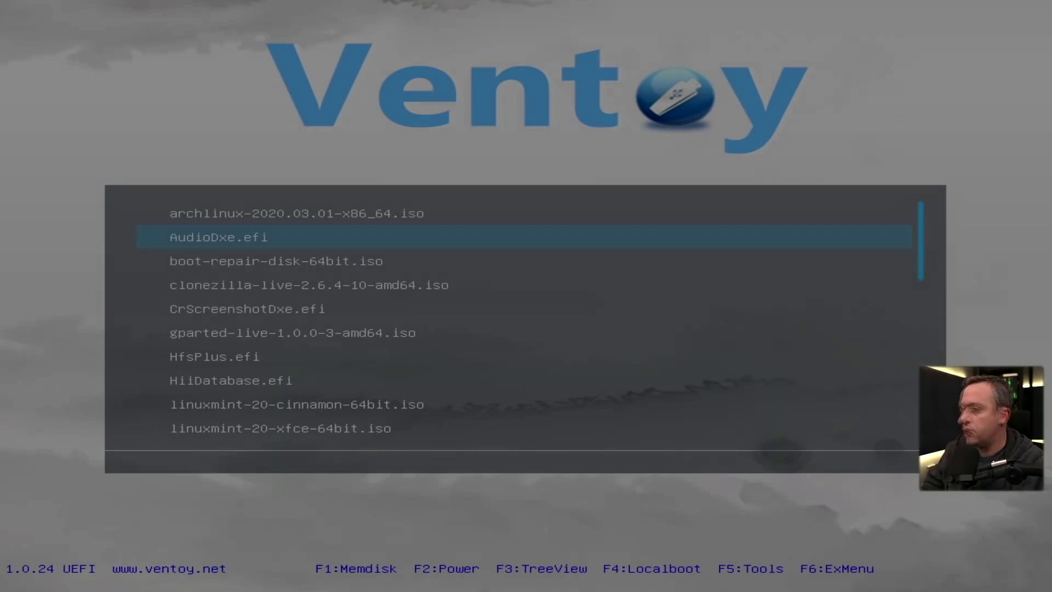
{"action": "key", "text": "Down"}
{"action": "key", "text": "Down"}
{"action": "key", "text": "Down"}
{"action": "key", "text": "Down"}
{"action": "key", "text": "Down"}
{"action": "key", "text": "Down"}
{"action": "key", "text": "Down"}
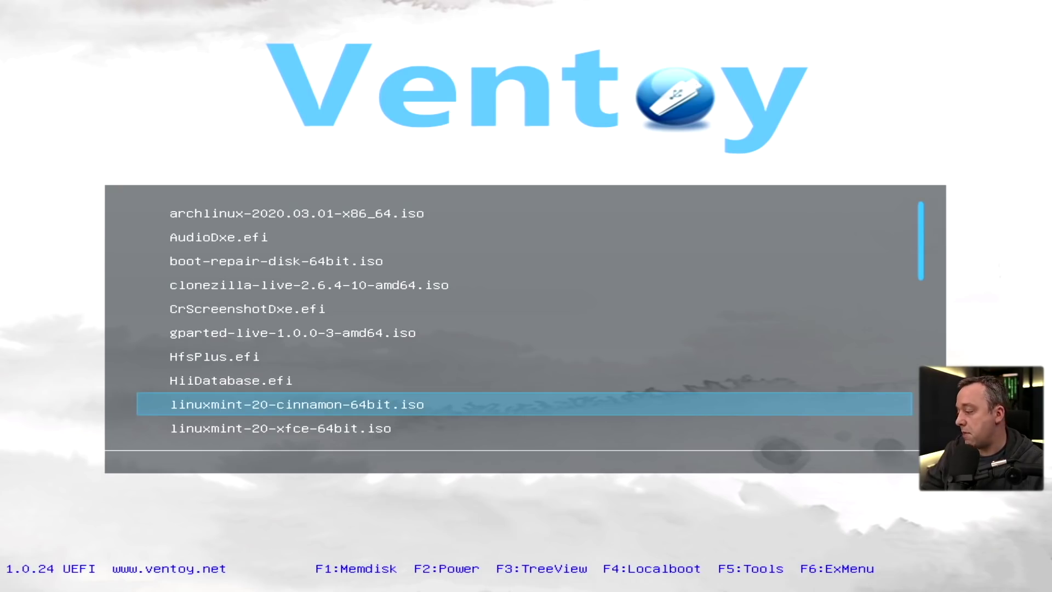
{"action": "key", "text": "Return"}
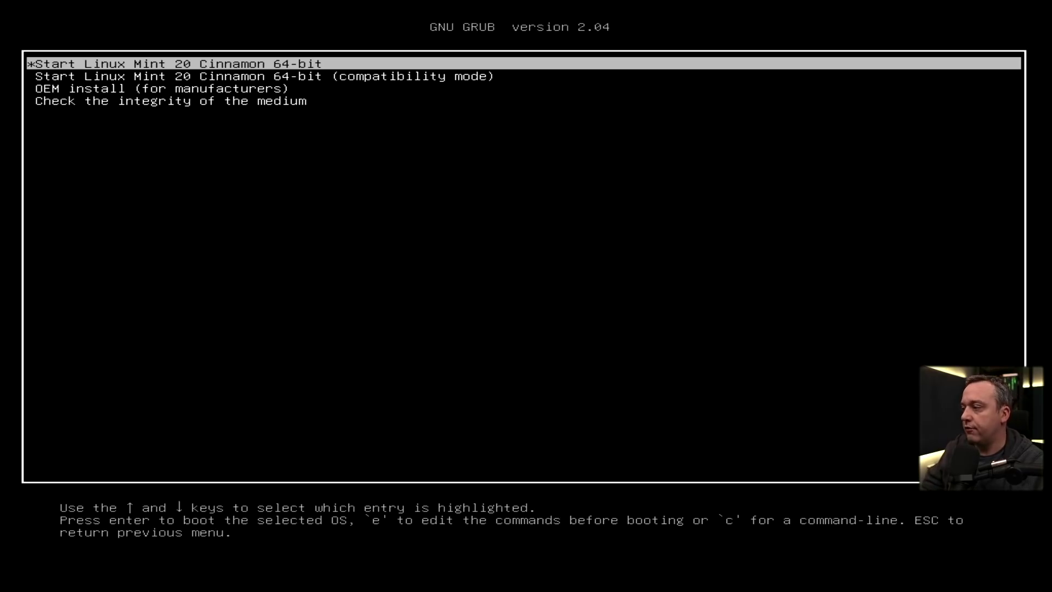
{"action": "key", "text": "Return"}
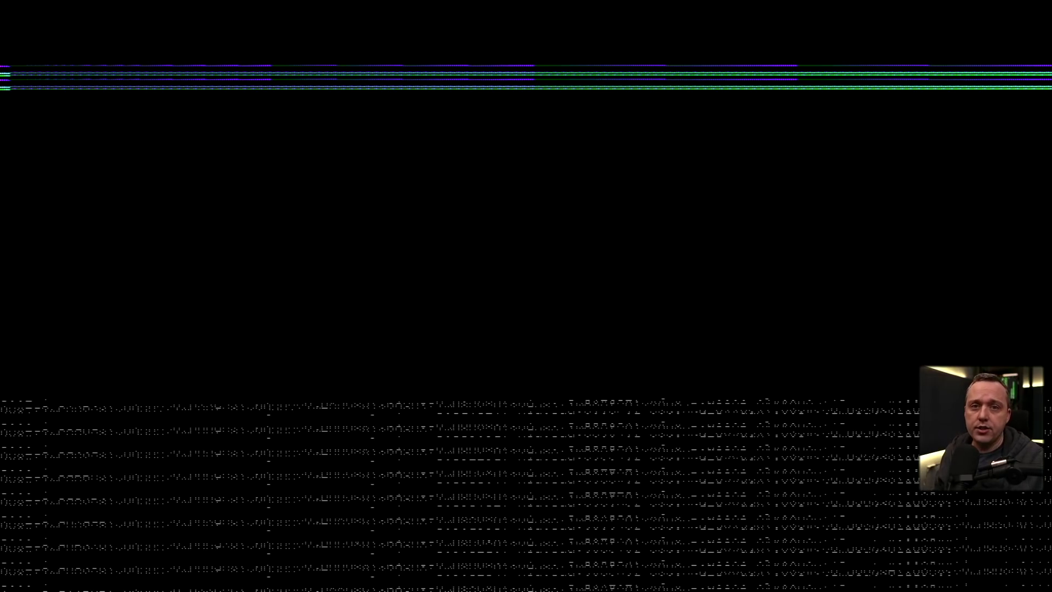
{"action": "key", "text": "Down"}
{"action": "key", "text": "Down"}
{"action": "key", "text": "Down"}
{"action": "key", "text": "Down"}
{"action": "key", "text": "Down"}
{"action": "key", "text": "Down"}
{"action": "key", "text": "Down"}
{"action": "key", "text": "Down"}
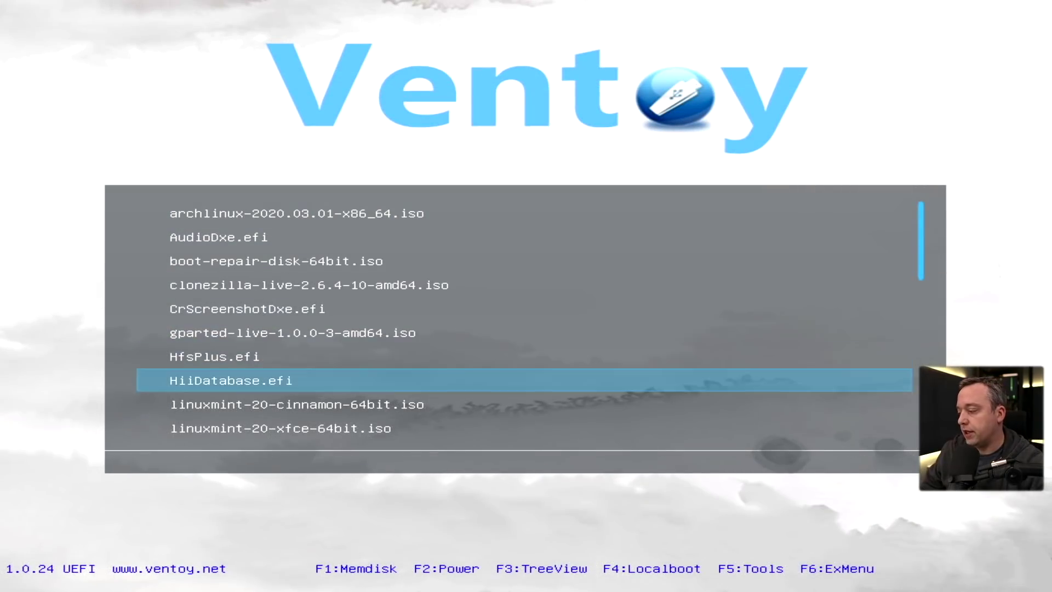
{"action": "key", "text": "Return"}
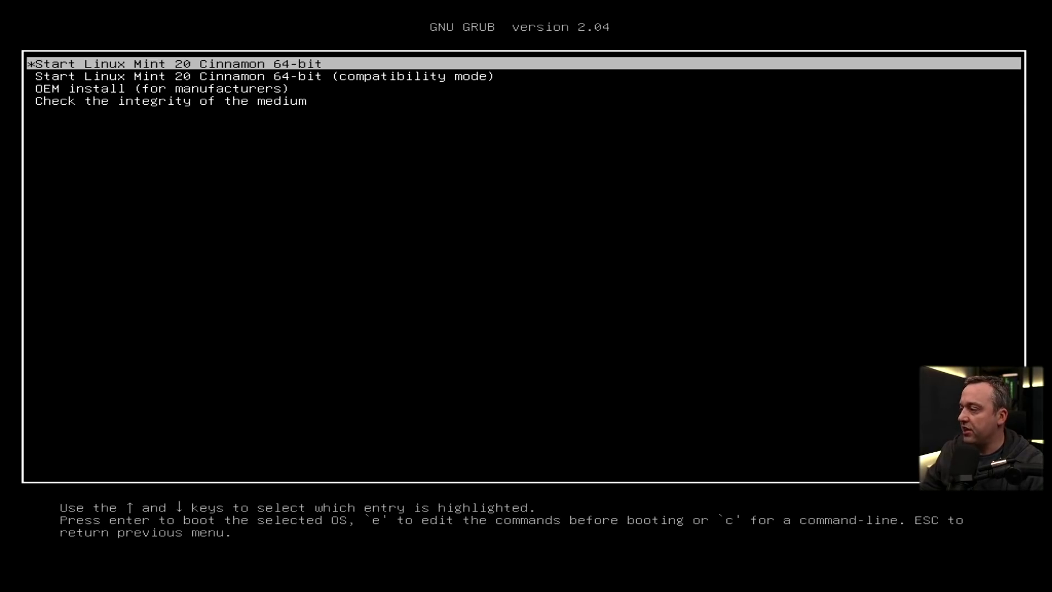
{"action": "key", "text": "e"}
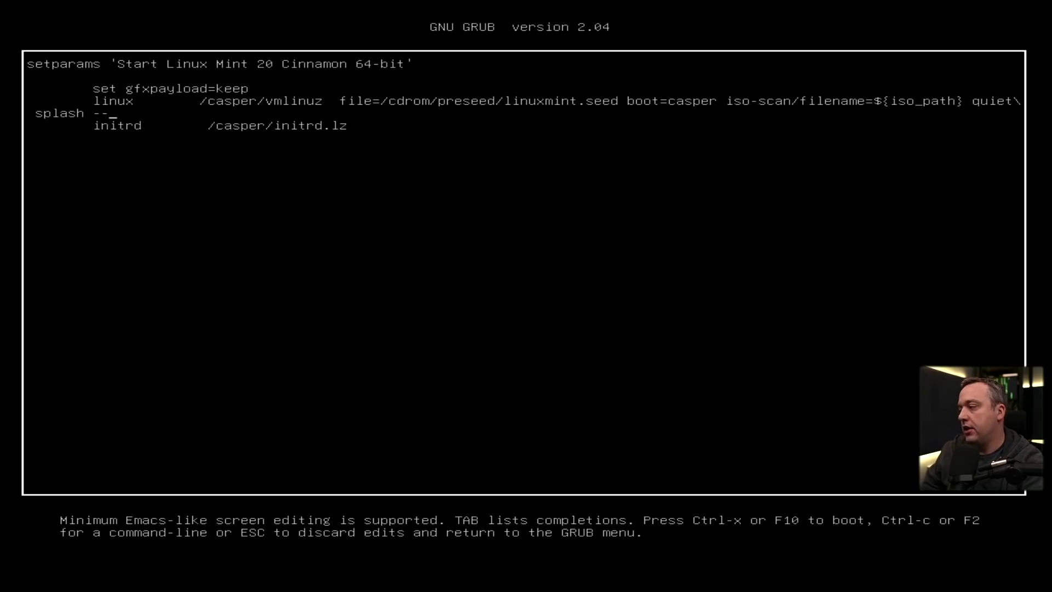
Swap 'quiet splash' for nomodeset on the Linux Mint kernel line and boot with Ctrl+X
{"action": "key", "text": "BackSpace"}
{"action": "key", "text": "BackSpace"}
{"action": "key", "text": "BackSpace"}
{"action": "key", "text": "BackSpace"}
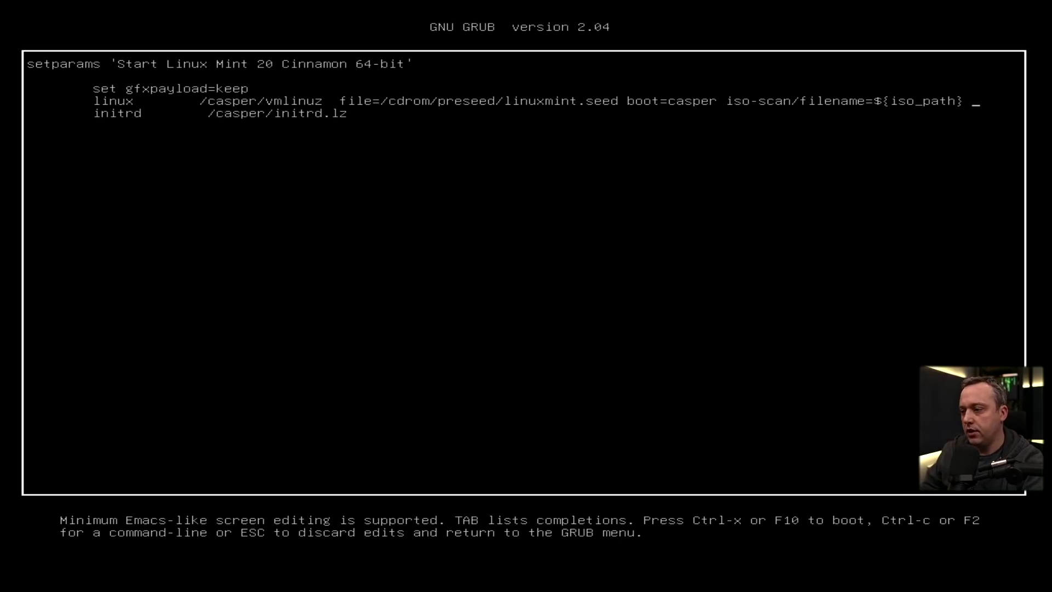
{"action": "type", "text": "eset"}
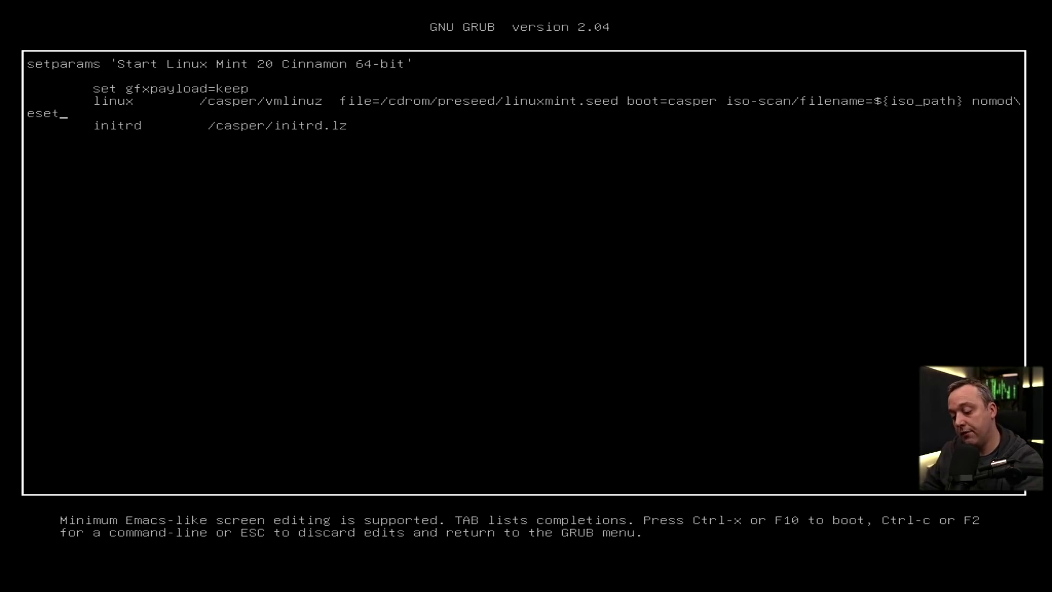
{"action": "key", "text": "ctrl+x"}
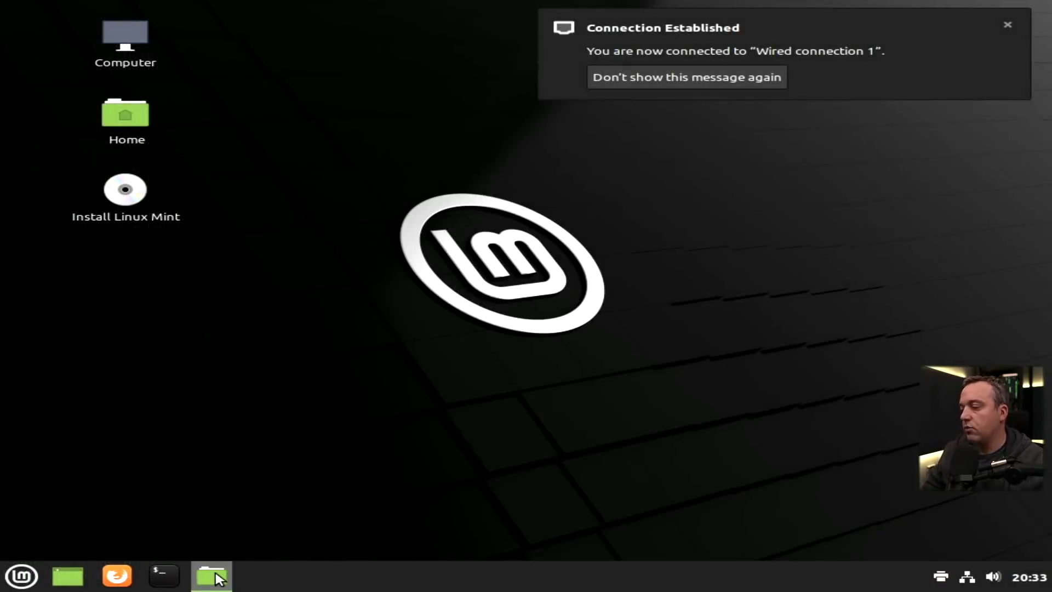
Open a terminal in the mounted 119 GB Windows volume from the file manager
{"action": "left_click", "coordinate": [213, 575]}
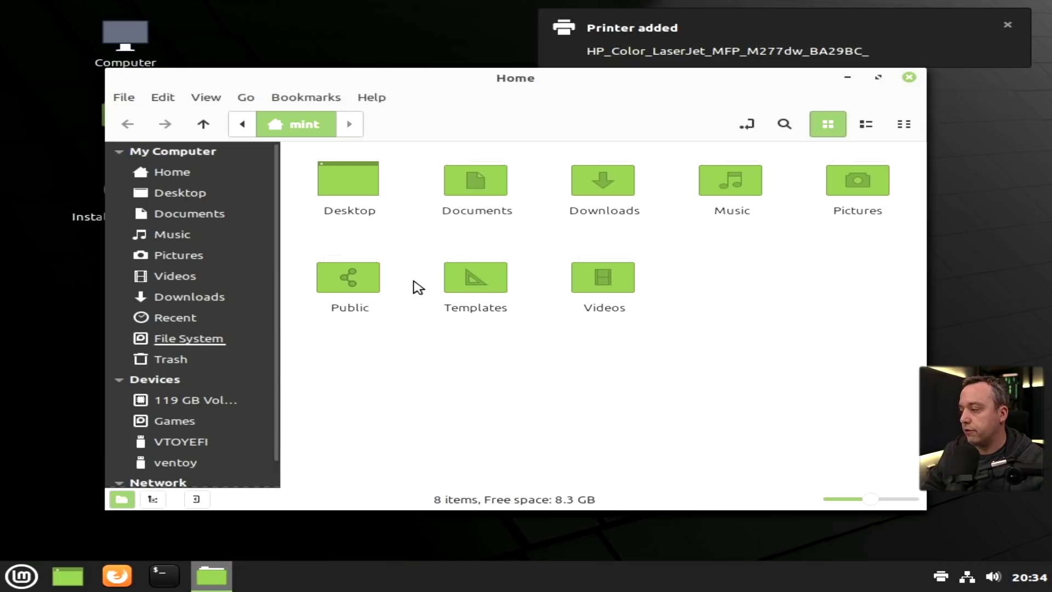
{"action": "left_click", "coordinate": [187, 403]}
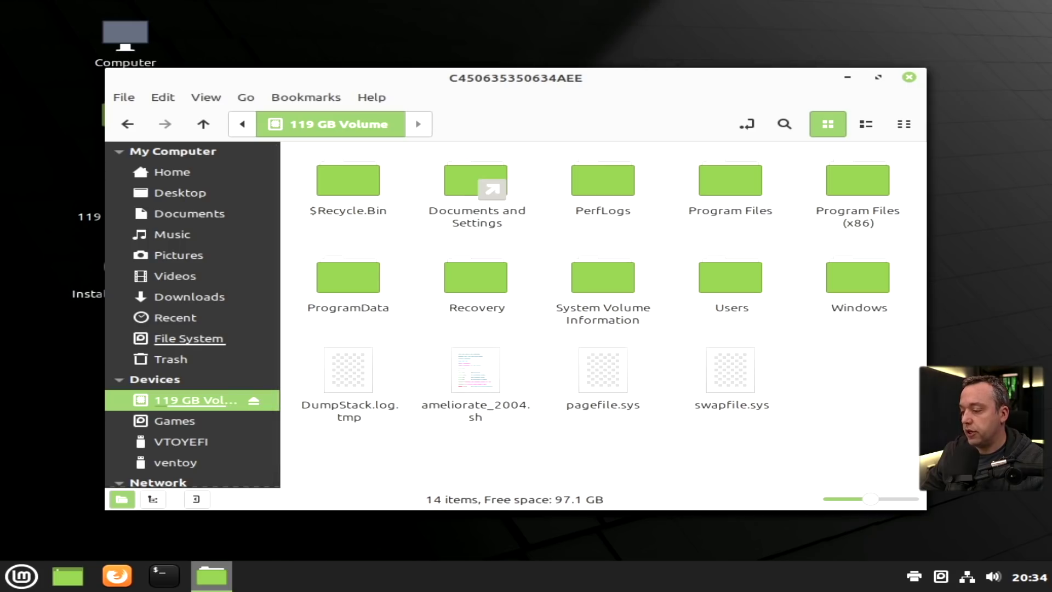
{"action": "right_click", "coordinate": [852, 381]}
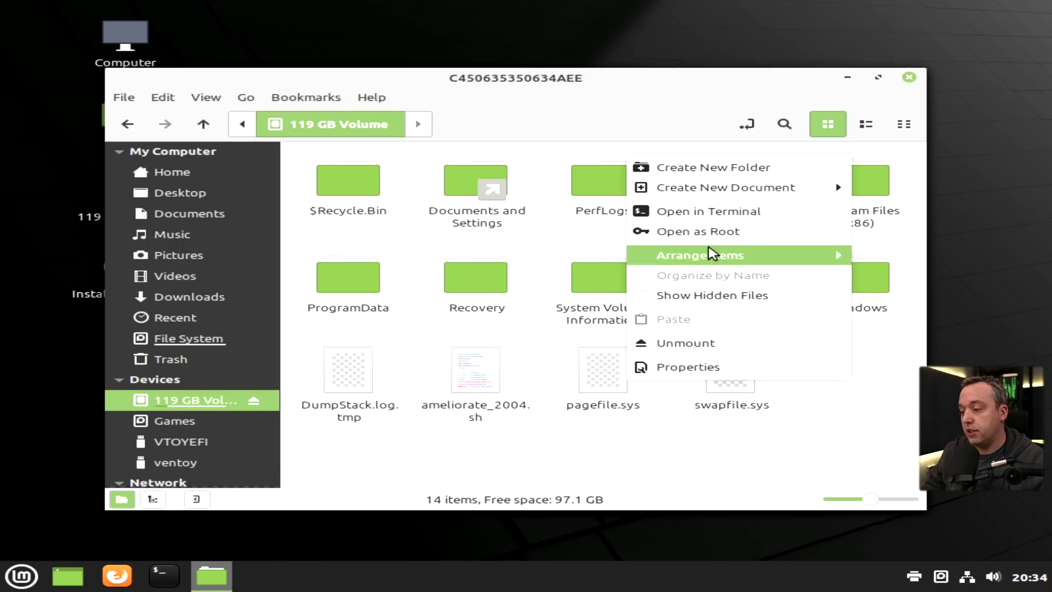
{"action": "left_click", "coordinate": [694, 221]}
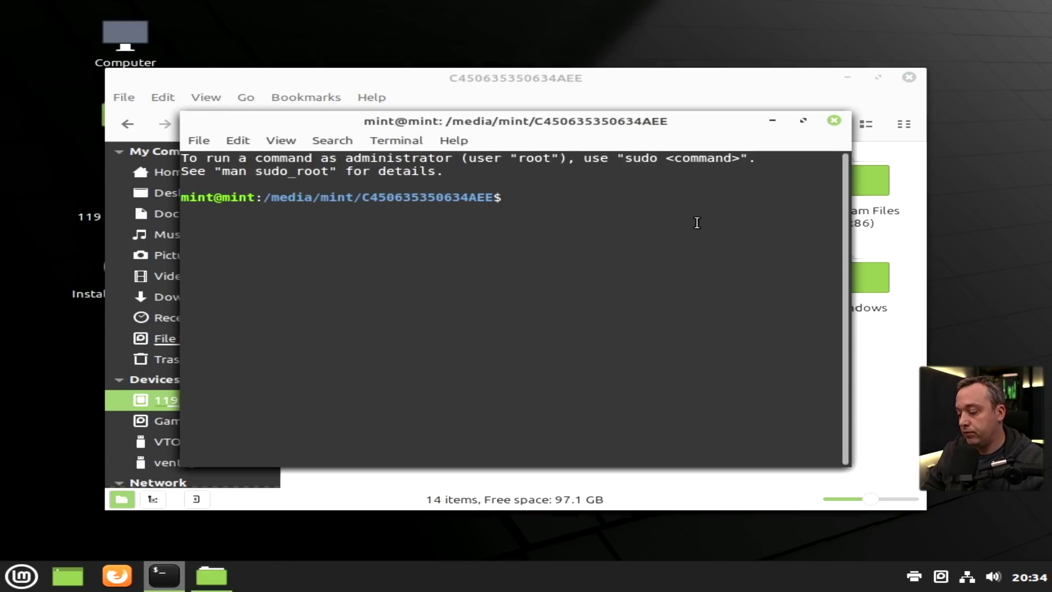
Run sudo ./ameliorate_2004.sh and continue past its warning
{"action": "type", "text": "sudoi"}
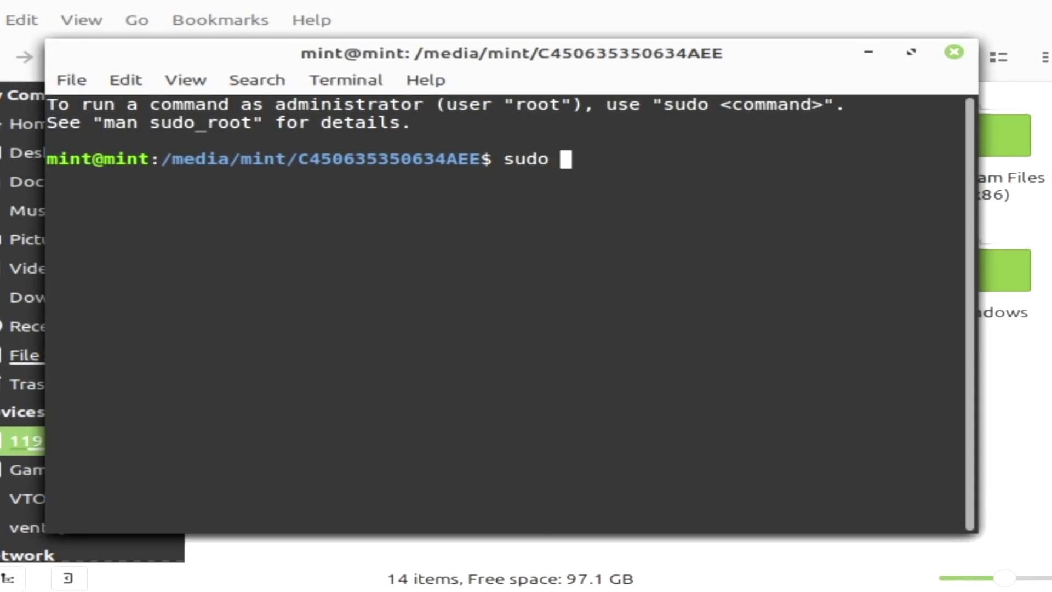
{"action": "type", "text": "./am"}
{"action": "key", "text": "Tab"}
{"action": "key", "text": "Return"}
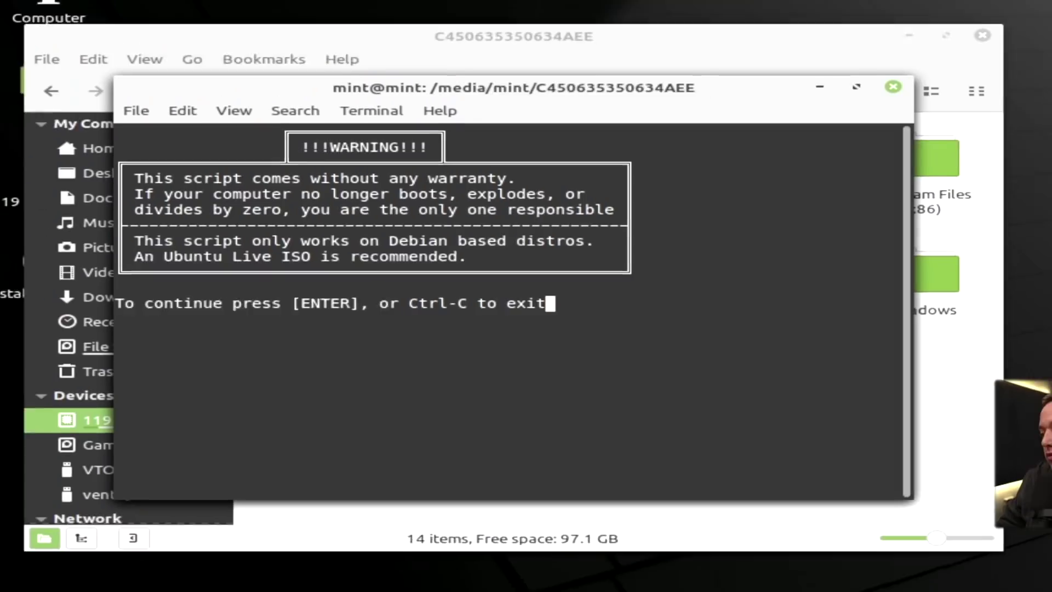
{"action": "key", "text": "Return"}
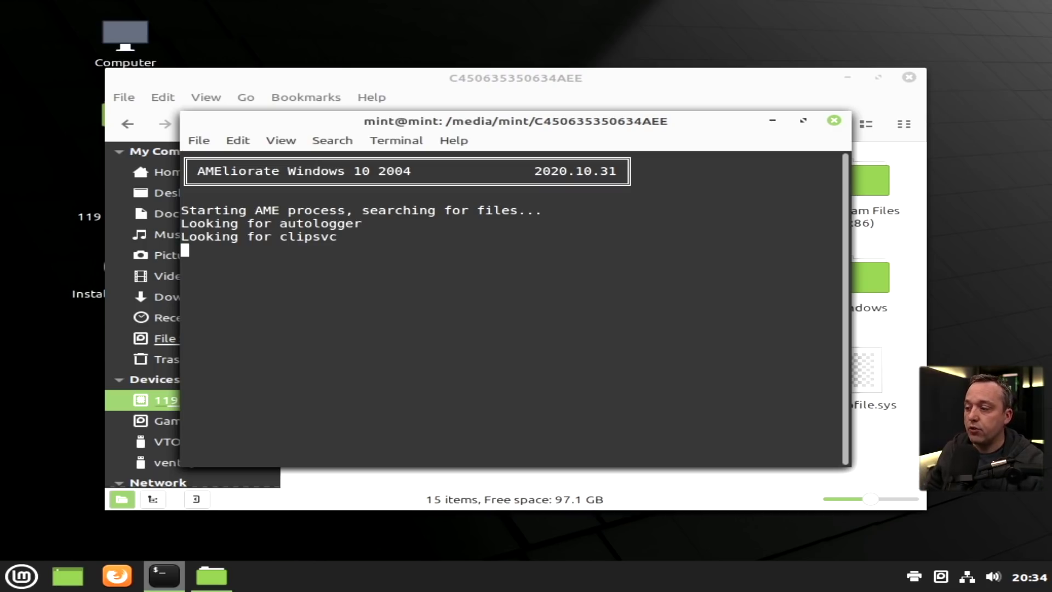
Snap the terminal left and open ameliorate_2004.sh in the Text Editor on the right half
{"action": "left_click_drag", "start_coordinate": [507, 123], "coordinate": [3, 286]}
{"action": "left_click", "coordinate": [438, 446]}
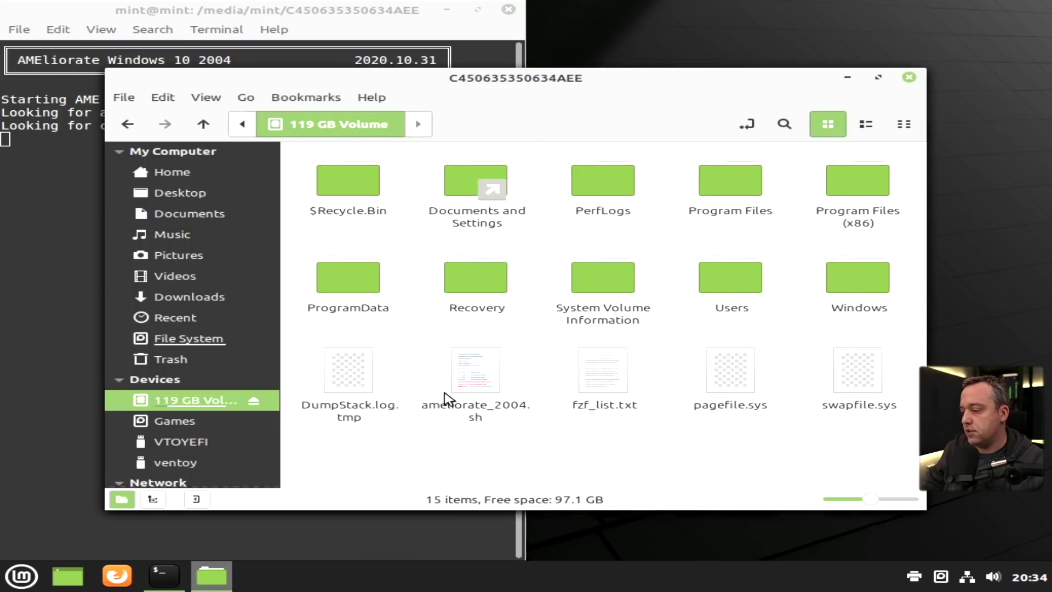
{"action": "right_click", "coordinate": [484, 374]}
{"action": "mouse_move", "coordinate": [581, 152]}
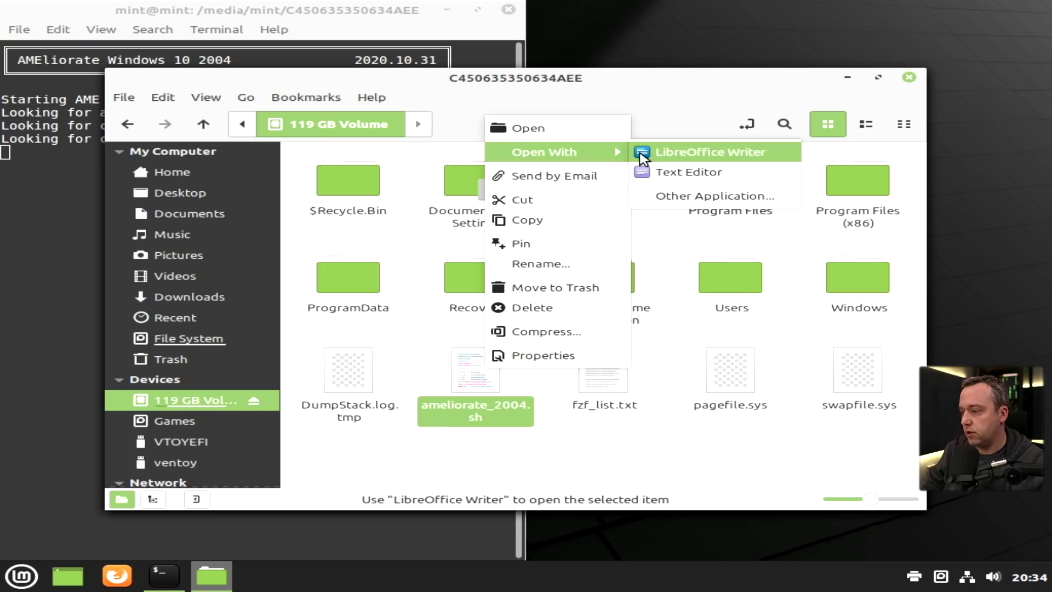
{"action": "left_click", "coordinate": [694, 172]}
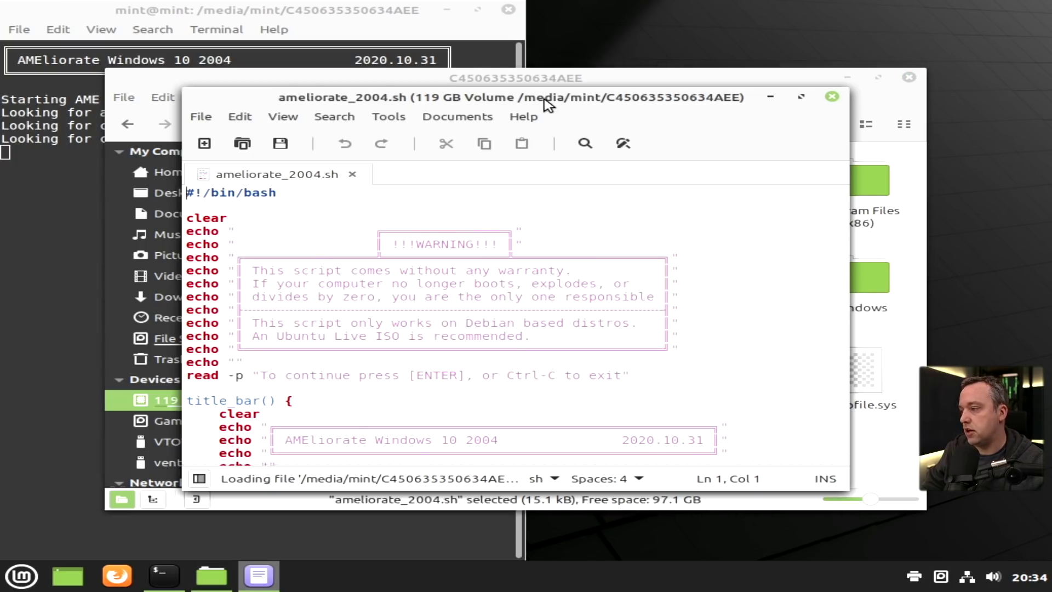
{"action": "left_click_drag", "start_coordinate": [547, 104], "coordinate": [1049, 109]}
Scroll through the ameliorate_2004.sh script while the AME process runs
{"action": "left_click", "coordinate": [598, 119]}
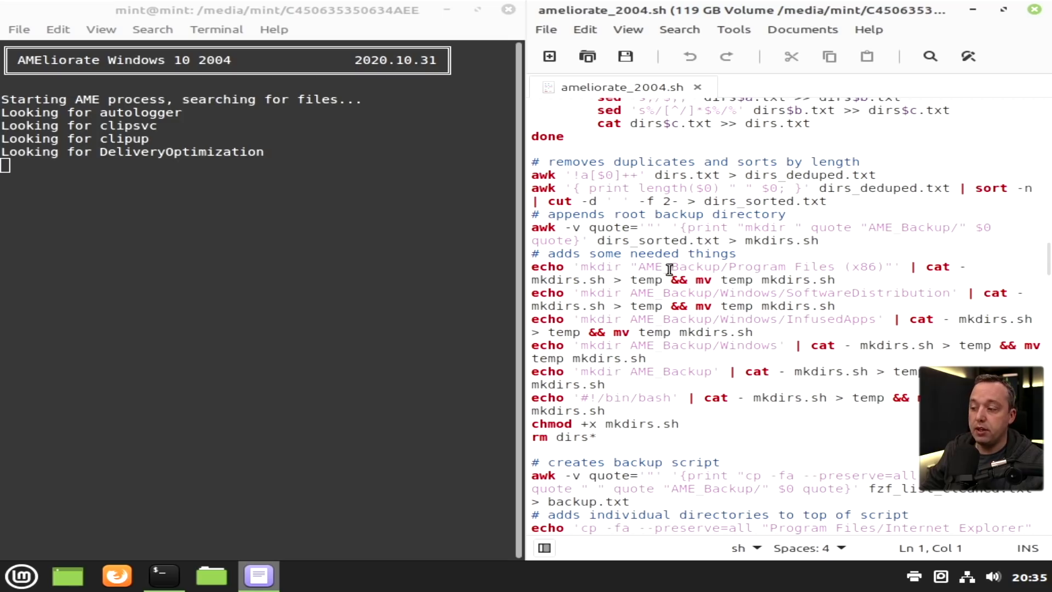
{"action": "scroll", "coordinate": [713, 294], "scroll_direction": "down", "scroll_amount": 10}
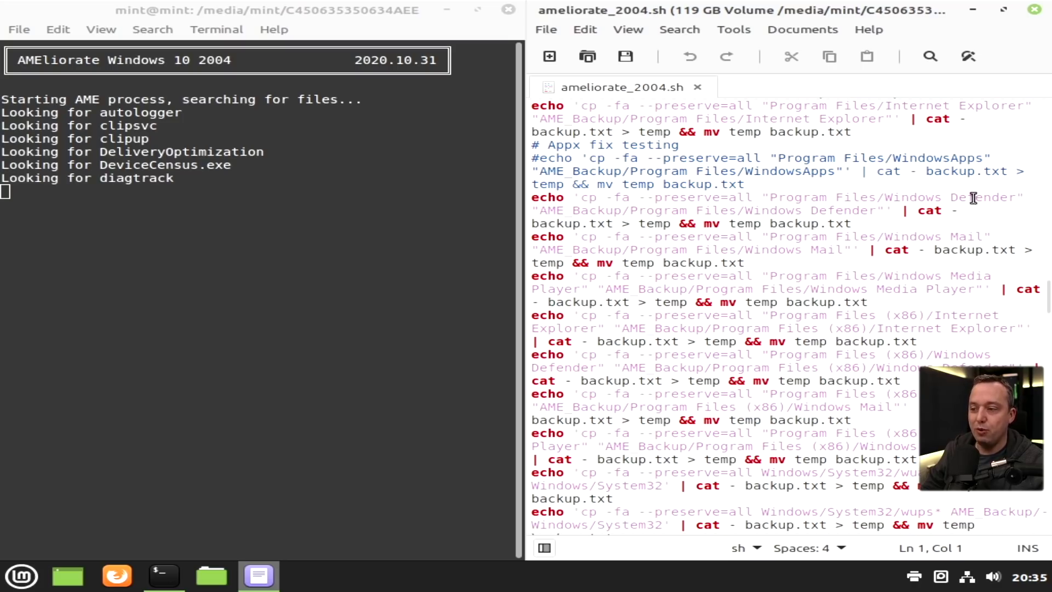
{"action": "scroll", "coordinate": [904, 313], "scroll_direction": "down", "scroll_amount": 1}
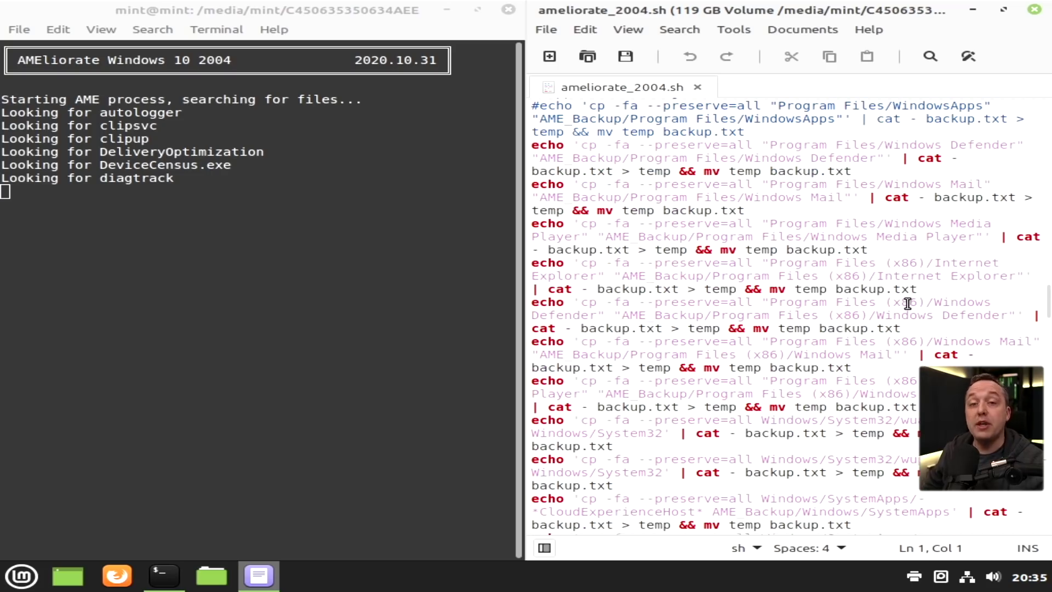
{"action": "scroll", "coordinate": [893, 321], "scroll_direction": "down", "scroll_amount": 1}
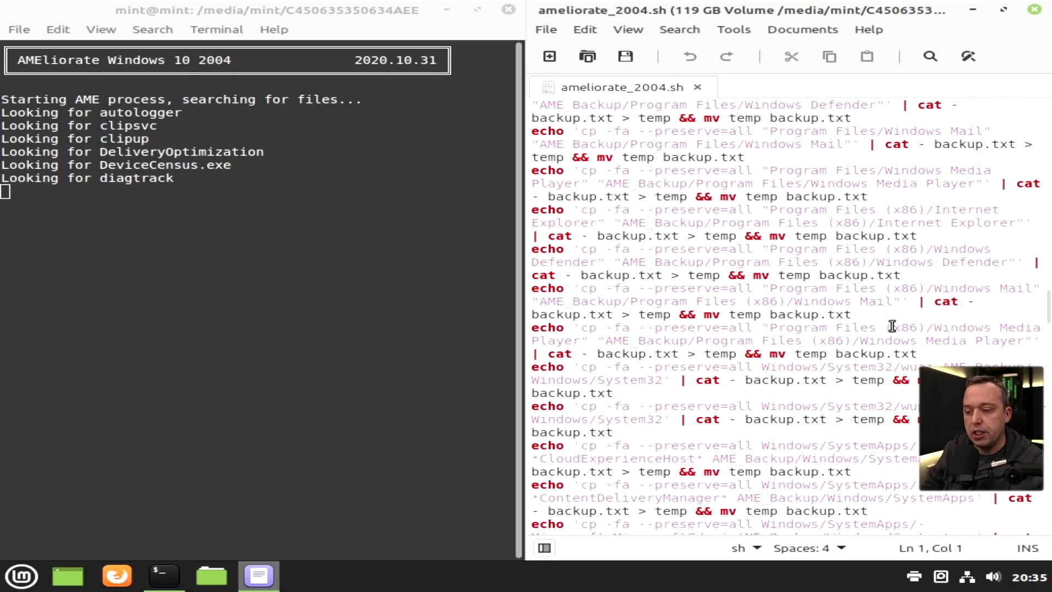
{"action": "scroll", "coordinate": [884, 329], "scroll_direction": "down", "scroll_amount": 1}
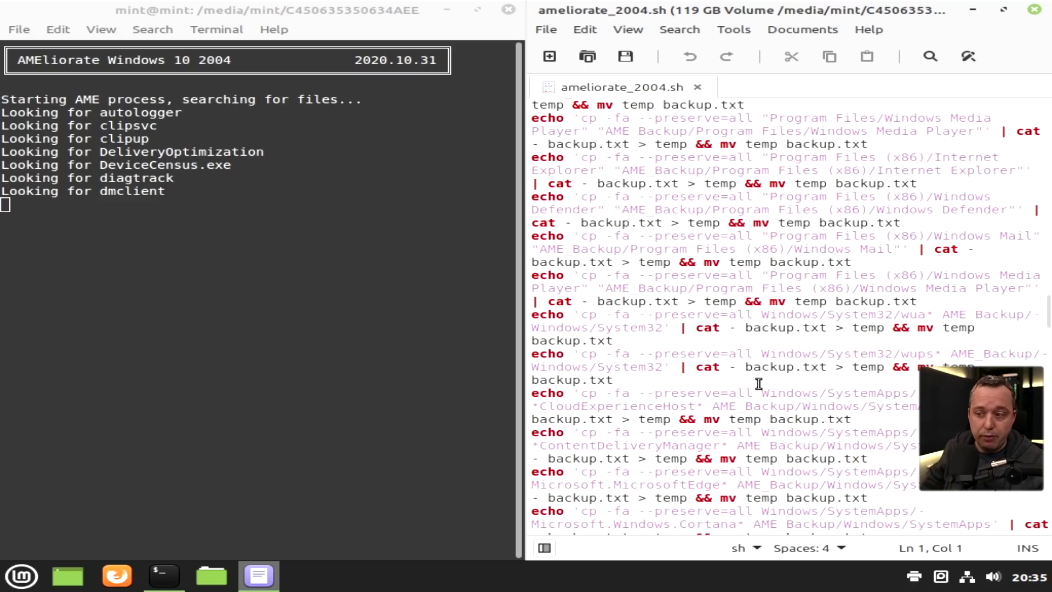
{"action": "scroll", "coordinate": [753, 397], "scroll_direction": "down", "scroll_amount": 3}
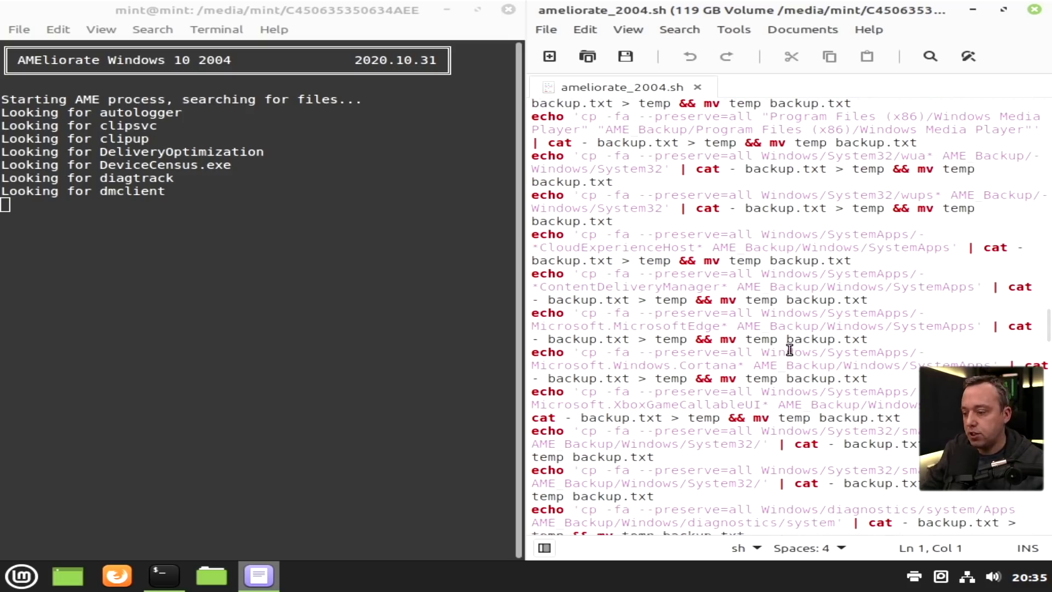
{"action": "scroll", "coordinate": [783, 307], "scroll_direction": "down", "scroll_amount": 10}
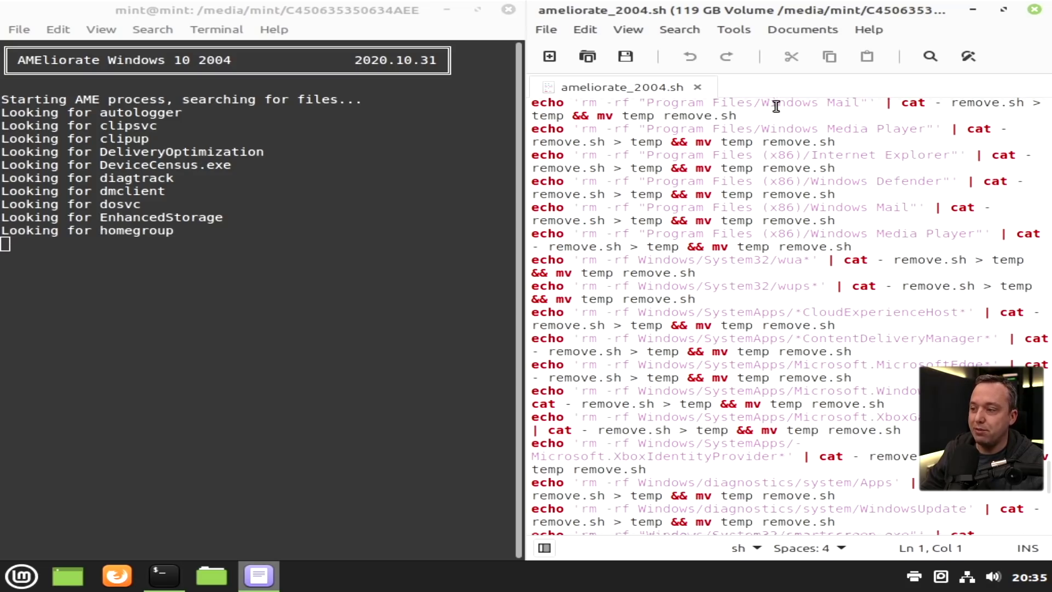
{"action": "scroll", "coordinate": [898, 378], "scroll_direction": "down", "scroll_amount": 5}
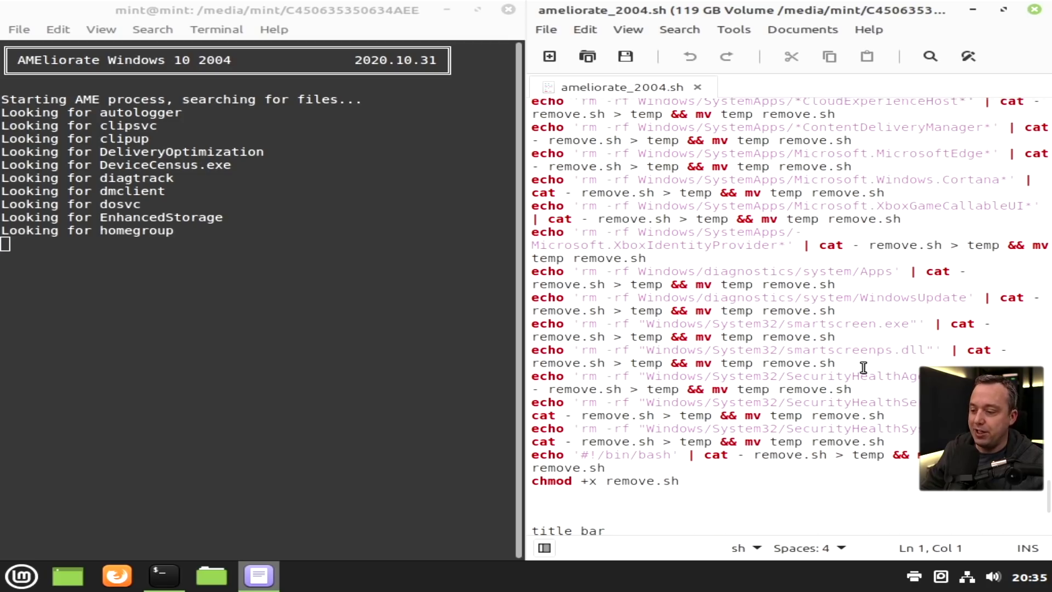
{"action": "scroll", "coordinate": [717, 333], "scroll_direction": "down", "scroll_amount": 5}
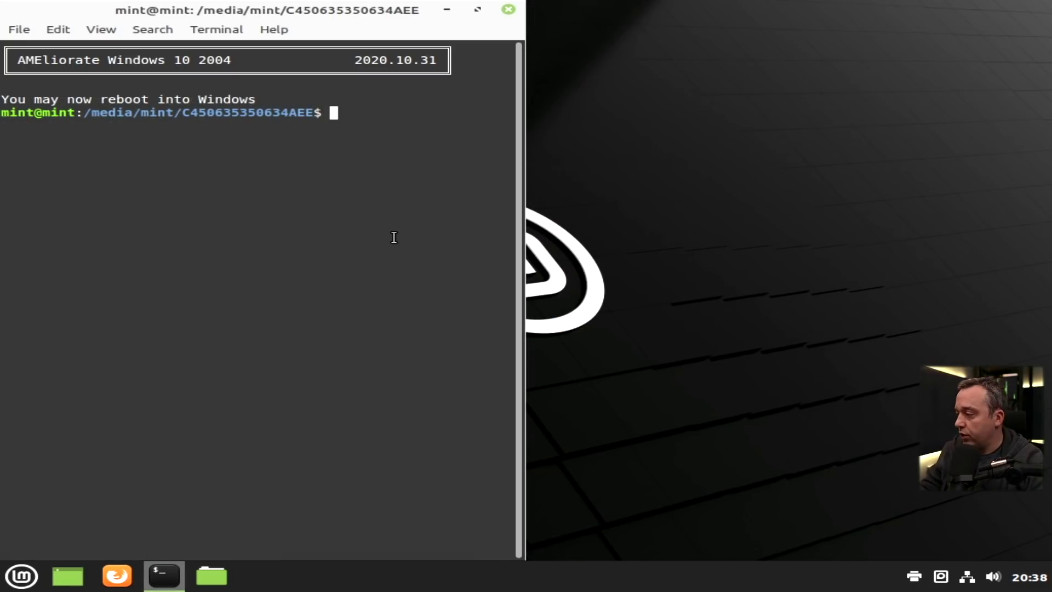
Run reboot in the Linux Mint terminal to restart back into Windows 10
{"action": "type", "text": "reboot"}
{"action": "key", "text": "Return"}
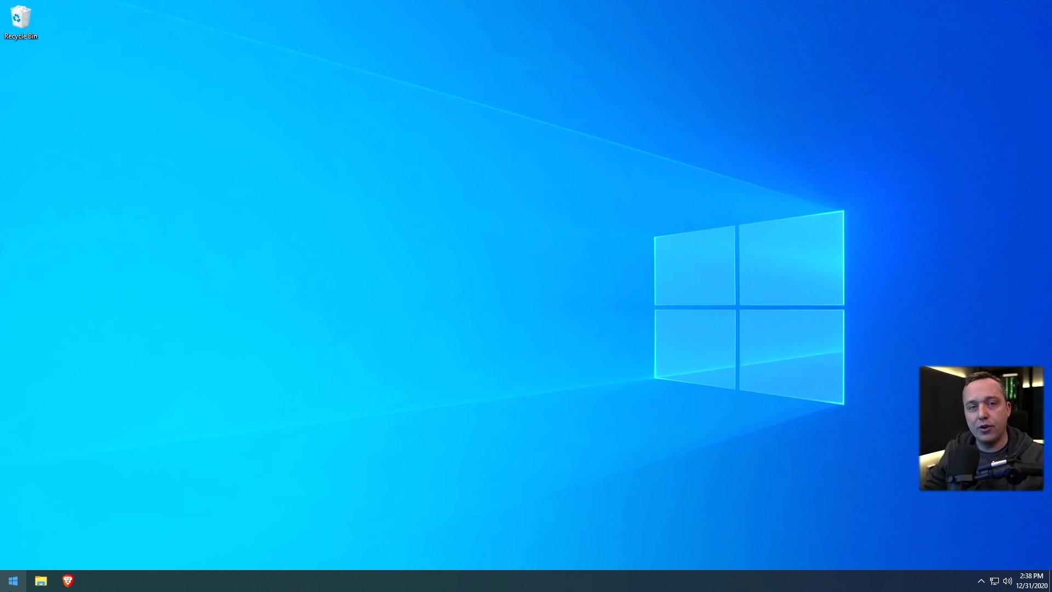
{"action": "right_click", "coordinate": [8, 580]}
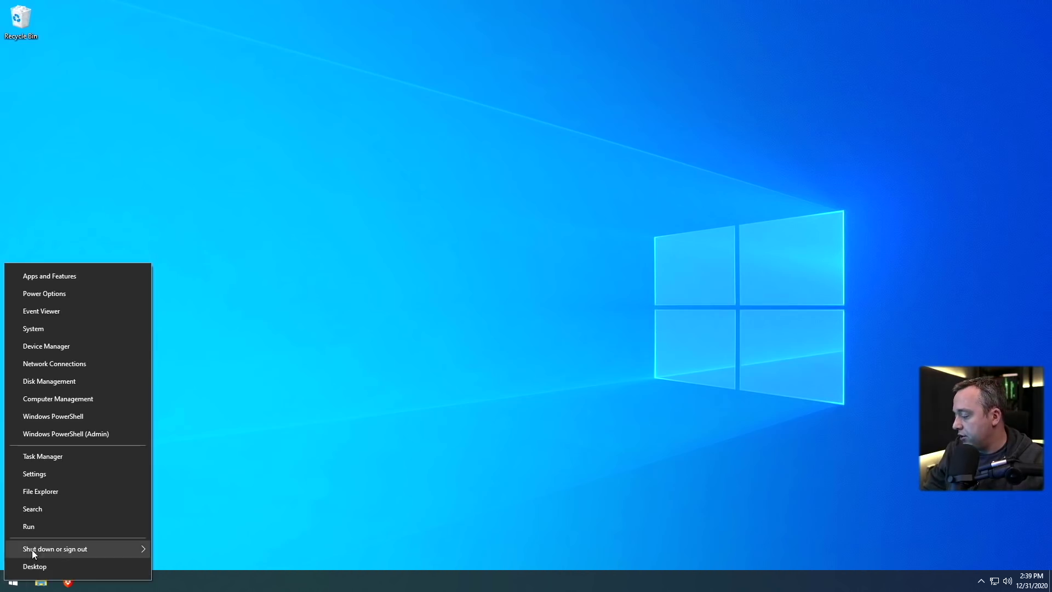
{"action": "left_click", "coordinate": [40, 535]}
{"action": "type", "text": "regedit"}
{"action": "key", "text": "Return"}
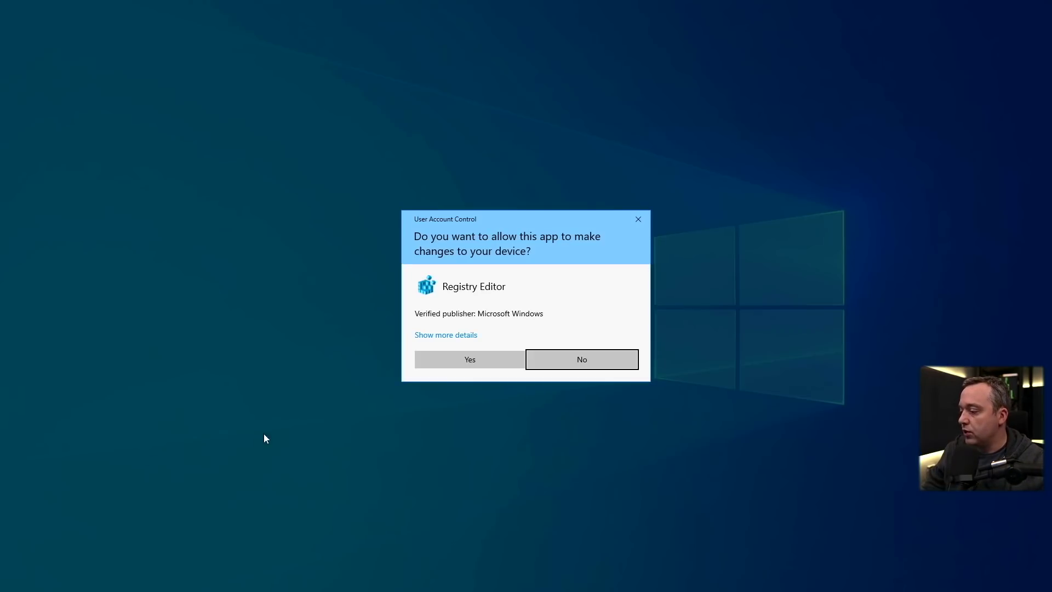
{"action": "left_click", "coordinate": [455, 364]}
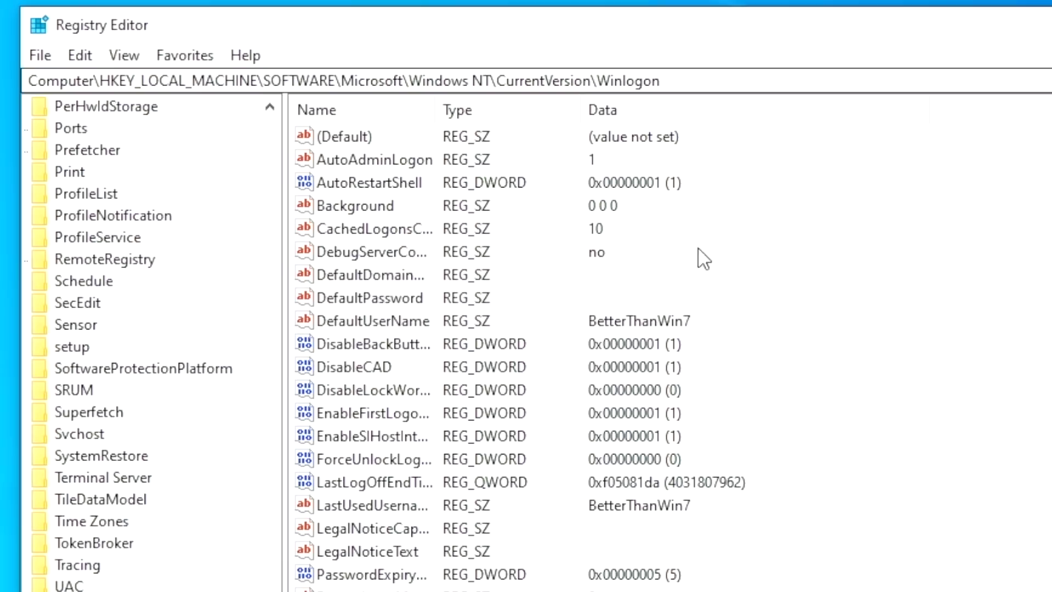
{"action": "left_click", "coordinate": [357, 164]}
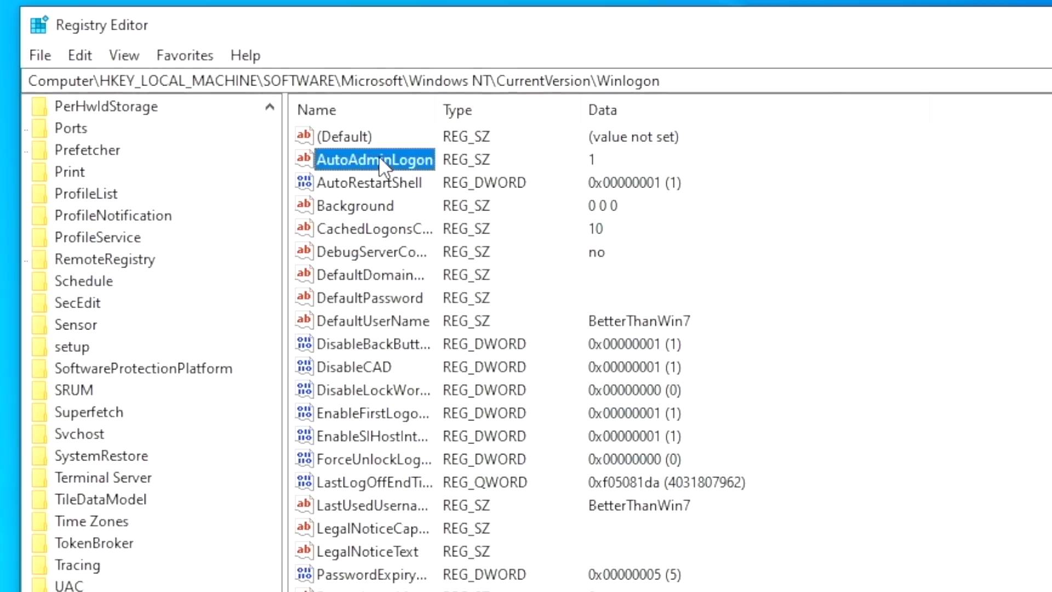
{"action": "left_click", "coordinate": [371, 275]}
{"action": "left_click", "coordinate": [384, 298]}
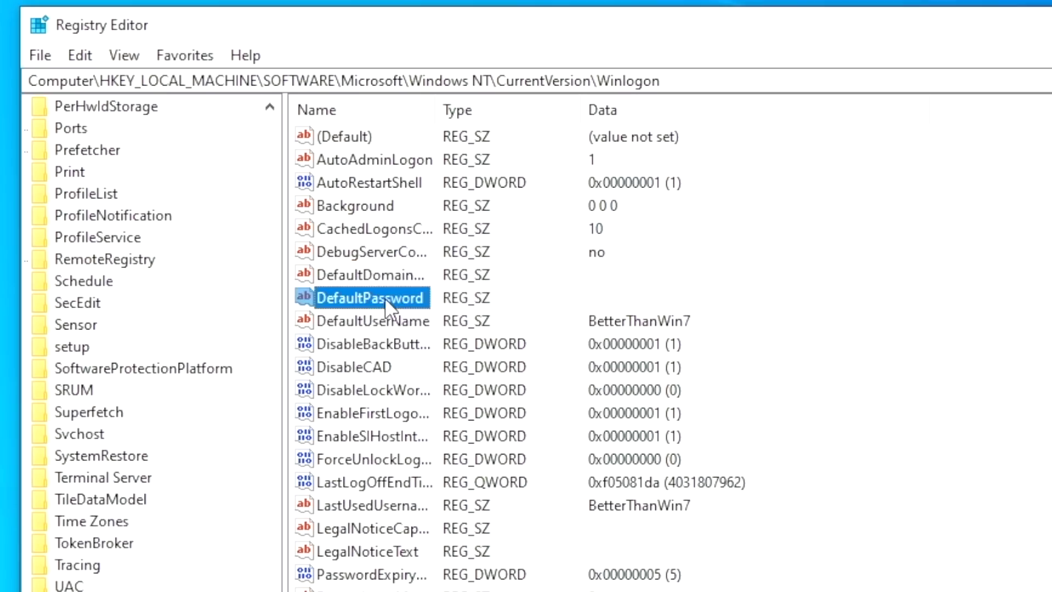
{"action": "left_click", "coordinate": [400, 321]}
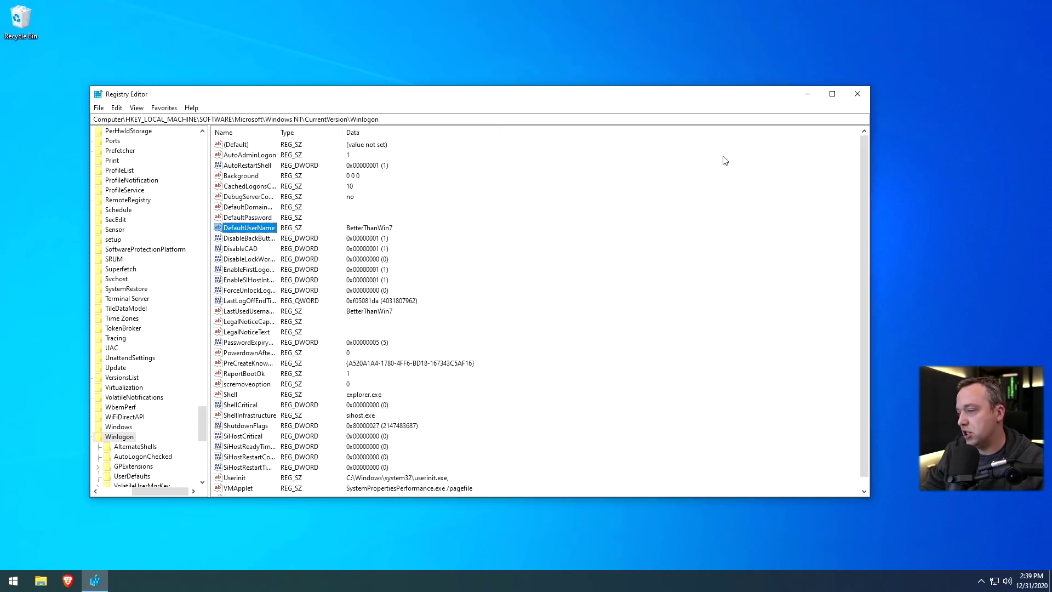
{"action": "left_click", "coordinate": [858, 95]}
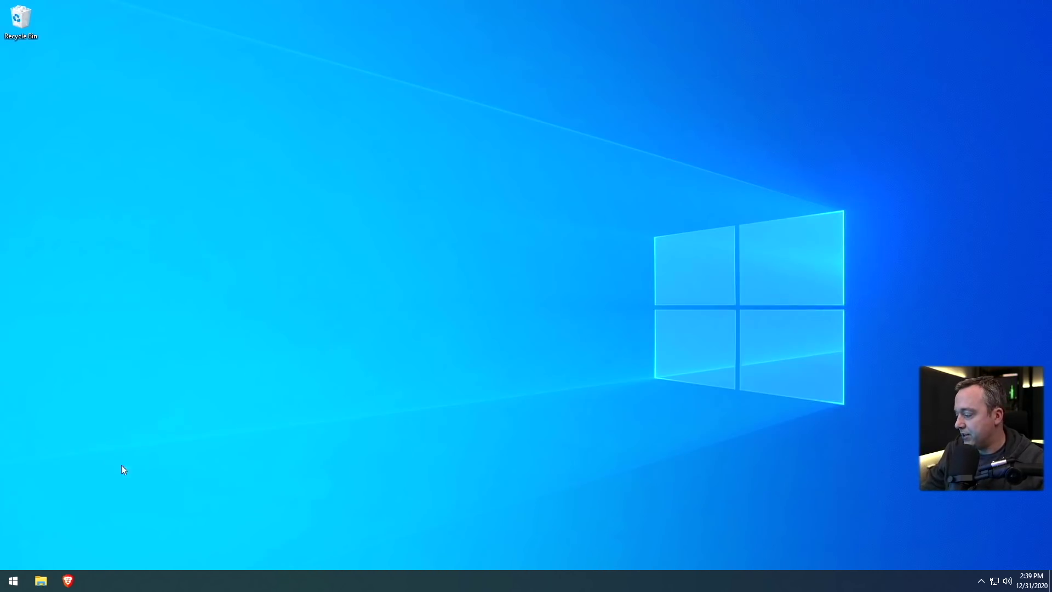
{"action": "right_click", "coordinate": [13, 579]}
{"action": "left_click", "coordinate": [60, 523]}
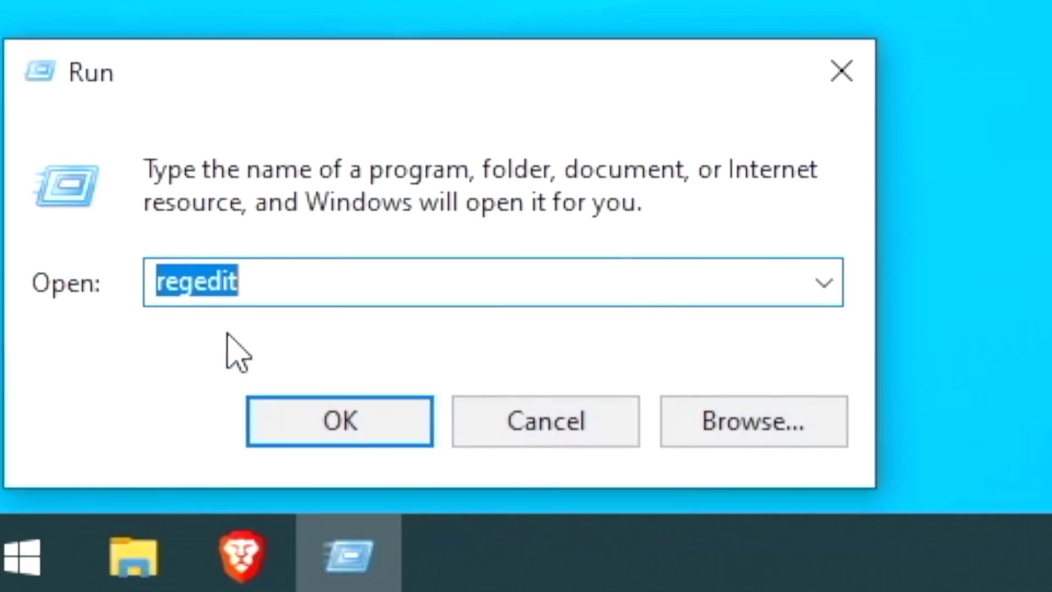
{"action": "type", "text": "control"}
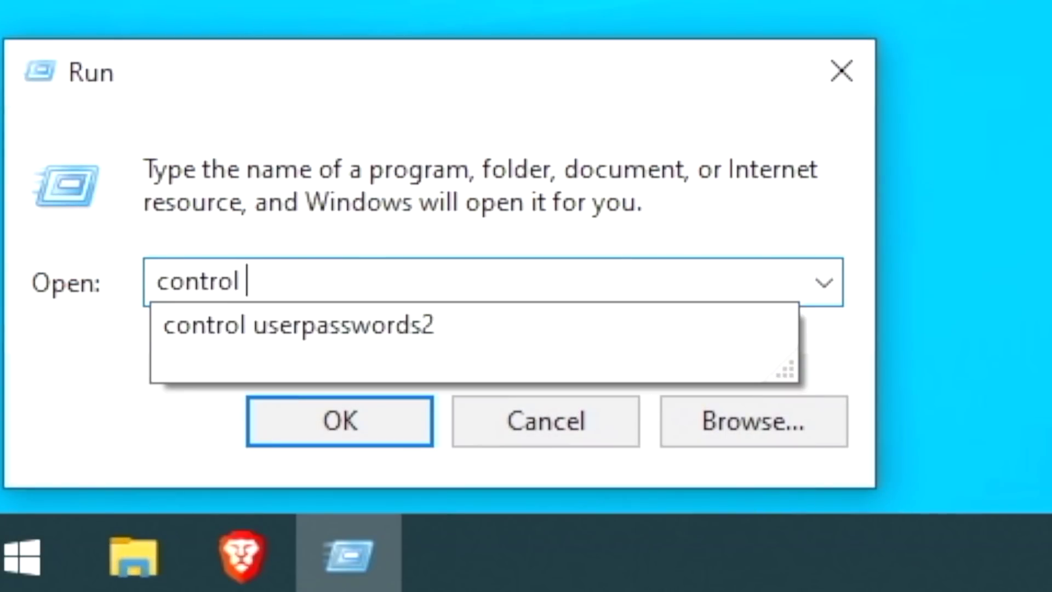
{"action": "key", "text": "Down"}
{"action": "key", "text": "Return"}
{"action": "left_click", "coordinate": [441, 359]}
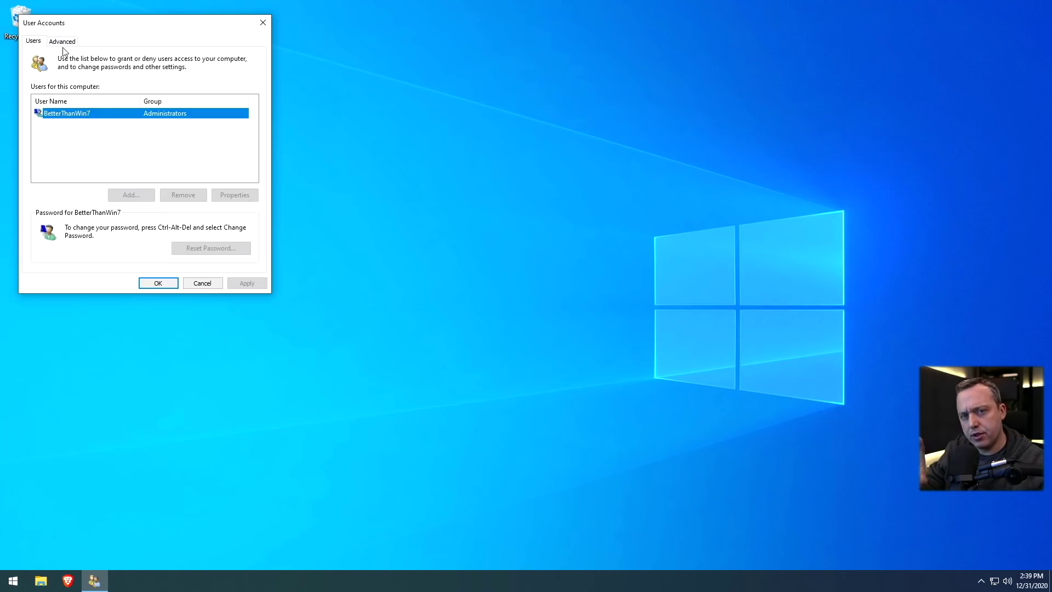
{"action": "left_click", "coordinate": [262, 23]}
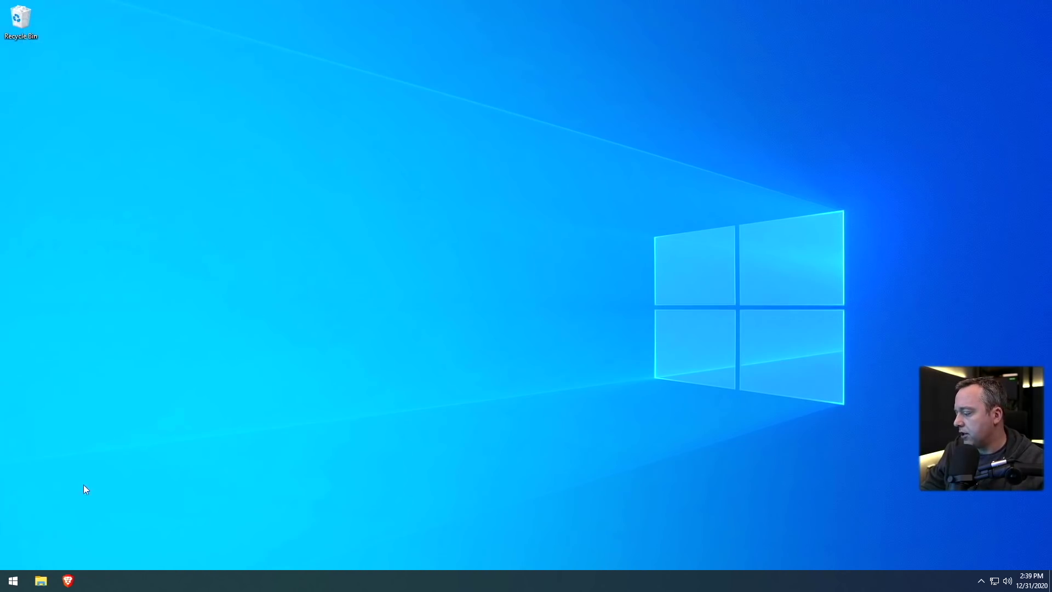
Run amelioration_2004.bat from Downloads\windows-lite-2004-main as administrator with Run Post-Amelioration
{"action": "left_click", "coordinate": [41, 582]}
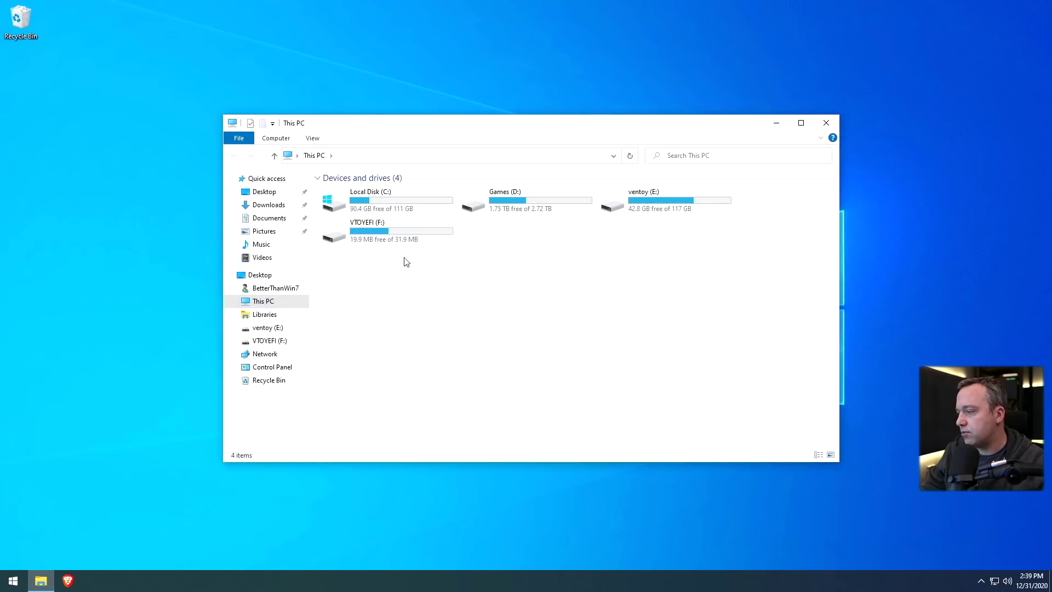
{"action": "left_click", "coordinate": [263, 210]}
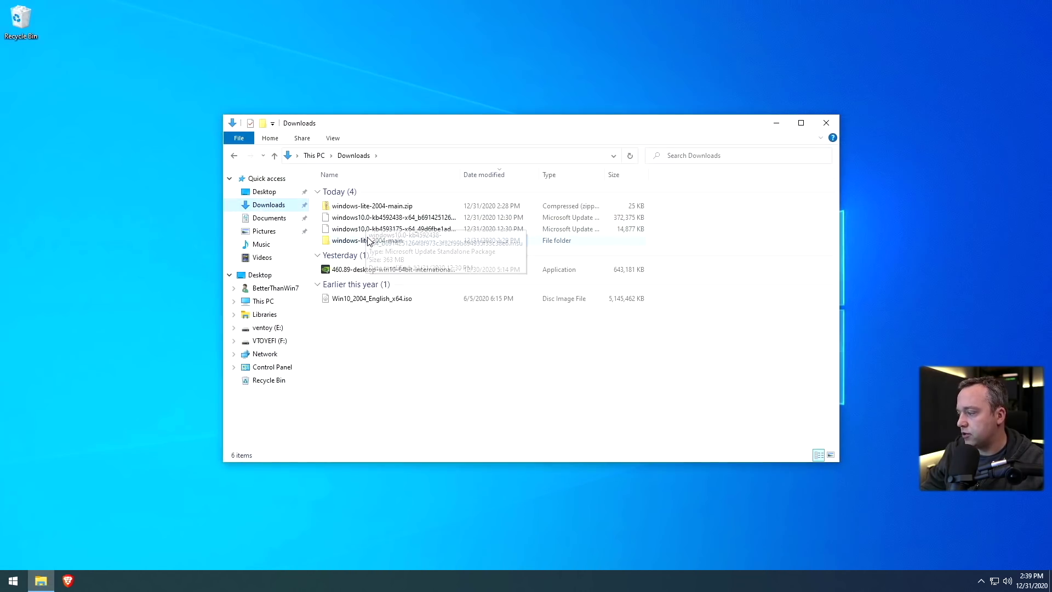
{"action": "double_click", "coordinate": [372, 241]}
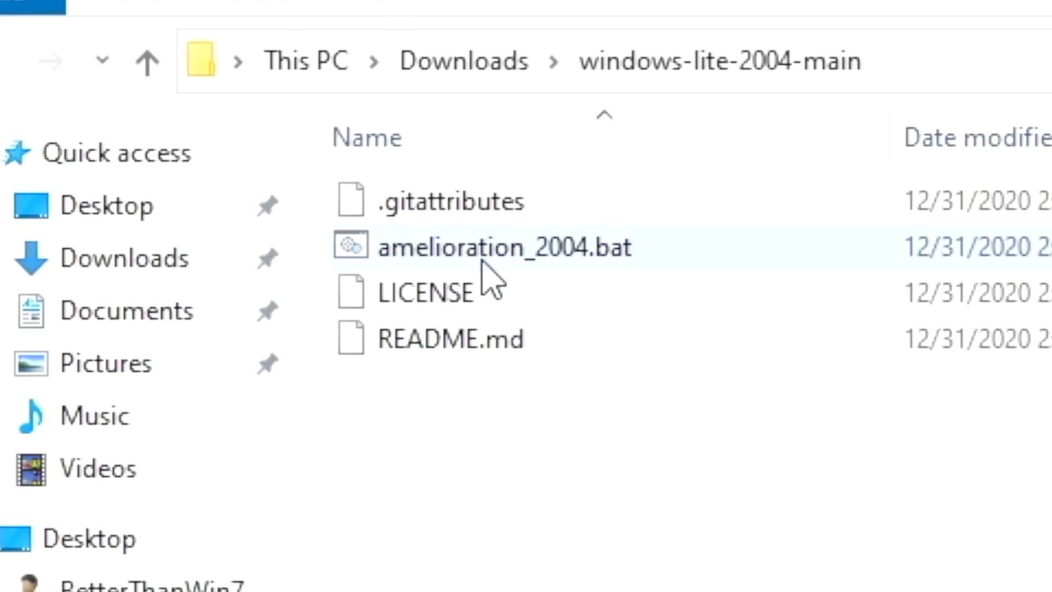
{"action": "right_click", "coordinate": [482, 262]}
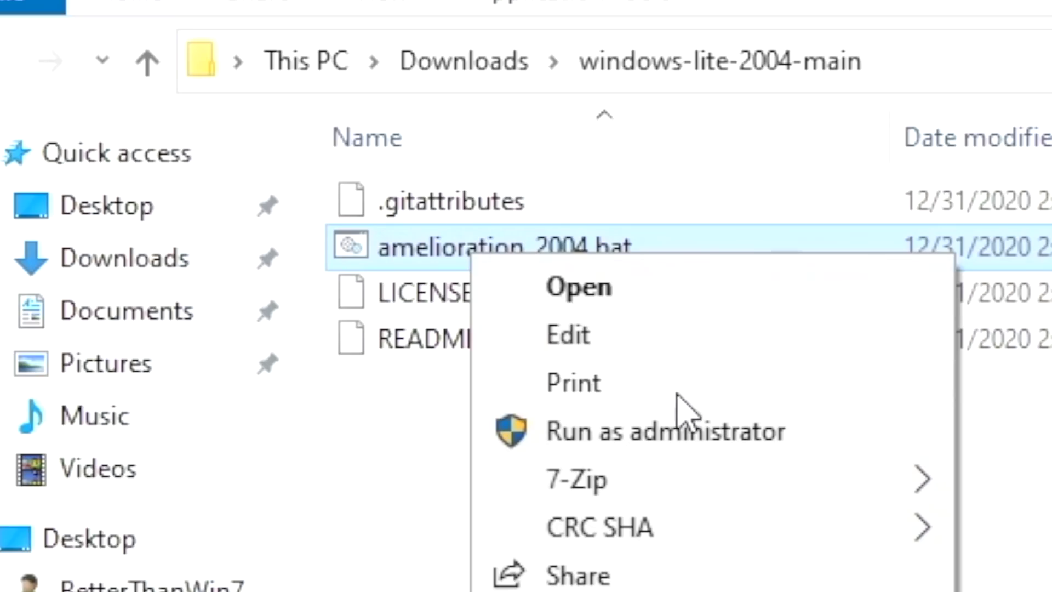
{"action": "left_click", "coordinate": [641, 430]}
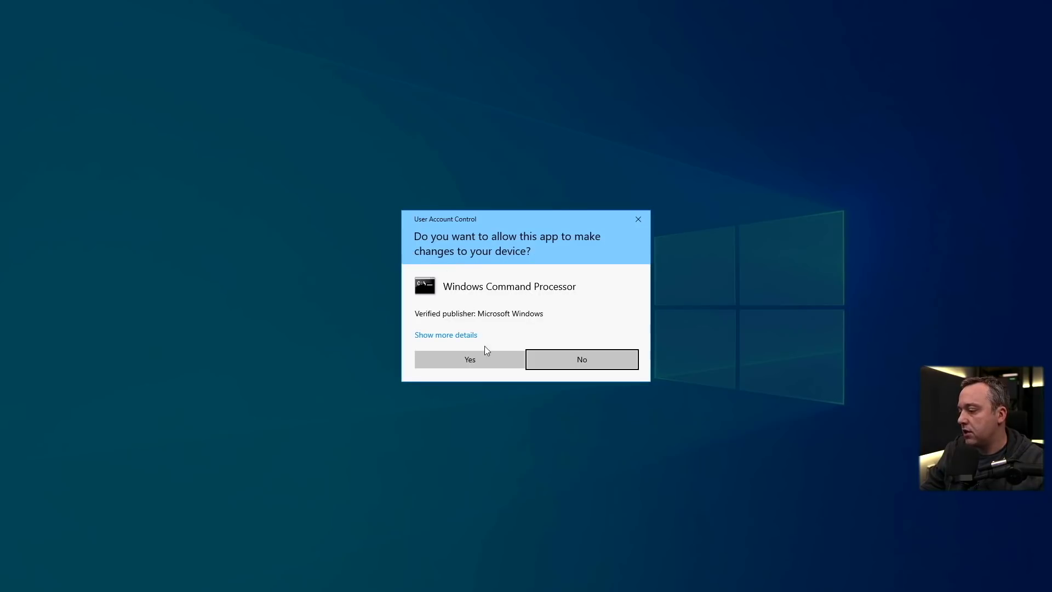
{"action": "left_click", "coordinate": [485, 353]}
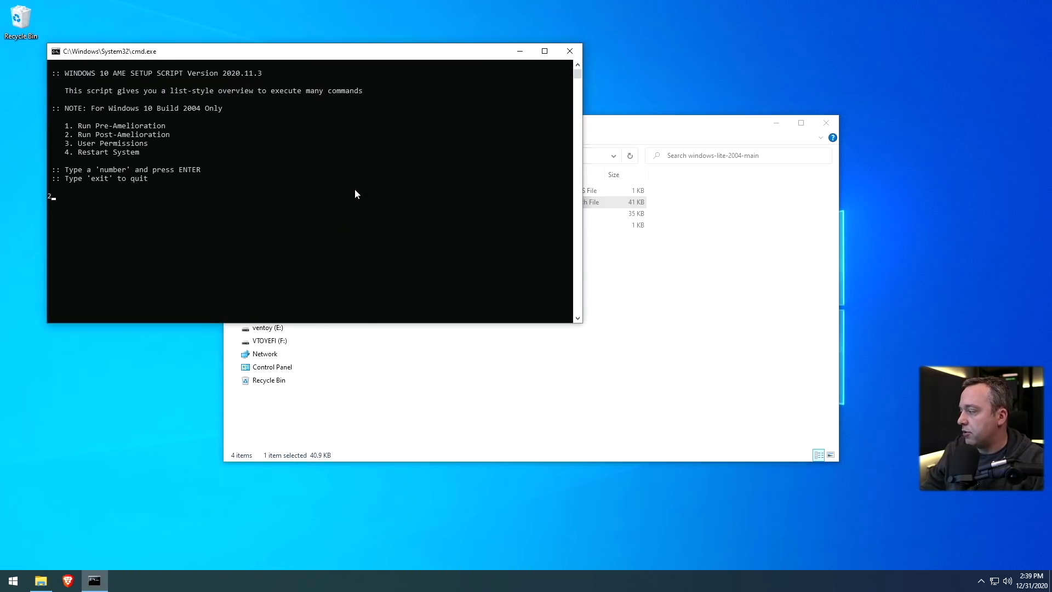
{"action": "key", "text": "Return"}
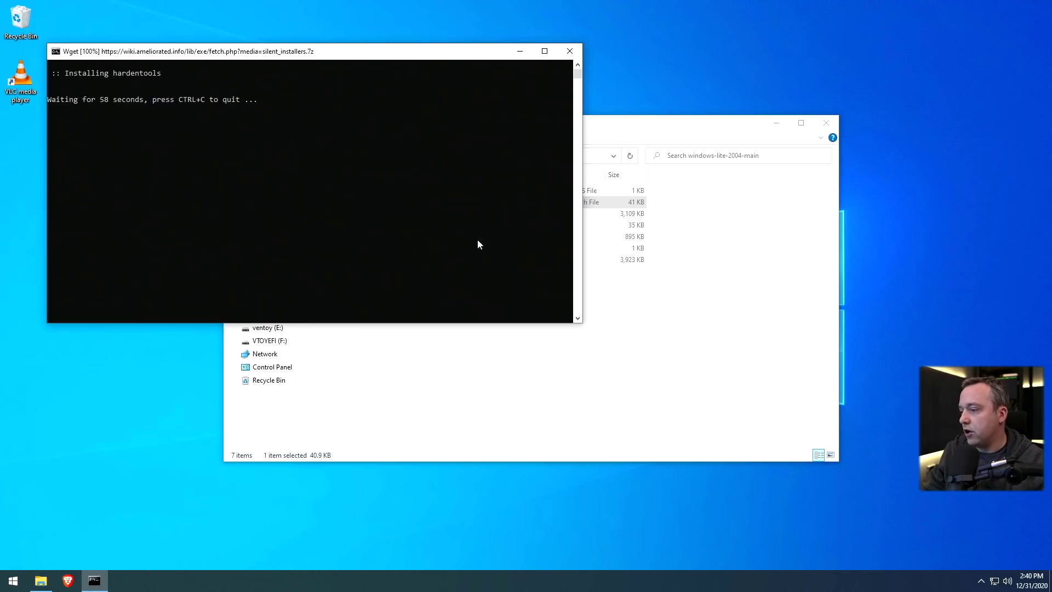
Move the file browser aside and let the script restart Windows
{"action": "left_click", "coordinate": [646, 134]}
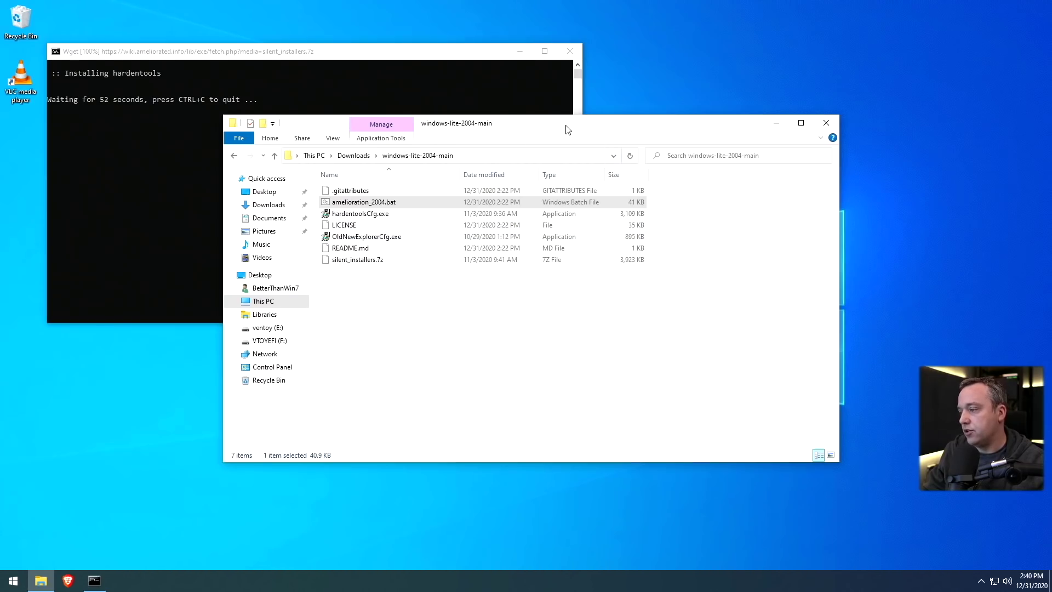
{"action": "left_click_drag", "start_coordinate": [570, 130], "coordinate": [664, 157]}
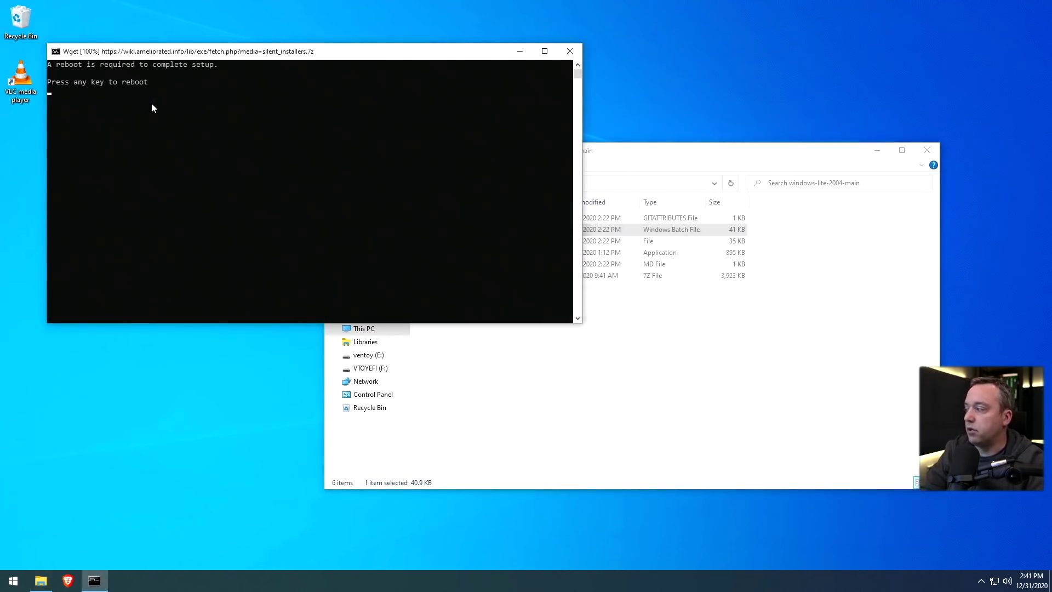
{"action": "key", "text": "Return"}
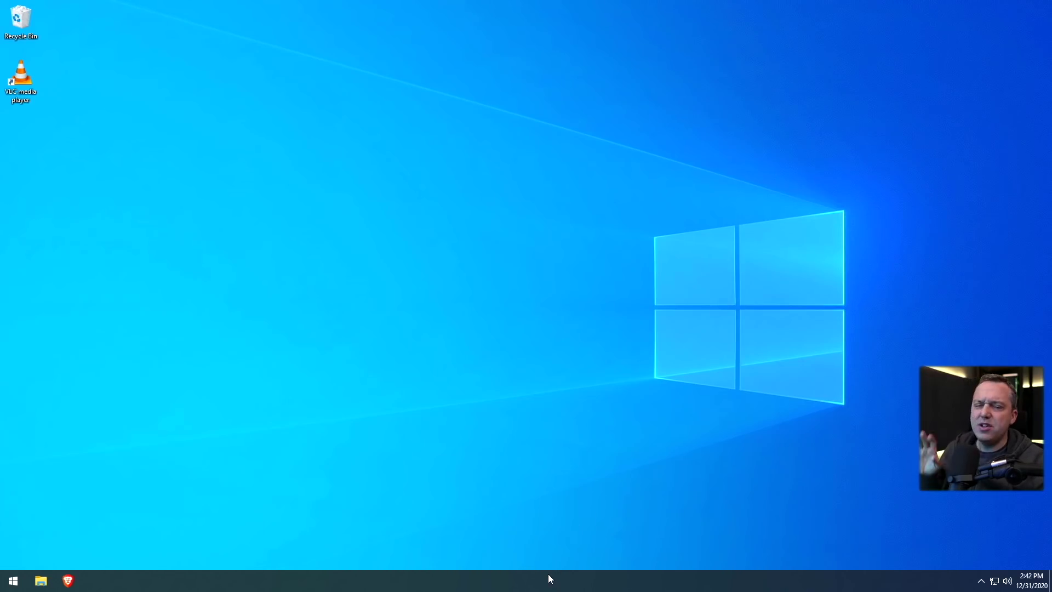
{"action": "key", "text": "ctrl+shift+Escape"}
View the CPU performance graphs in a maximized Task Manager, then close it
{"action": "key", "text": "alt+y"}
{"action": "left_click", "coordinate": [539, 149]}
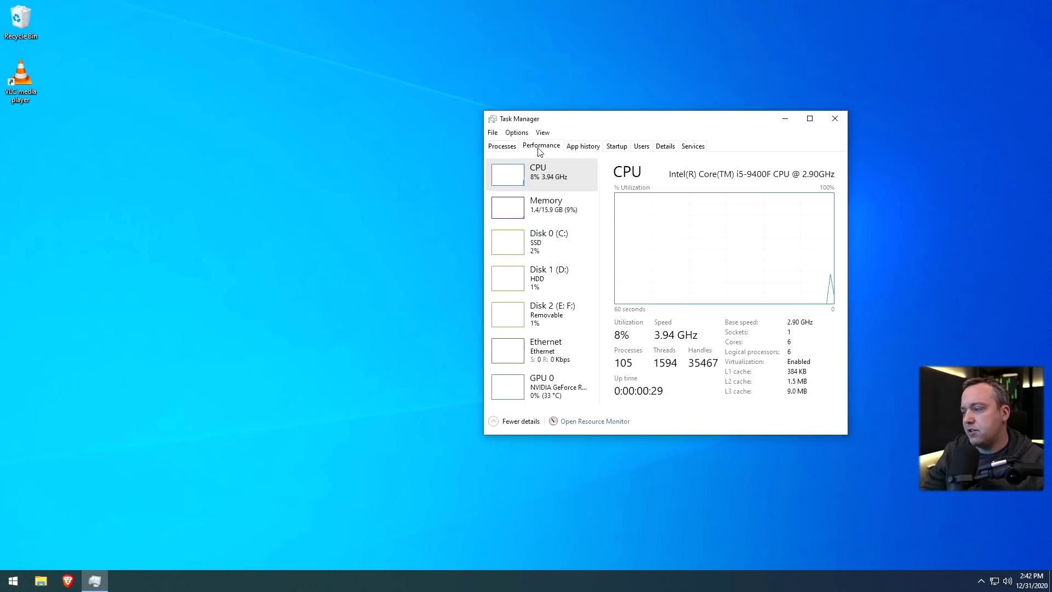
{"action": "double_click", "coordinate": [630, 121]}
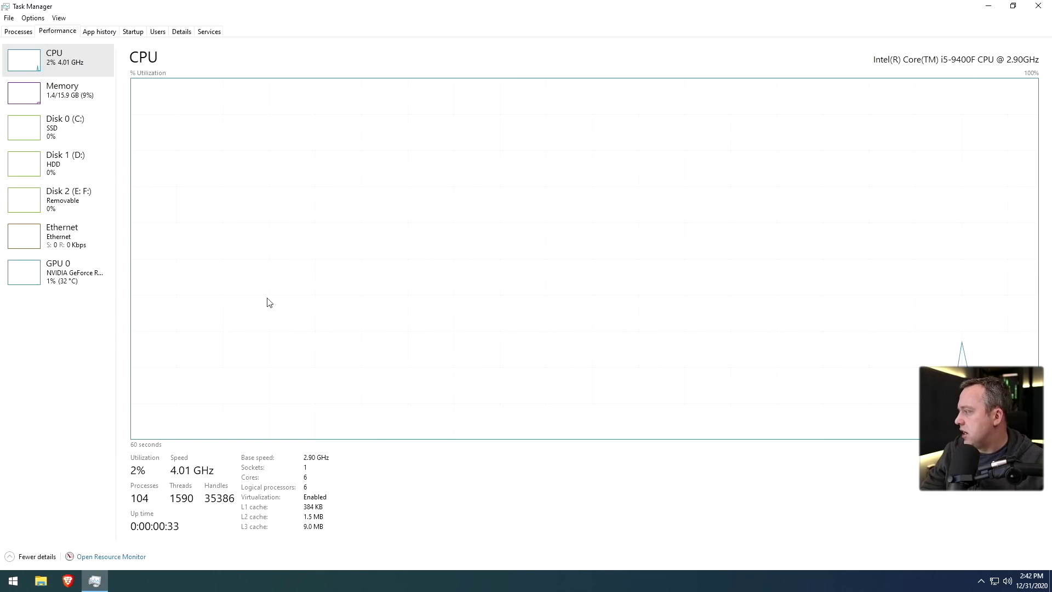
{"action": "left_click", "coordinate": [1039, 8]}
{"action": "right_click", "coordinate": [12, 580]}
Run control userpasswords2 and open Local Users and Groups to the Users list
{"action": "left_click", "coordinate": [44, 518]}
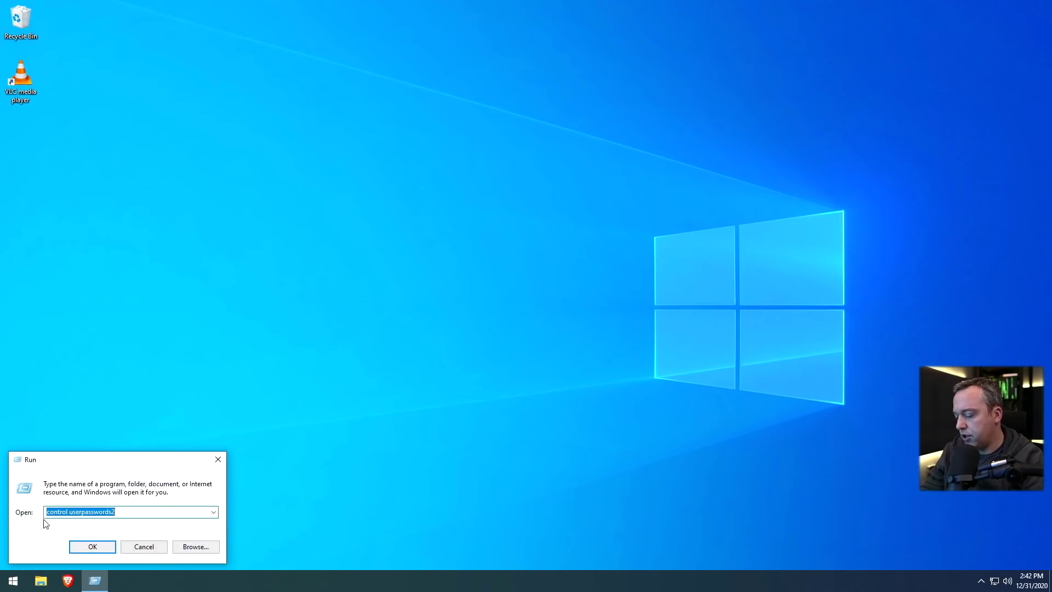
{"action": "key", "text": "Return"}
{"action": "left_click", "coordinate": [479, 353]}
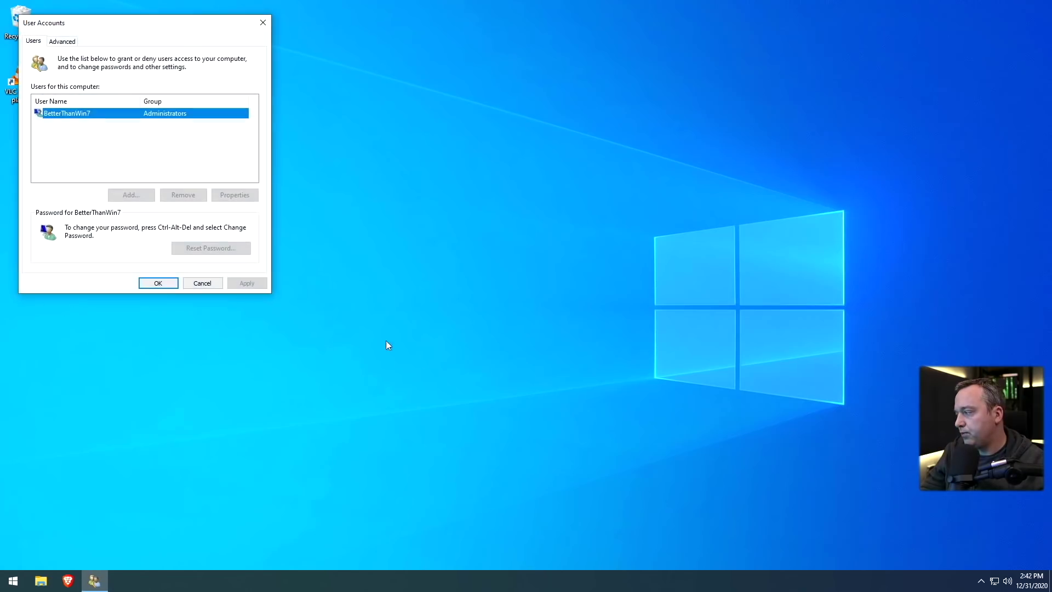
{"action": "left_click", "coordinate": [63, 41]}
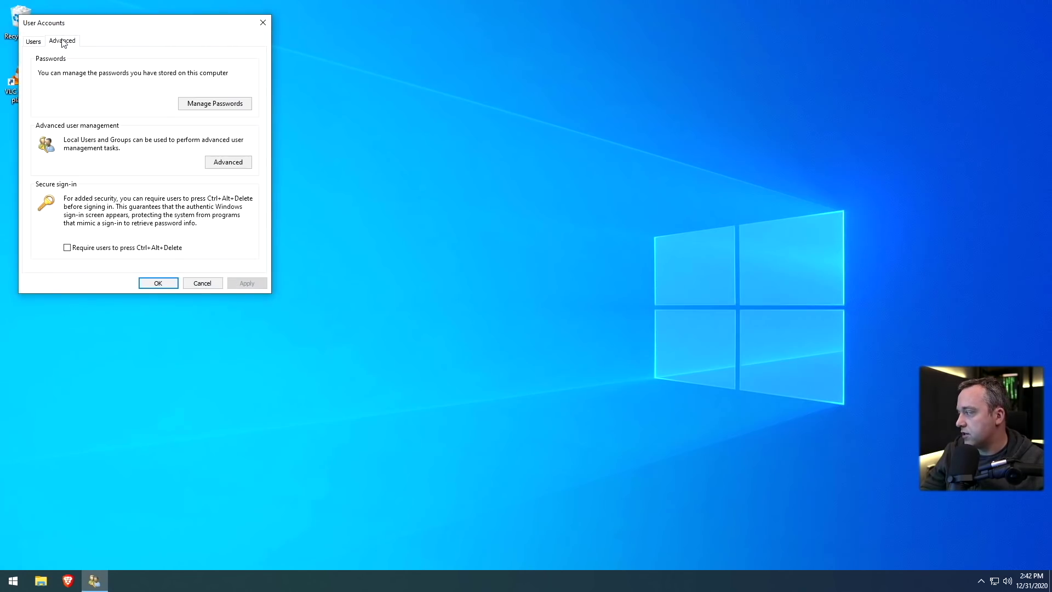
{"action": "left_click", "coordinate": [236, 167]}
{"action": "left_click", "coordinate": [224, 164]}
{"action": "left_click", "coordinate": [133, 159]}
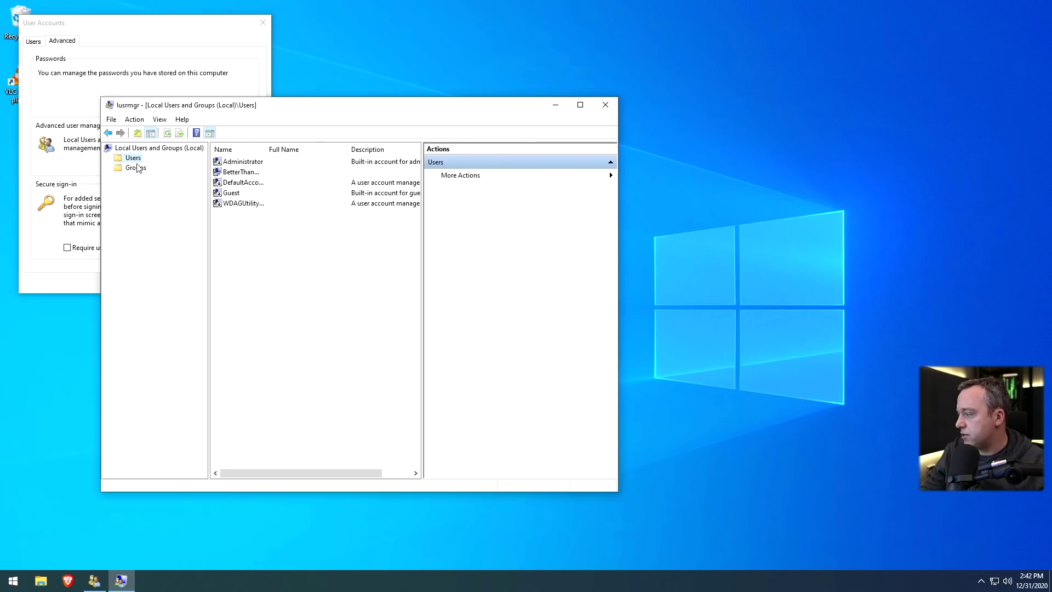
{"action": "left_click", "coordinate": [238, 172]}
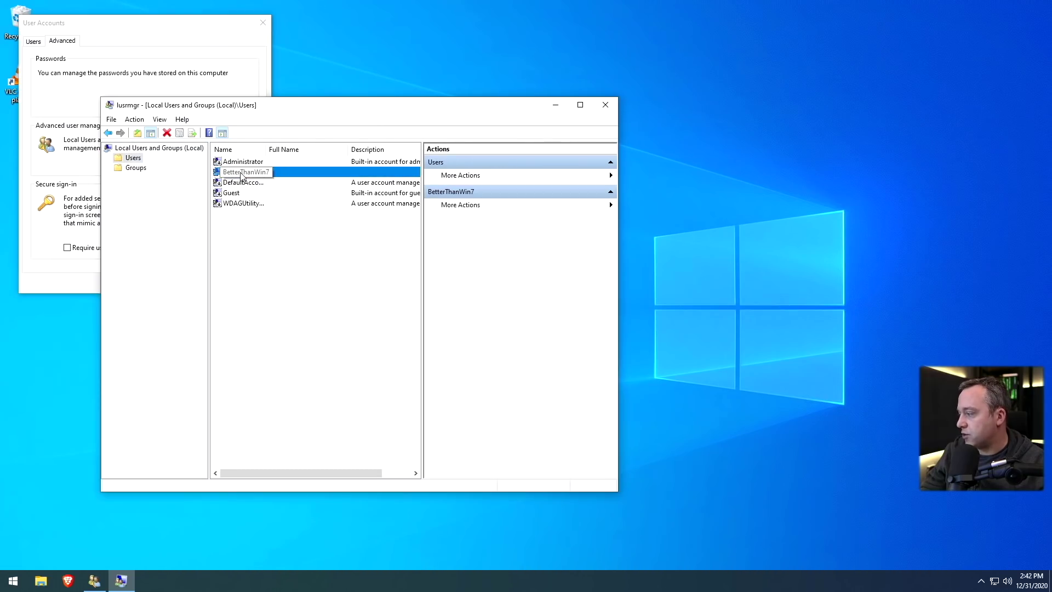
Create a new local user 'Admin' with full name and description 'admin' and a password
{"action": "right_click", "coordinate": [243, 213]}
{"action": "left_click", "coordinate": [277, 219]}
{"action": "type", "text": "Admin"}
{"action": "key", "text": "Tab"}
{"action": "type", "text": "admin"}
{"action": "key", "text": "Tab"}
{"action": "type", "text": "admin"}
{"action": "key", "text": "Tab"}
{"action": "type", "text": "admin"}
{"action": "key", "text": "Tab"}
{"action": "type", "text": "admin"}
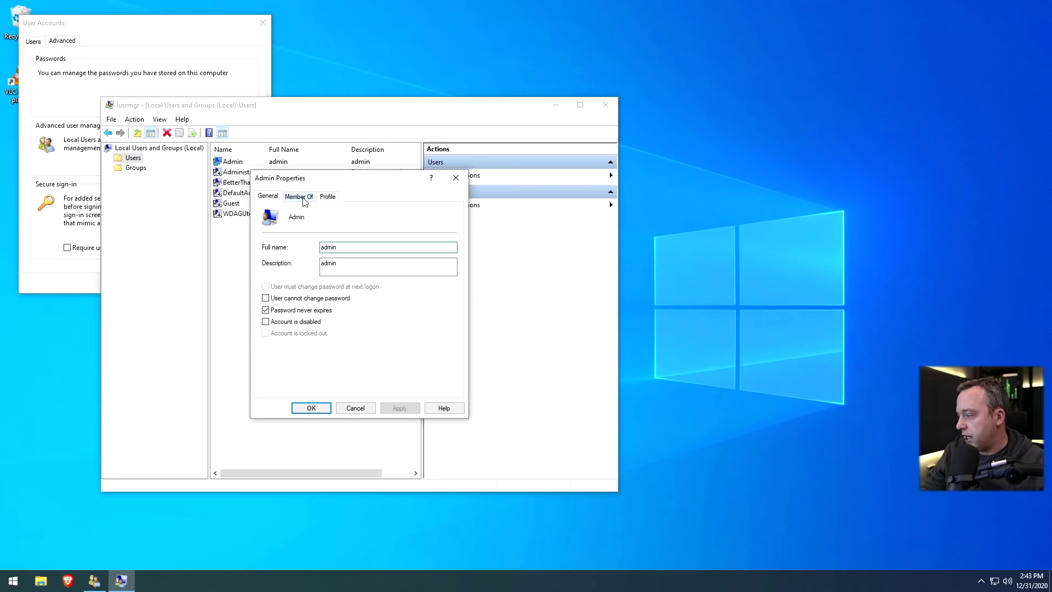
Add the Admin account to the Administrators group
{"action": "left_click", "coordinate": [304, 198]}
{"action": "left_click", "coordinate": [282, 383]}
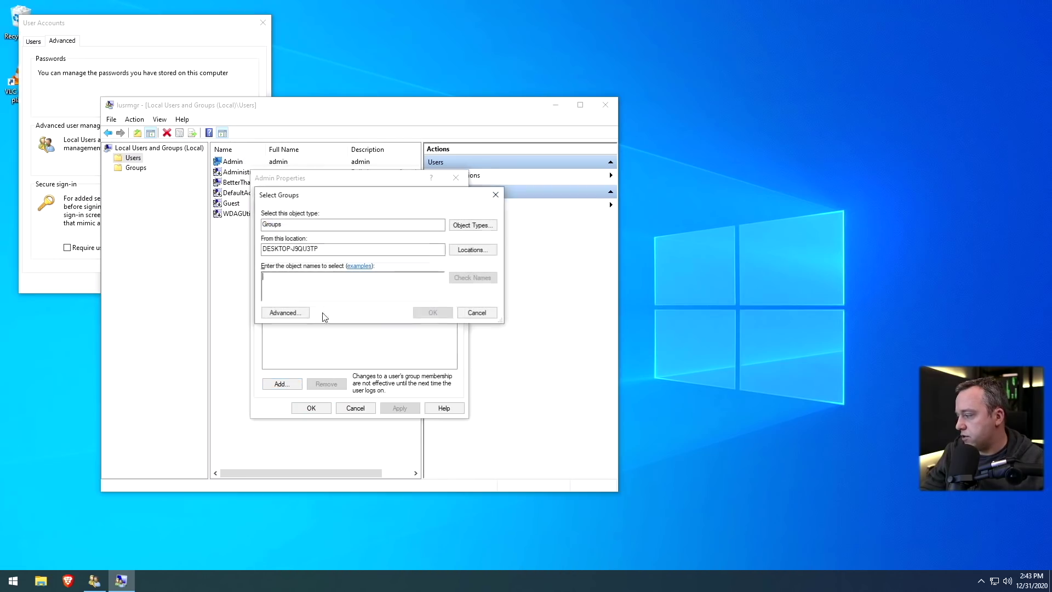
{"action": "type", "text": "Admn"}
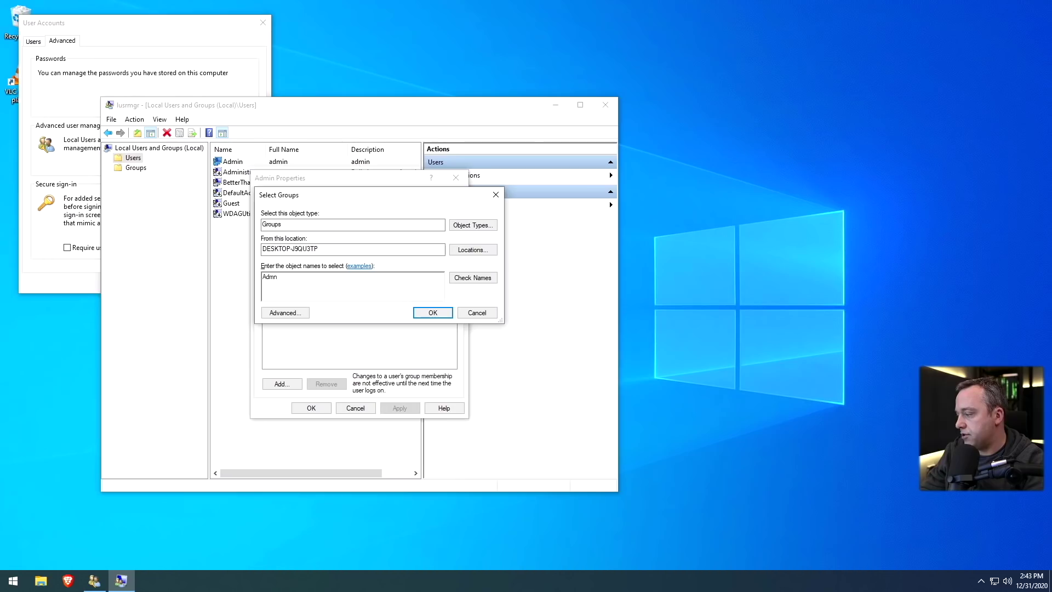
{"action": "left_click", "coordinate": [433, 312]}
{"action": "left_click", "coordinate": [400, 408]}
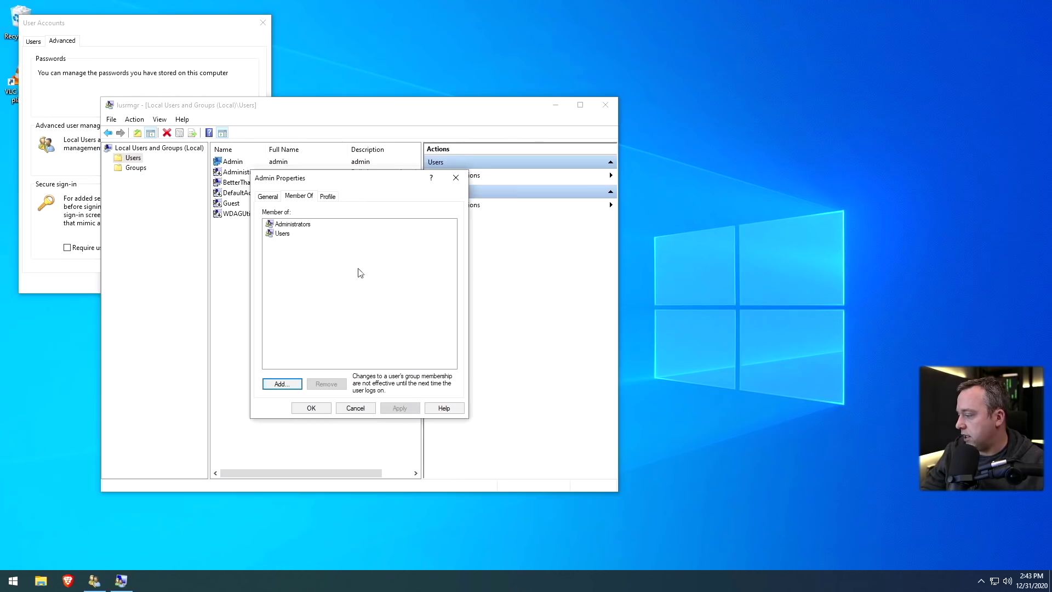
{"action": "left_click", "coordinate": [268, 196]}
{"action": "left_click", "coordinate": [309, 407]}
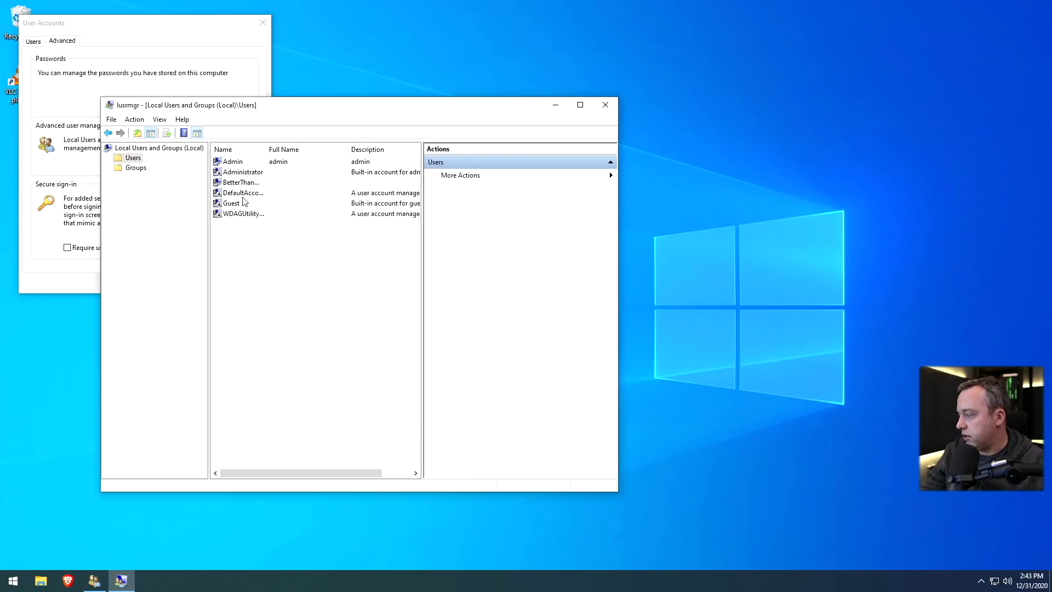
Add the original account to Users and remove its Administrators membership
{"action": "double_click", "coordinate": [238, 182]}
{"action": "left_click", "coordinate": [298, 196]}
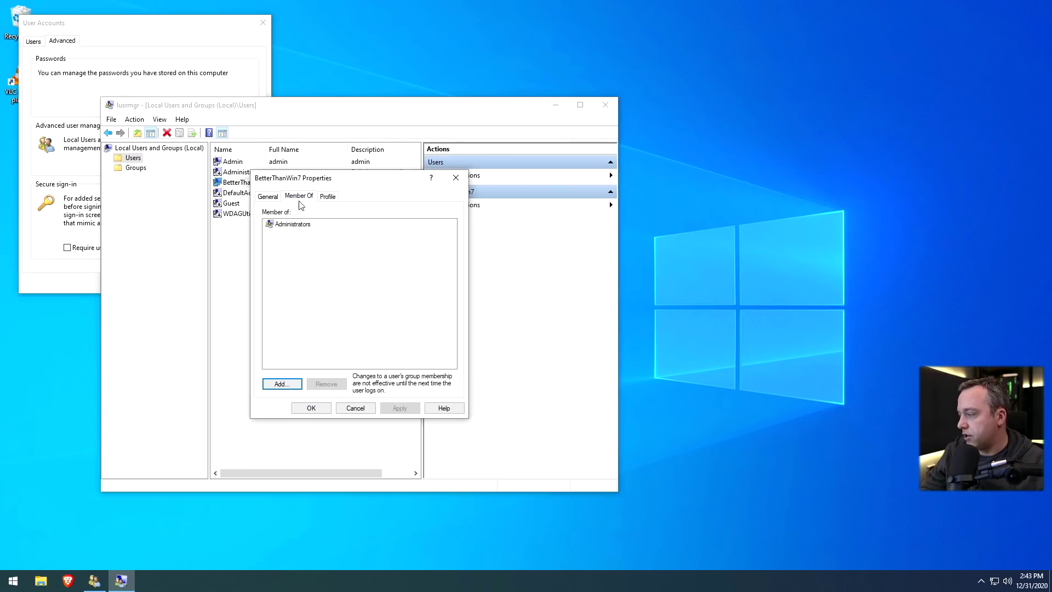
{"action": "left_click", "coordinate": [291, 226]}
{"action": "left_click", "coordinate": [281, 383]}
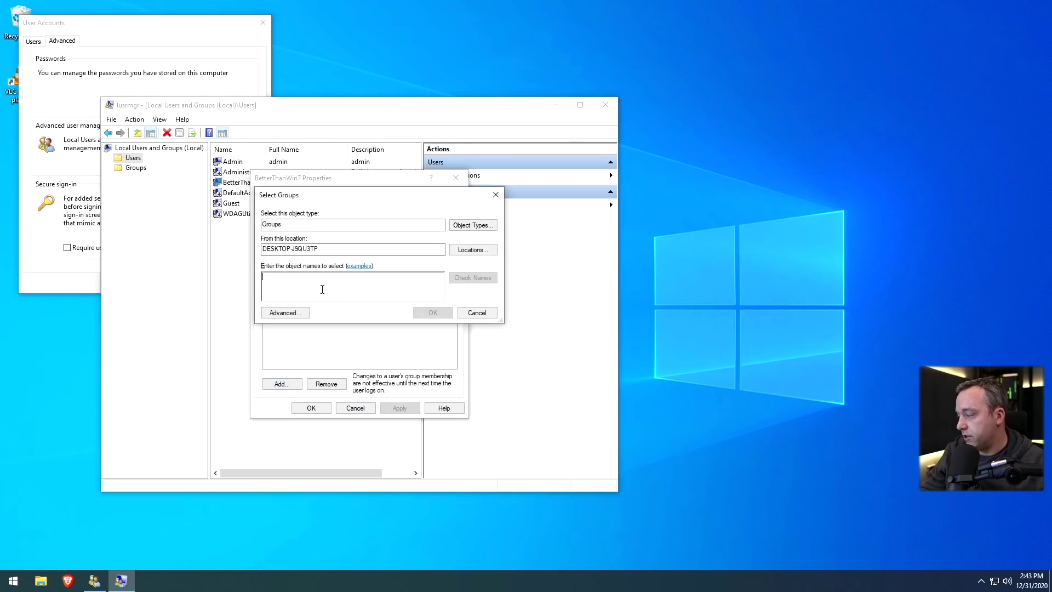
{"action": "type", "text": "Users"}
{"action": "key", "text": "Return"}
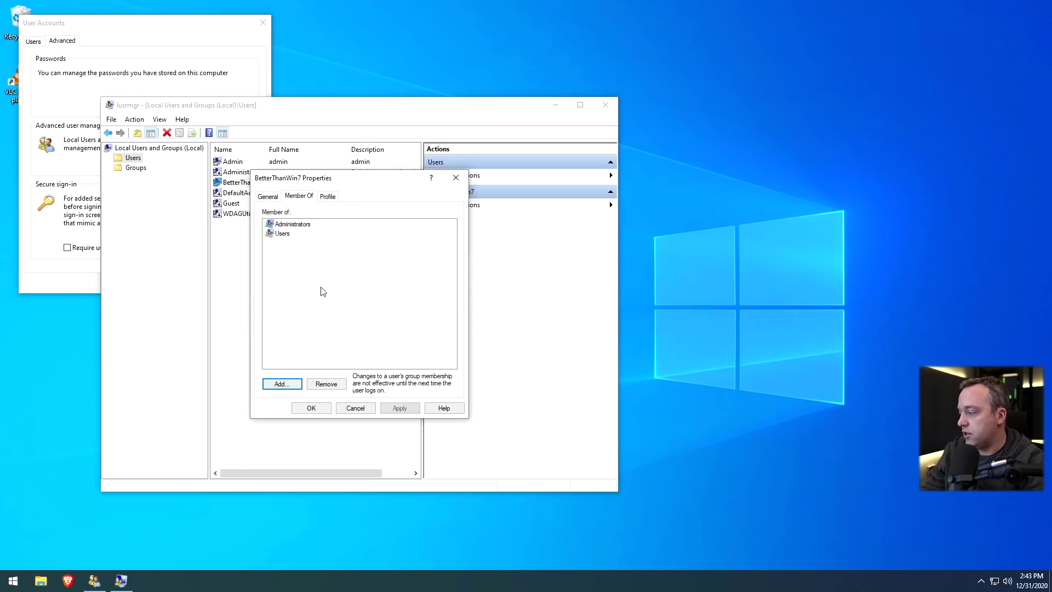
{"action": "left_click", "coordinate": [326, 384]}
{"action": "left_click", "coordinate": [399, 408]}
{"action": "left_click", "coordinate": [311, 408]}
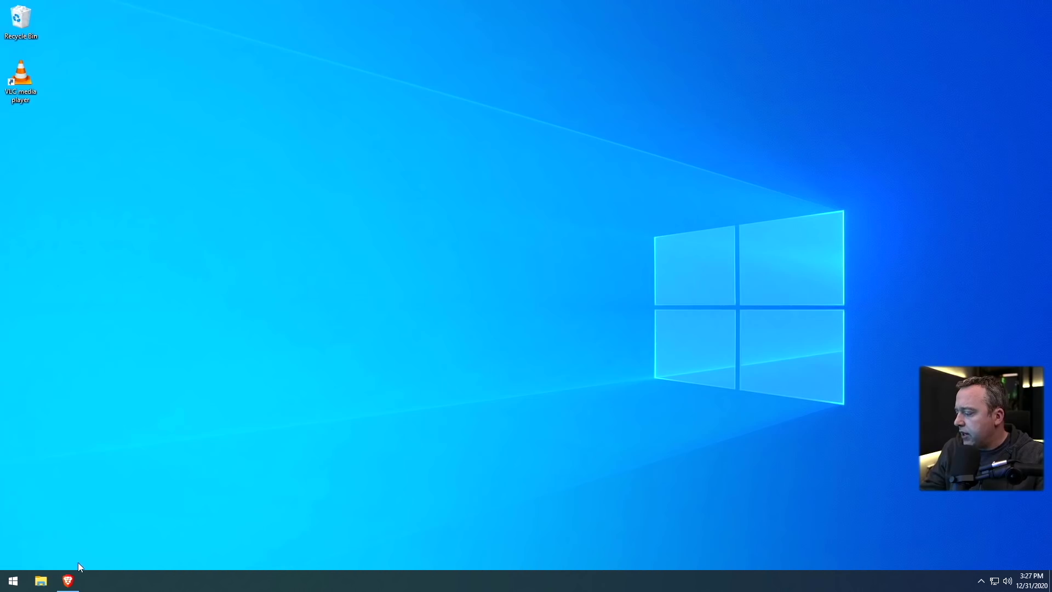
Bring up the Brave taskbar thumbnail showing the GitHub page
{"action": "mouse_move", "coordinate": [68, 582]}
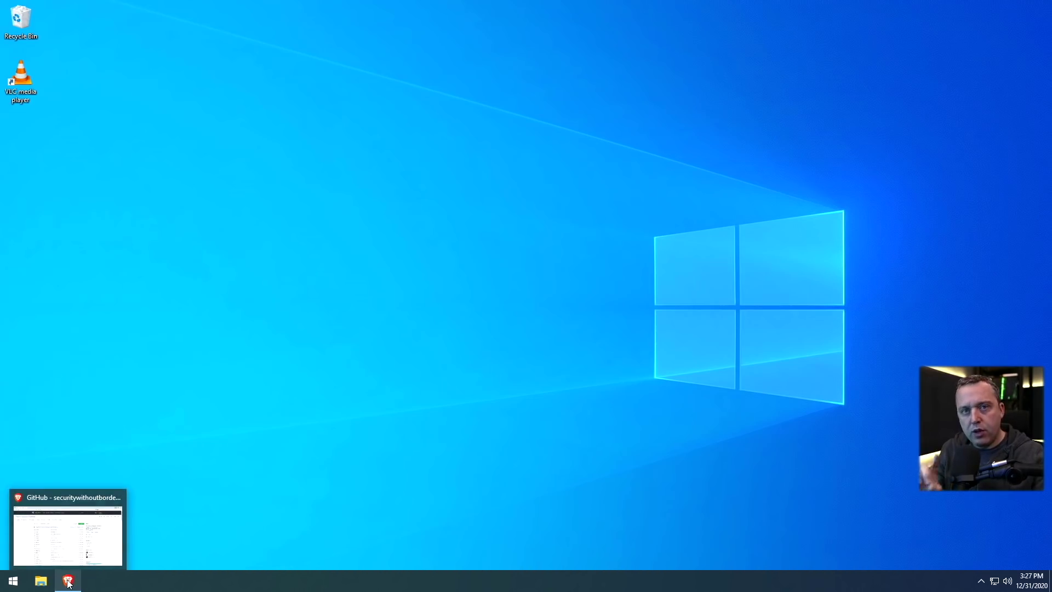
Download hardentools.exe v2.0 from the GitHub Releases page to Downloads and run it
{"action": "left_click", "coordinate": [71, 584]}
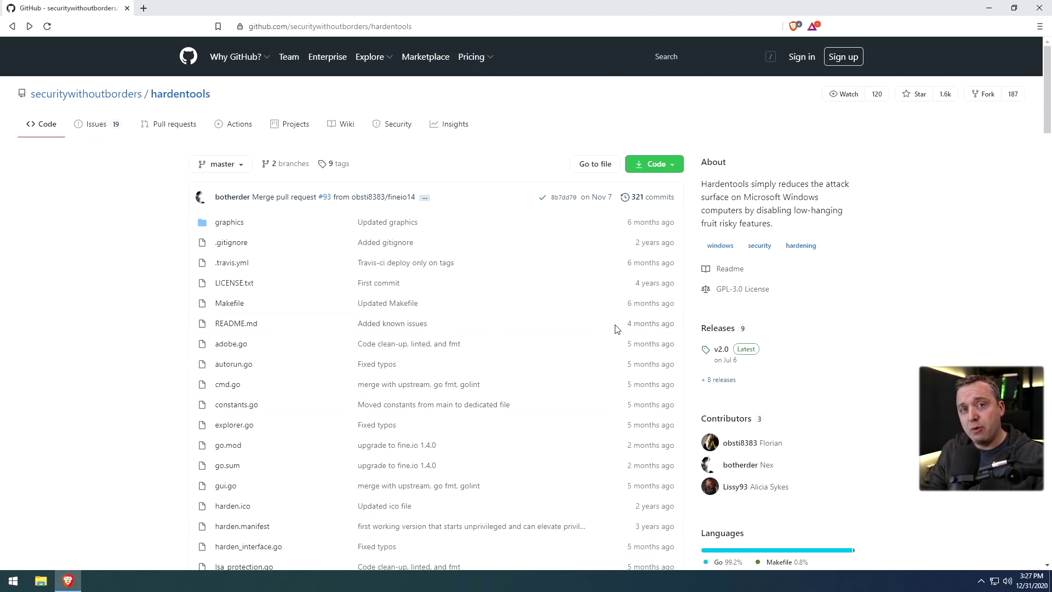
{"action": "left_click", "coordinate": [713, 329]}
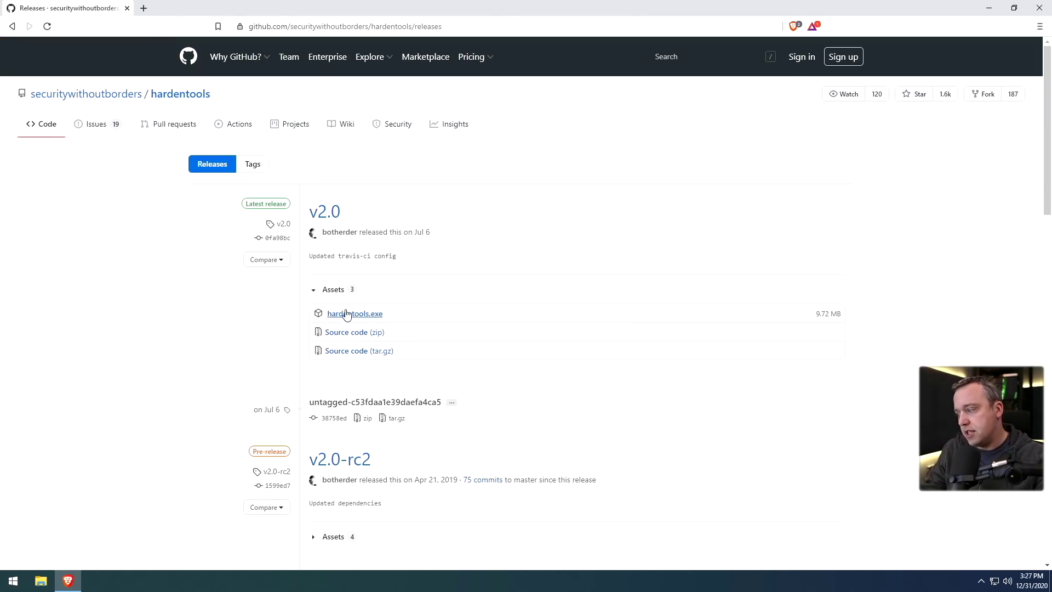
{"action": "left_click", "coordinate": [339, 313]}
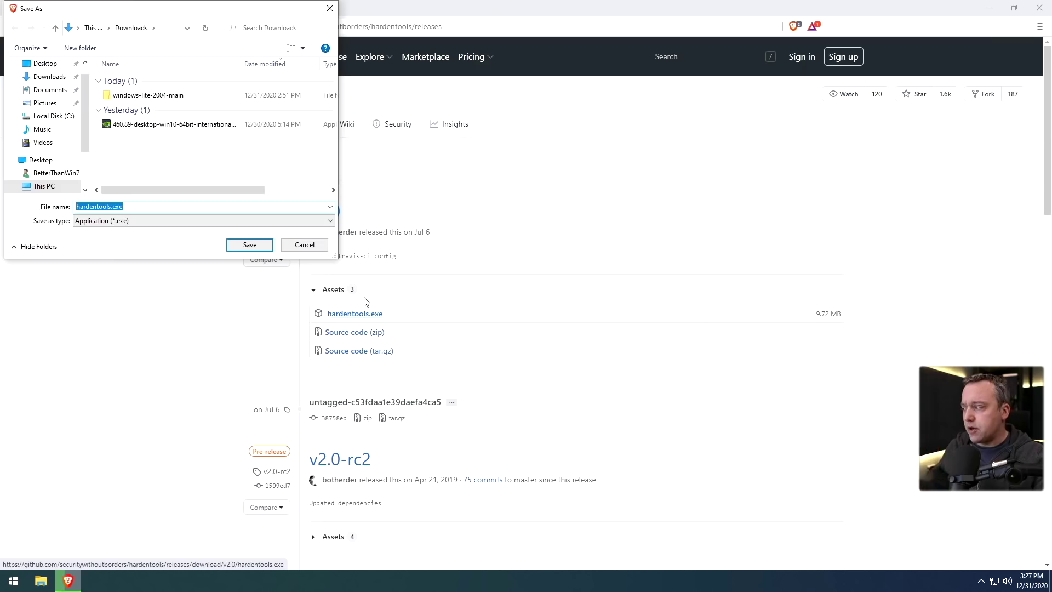
{"action": "left_click", "coordinate": [252, 244]}
{"action": "left_click", "coordinate": [41, 540]}
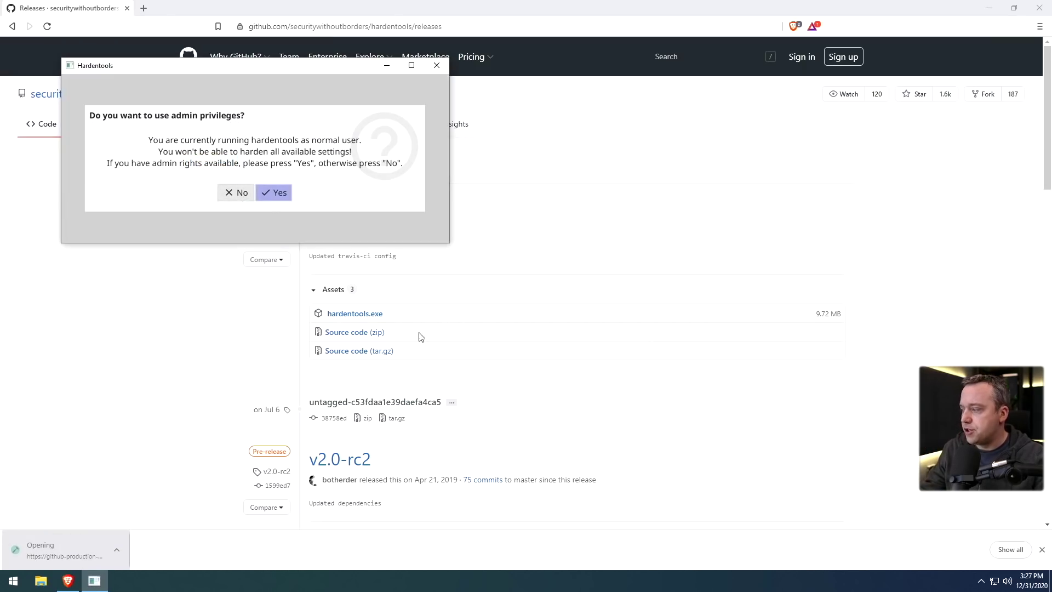
Run Hardentools as admin, harden everything except PowerShell, dismiss the ASR error, and close it
{"action": "left_click", "coordinate": [278, 192]}
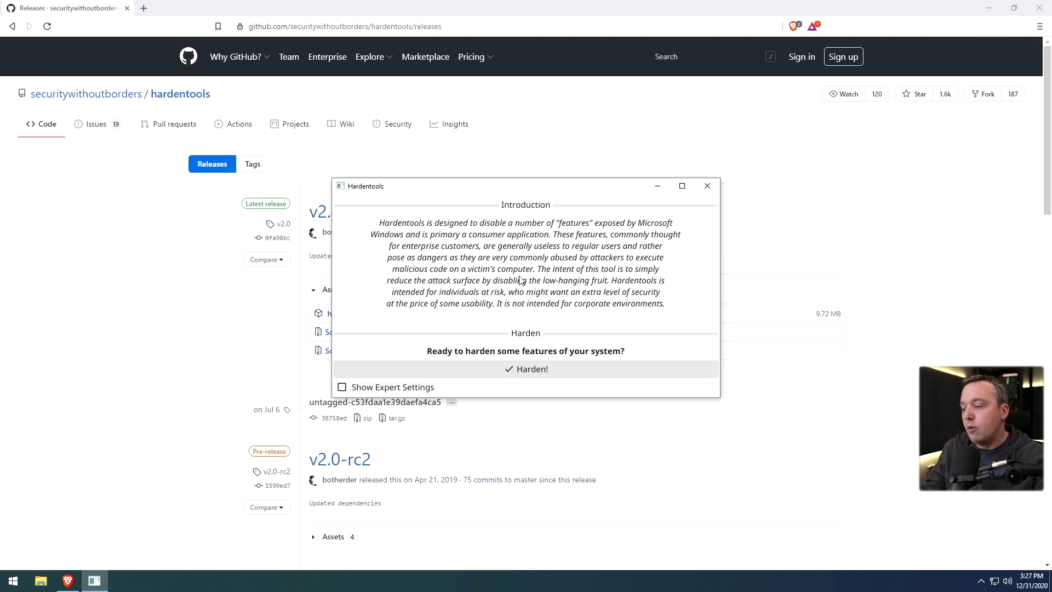
{"action": "left_click", "coordinate": [382, 390]}
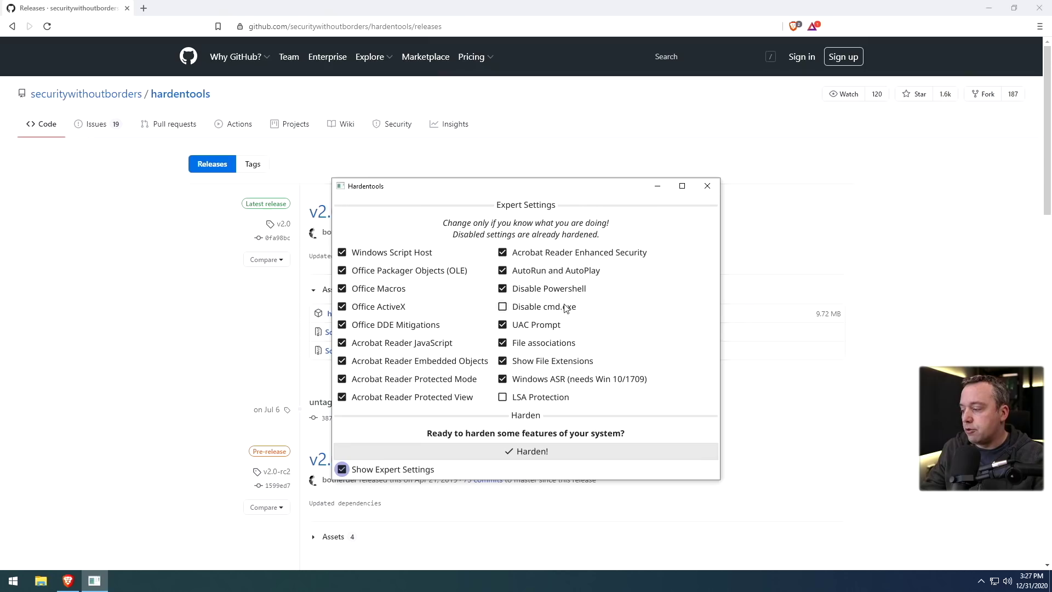
{"action": "left_click", "coordinate": [508, 291]}
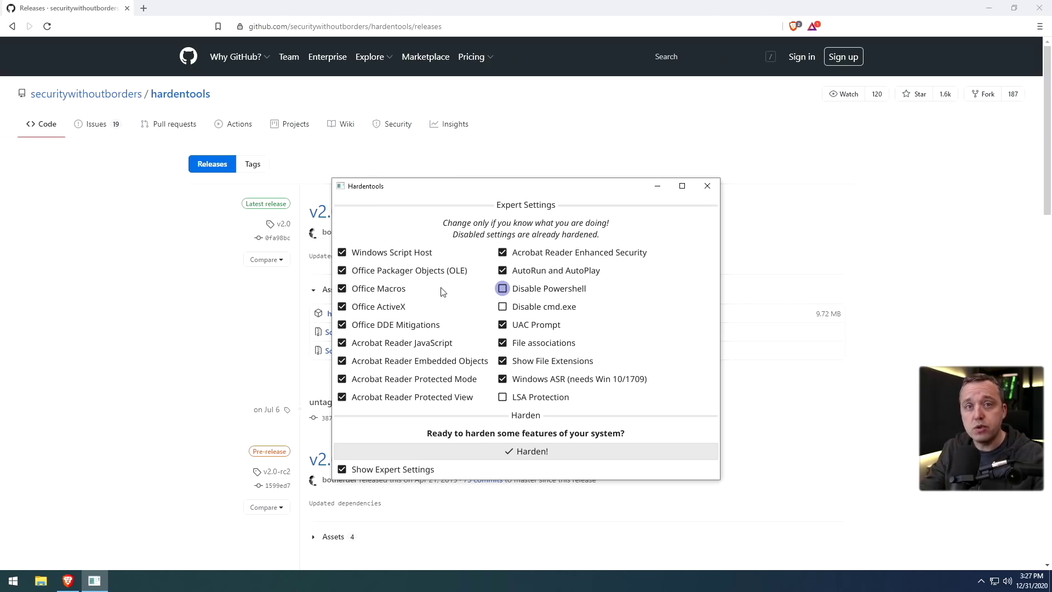
{"action": "left_click", "coordinate": [506, 458]}
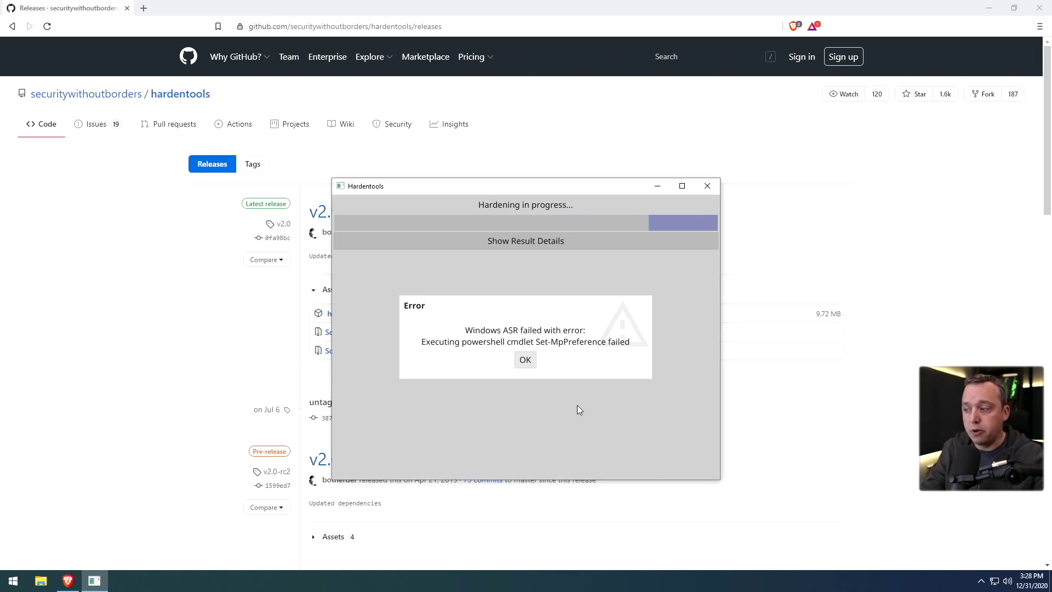
{"action": "left_click", "coordinate": [525, 360]}
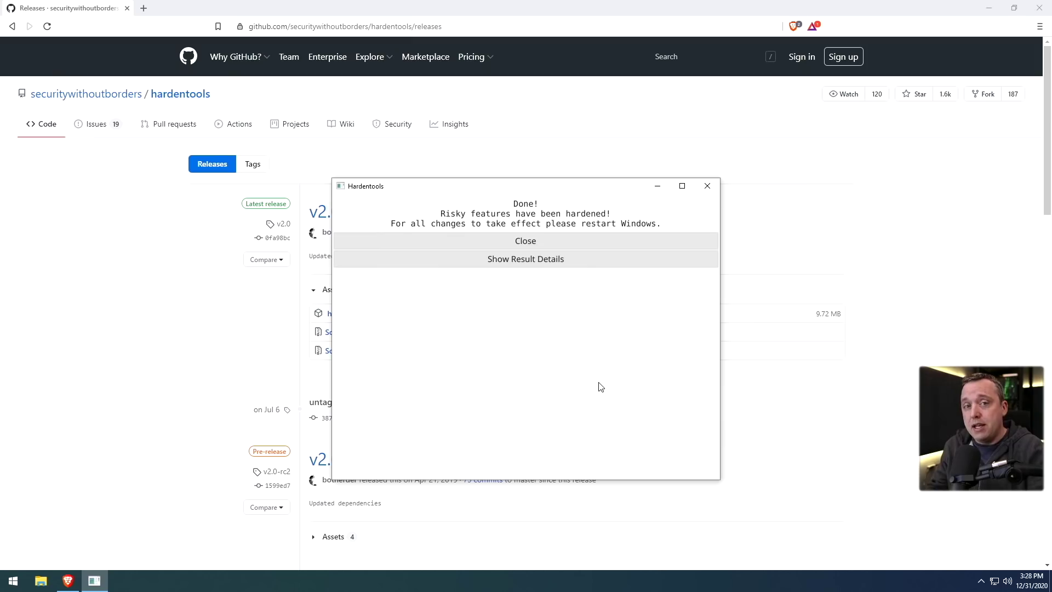
{"action": "left_click", "coordinate": [518, 242]}
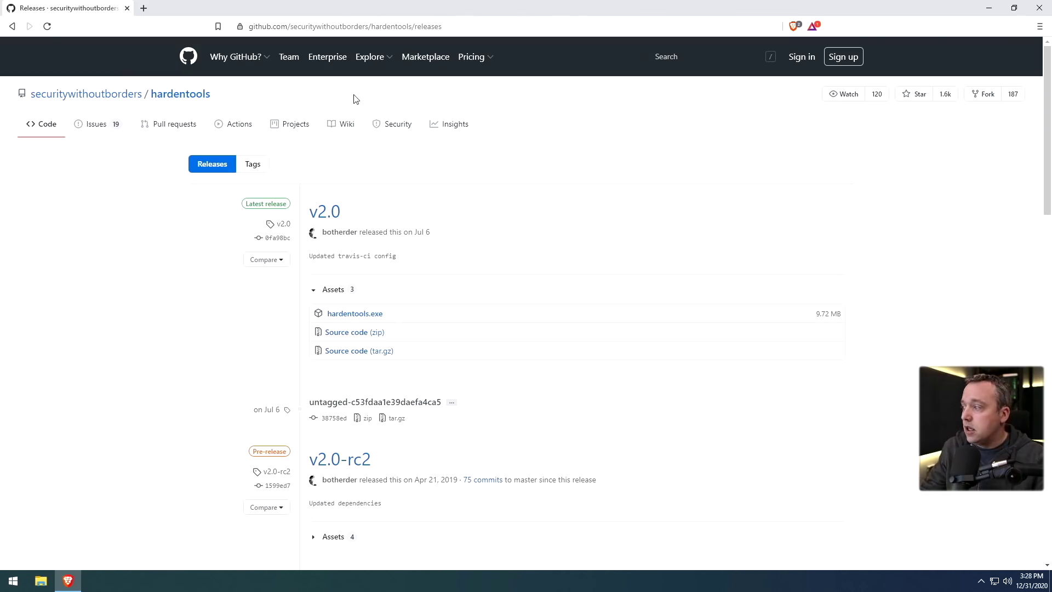
{"action": "left_click", "coordinate": [406, 26]}
Search 'chris', open christitus.com's Windows 10 Optimization Guide, and jump to Running Updates
{"action": "type", "text": "chris"}
{"action": "key", "text": "Return"}
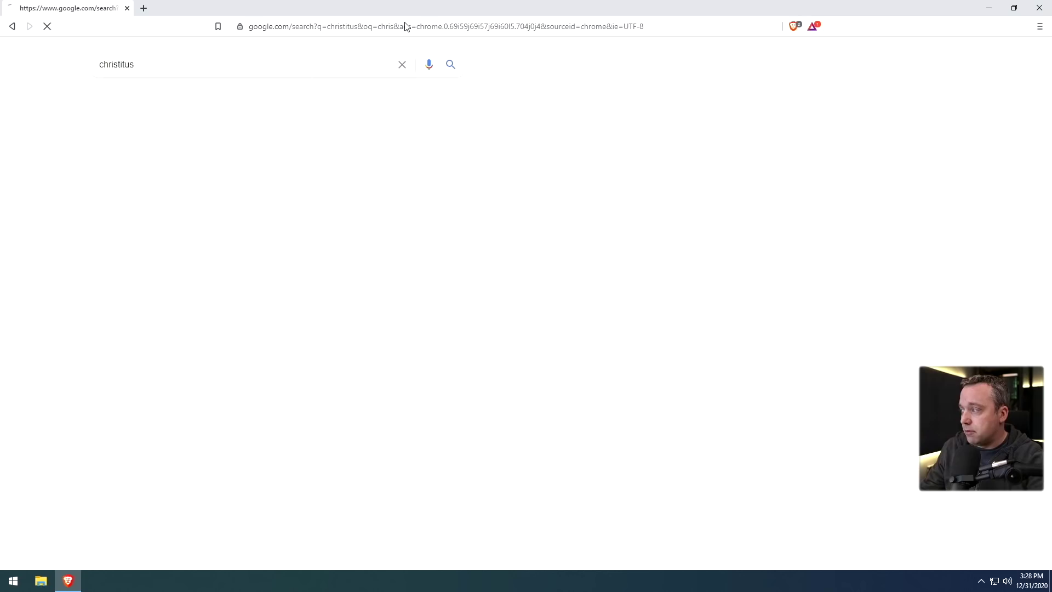
{"action": "left_click", "coordinate": [144, 162]}
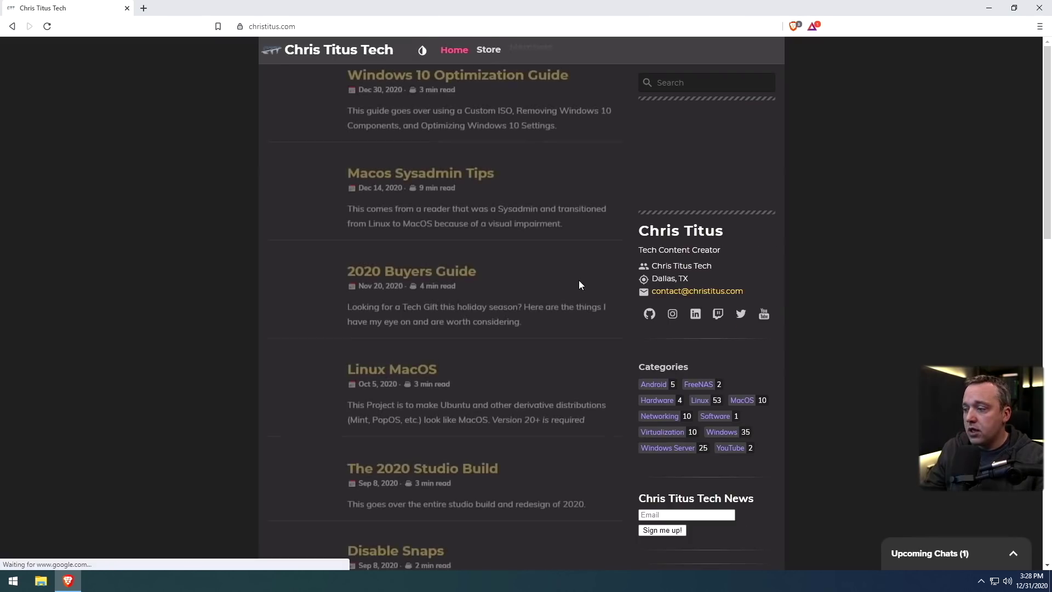
{"action": "left_click", "coordinate": [449, 82]}
{"action": "scroll", "coordinate": [574, 259], "scroll_direction": "down", "scroll_amount": 10}
{"action": "left_click", "coordinate": [685, 177]}
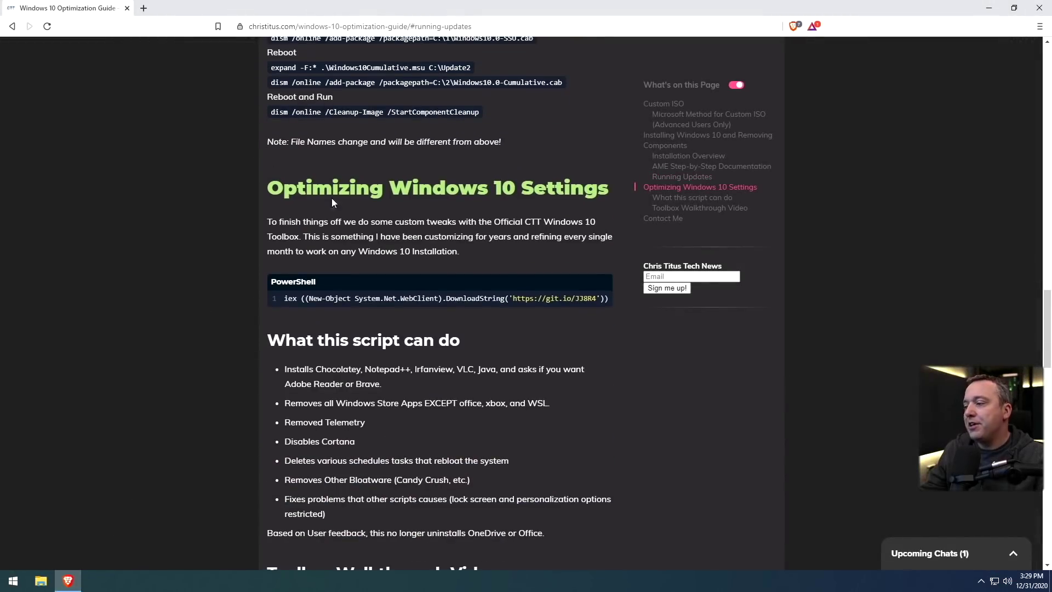
Copy the Toolbox PowerShell command and open Windows PowerShell (Admin)
{"action": "scroll", "coordinate": [332, 202], "scroll_direction": "down", "scroll_amount": 2}
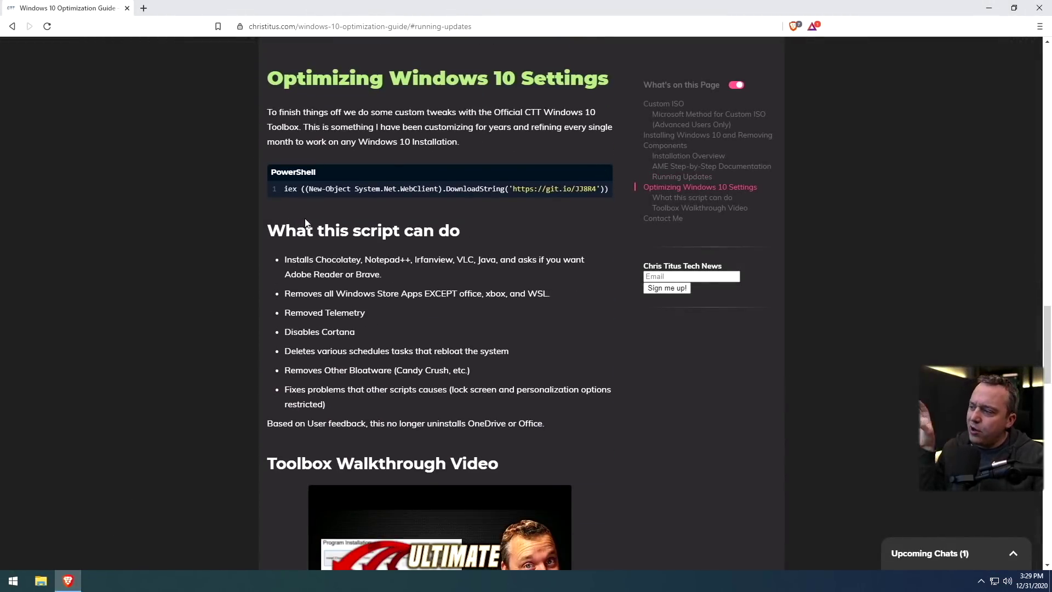
{"action": "left_click", "coordinate": [603, 173]}
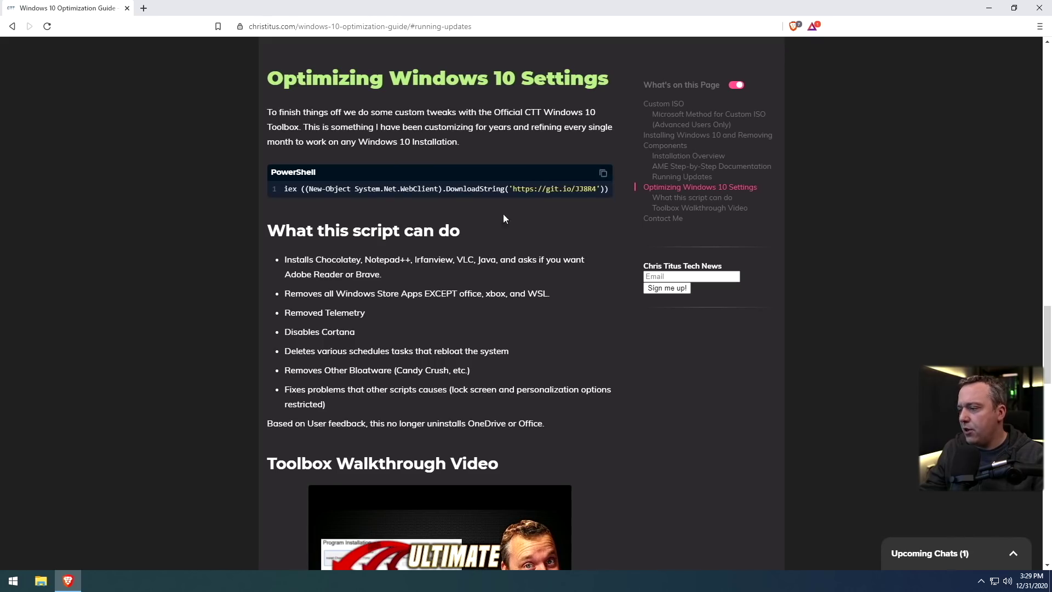
{"action": "right_click", "coordinate": [16, 581]}
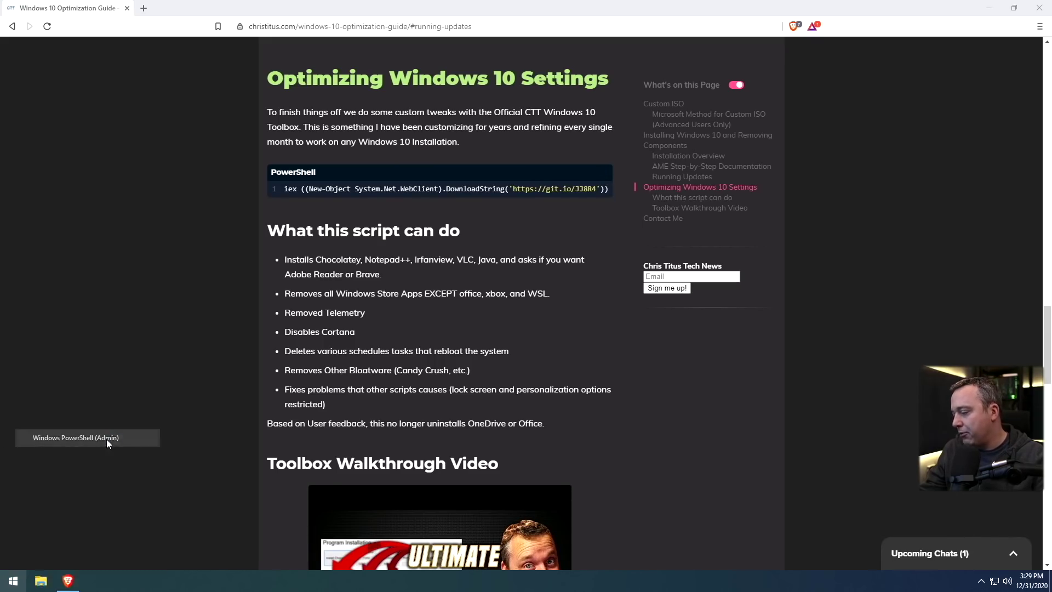
{"action": "left_click", "coordinate": [106, 438]}
{"action": "left_click", "coordinate": [469, 358]}
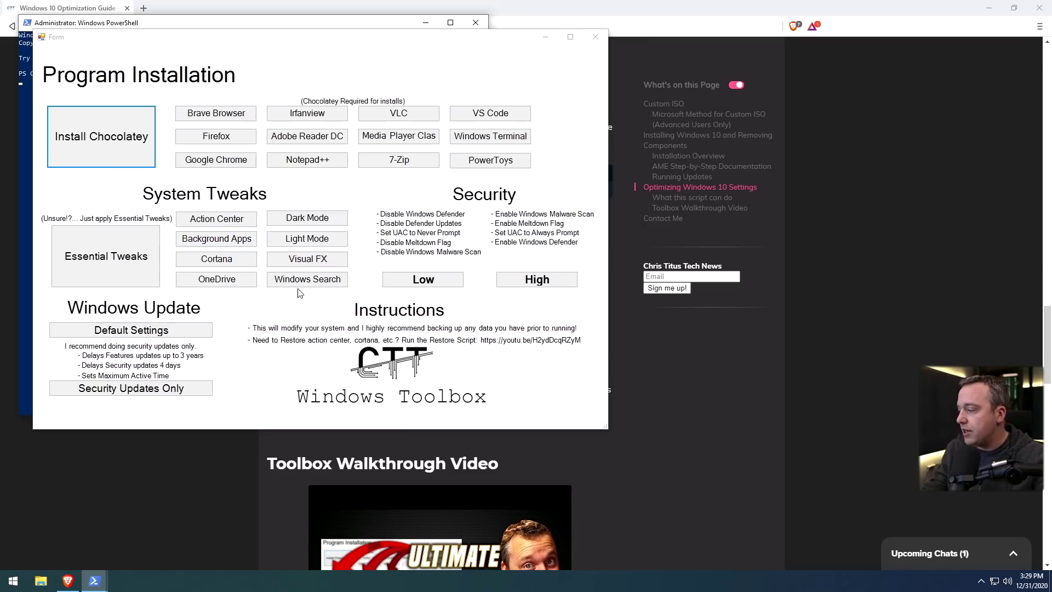
Apply Essential Tweaks, watch the console output, then enable Dark Mode
{"action": "left_click", "coordinate": [143, 262]}
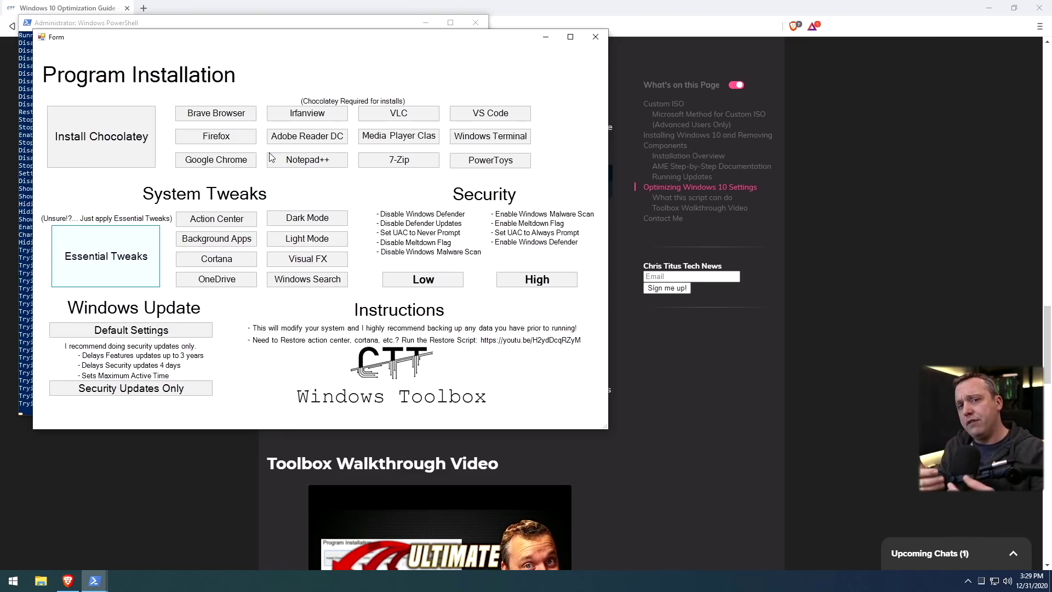
{"action": "left_click_drag", "start_coordinate": [276, 40], "coordinate": [599, 32]}
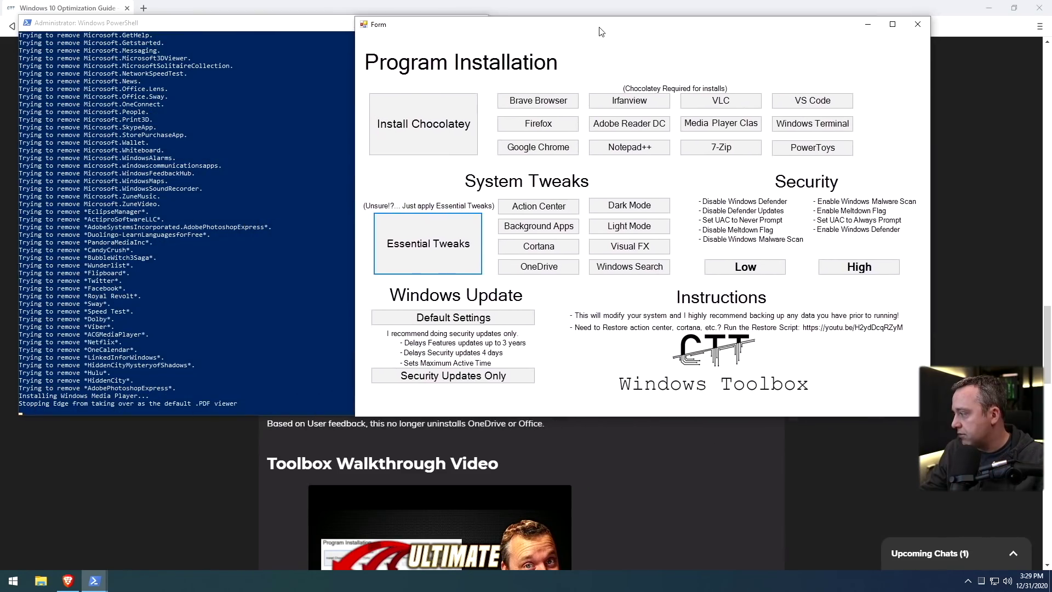
{"action": "scroll", "coordinate": [215, 219], "scroll_direction": "up", "scroll_amount": 13}
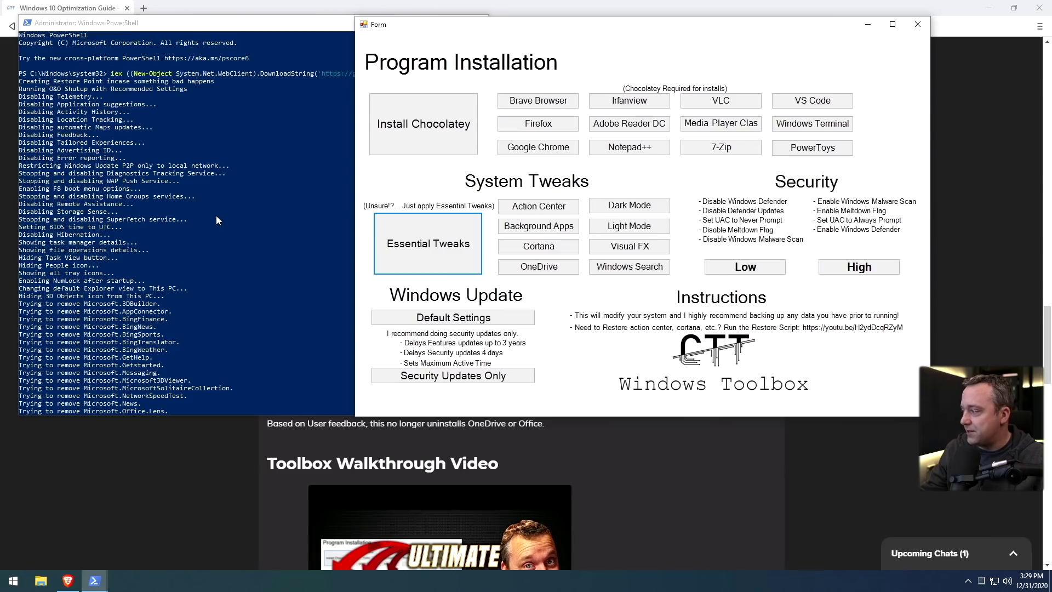
{"action": "scroll", "coordinate": [215, 215], "scroll_direction": "down", "scroll_amount": 4}
{"action": "scroll", "coordinate": [216, 215], "scroll_direction": "down", "scroll_amount": 13}
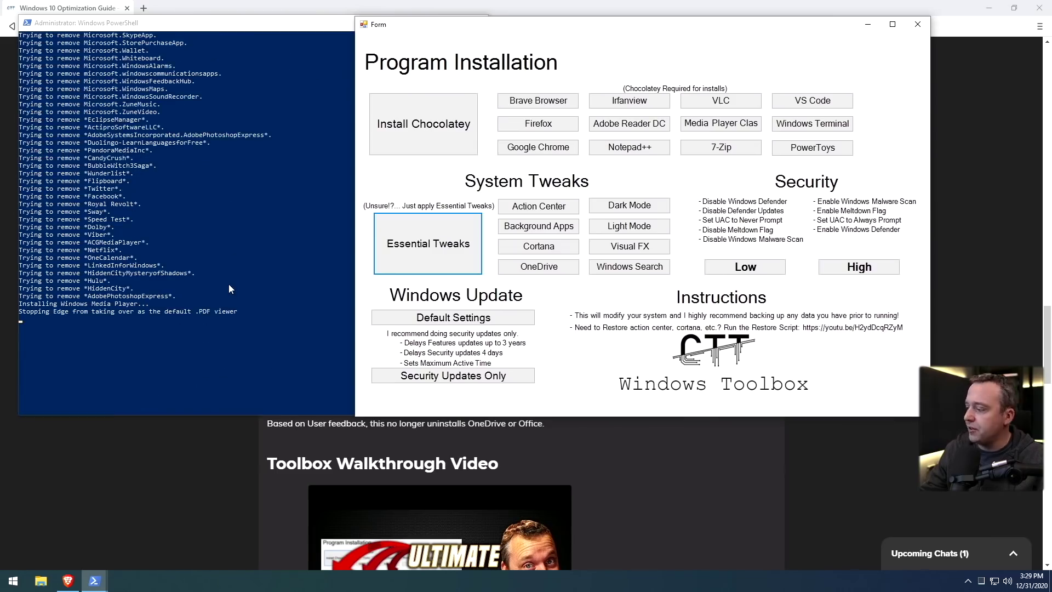
{"action": "left_click", "coordinate": [443, 247]}
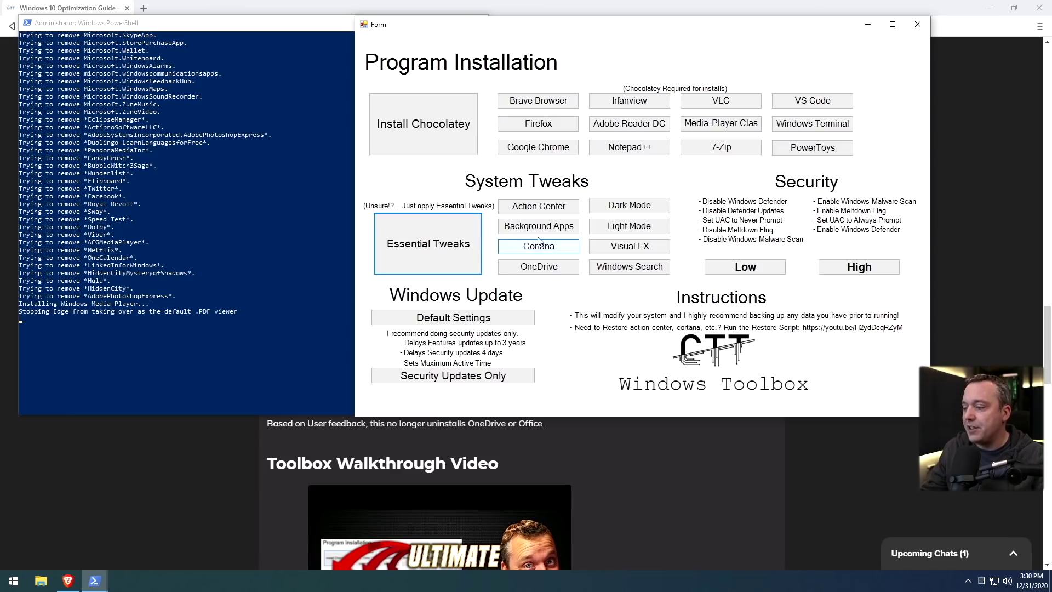
{"action": "left_click", "coordinate": [609, 207]}
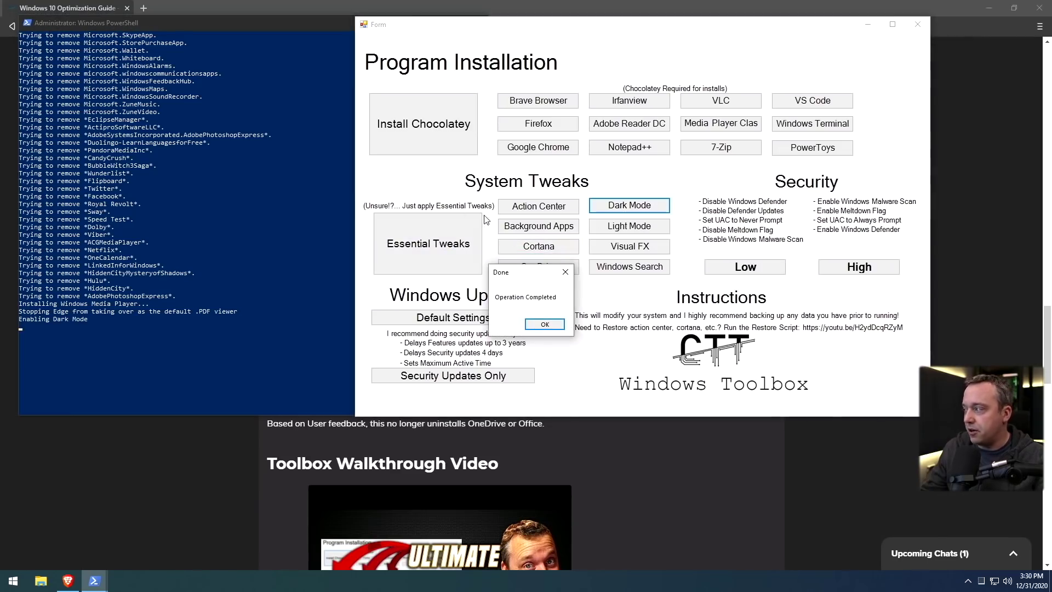
Apply the Visual FX performance tweak and disable Windows and Bing Search
{"action": "left_click", "coordinate": [544, 324]}
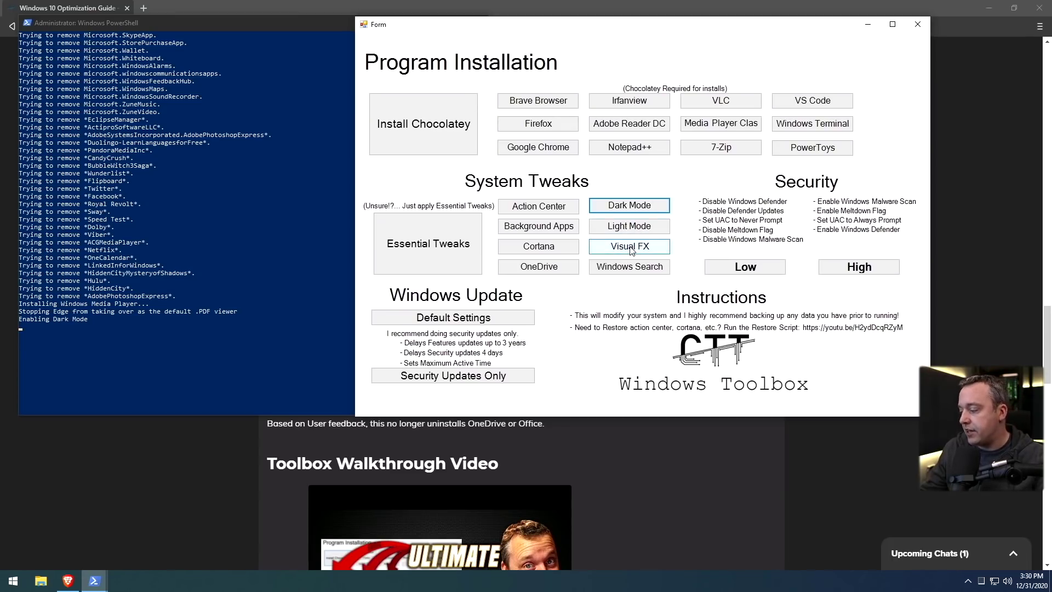
{"action": "left_click", "coordinate": [630, 248]}
{"action": "left_click", "coordinate": [544, 325]}
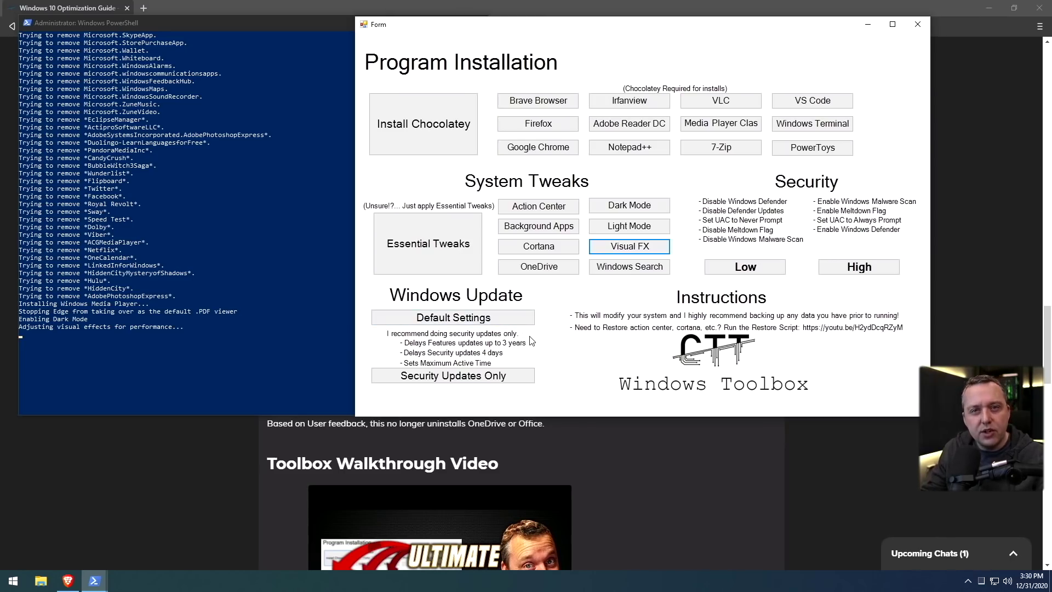
{"action": "left_click", "coordinate": [13, 581]}
{"action": "left_click", "coordinate": [13, 581]}
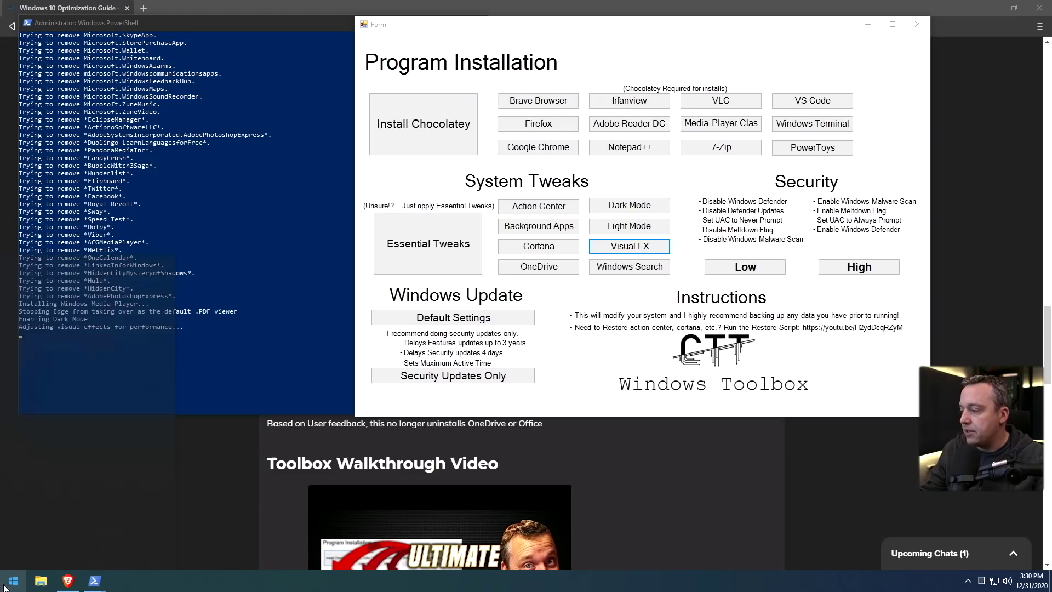
{"action": "left_click", "coordinate": [634, 271]}
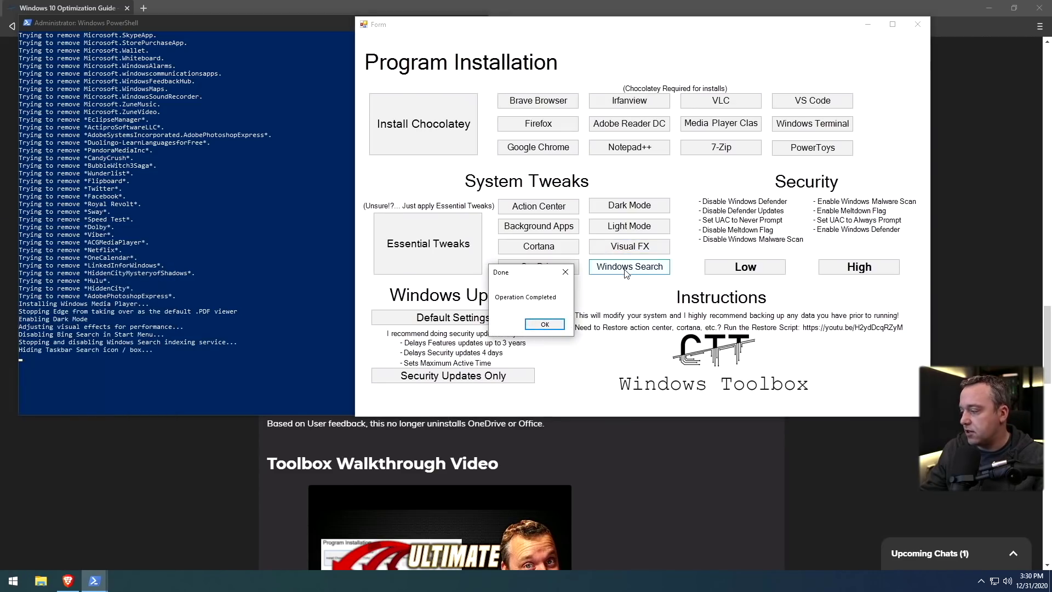
{"action": "left_click", "coordinate": [545, 325]}
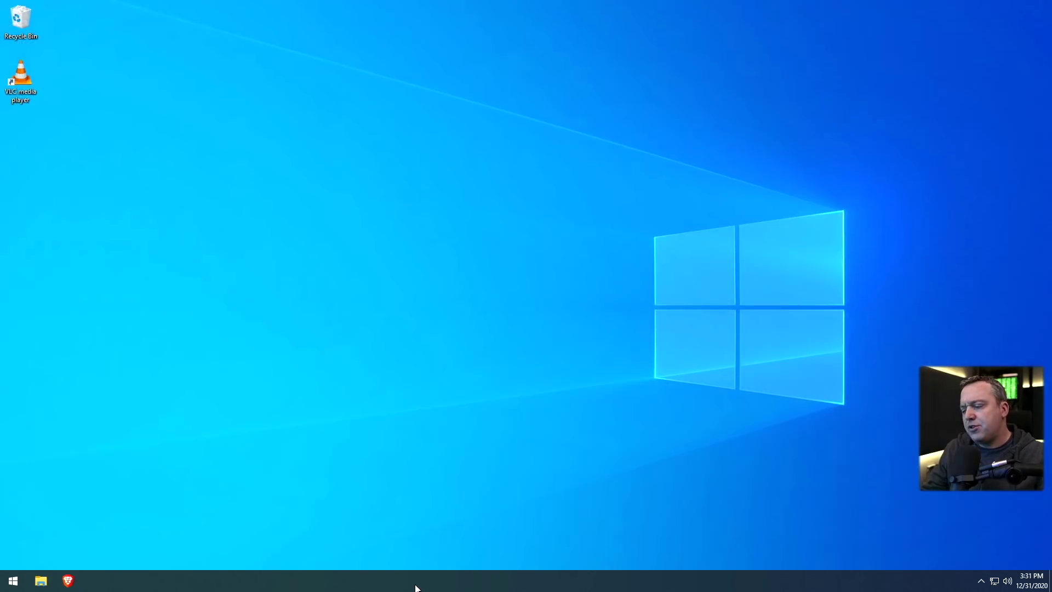
Open Task Manager elevated and check the Performance view showing 106 processes
{"action": "right_click", "coordinate": [418, 584]}
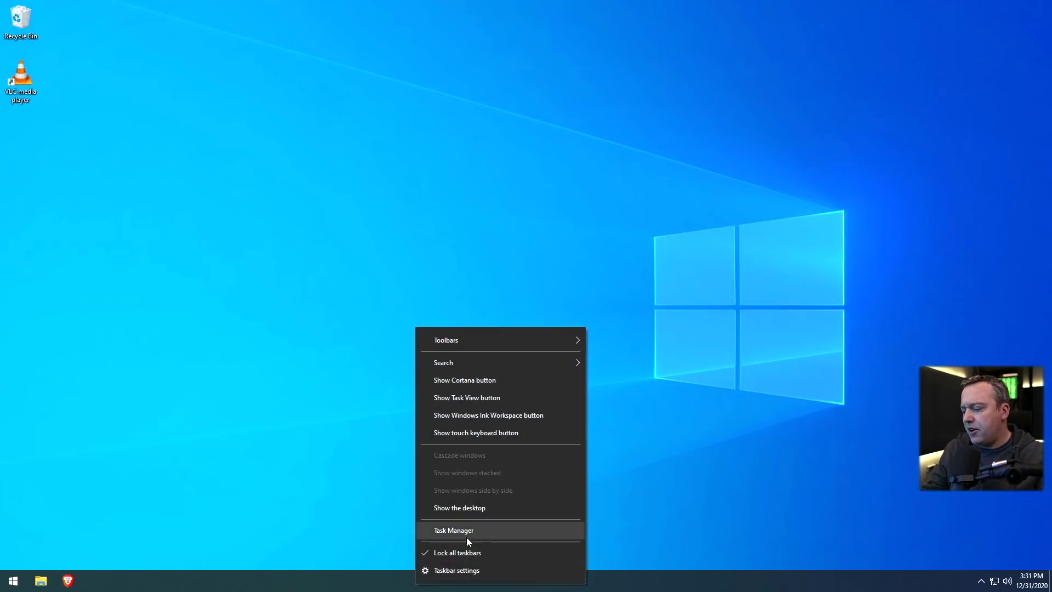
{"action": "left_click", "coordinate": [467, 532]}
{"action": "left_click", "coordinate": [453, 357]}
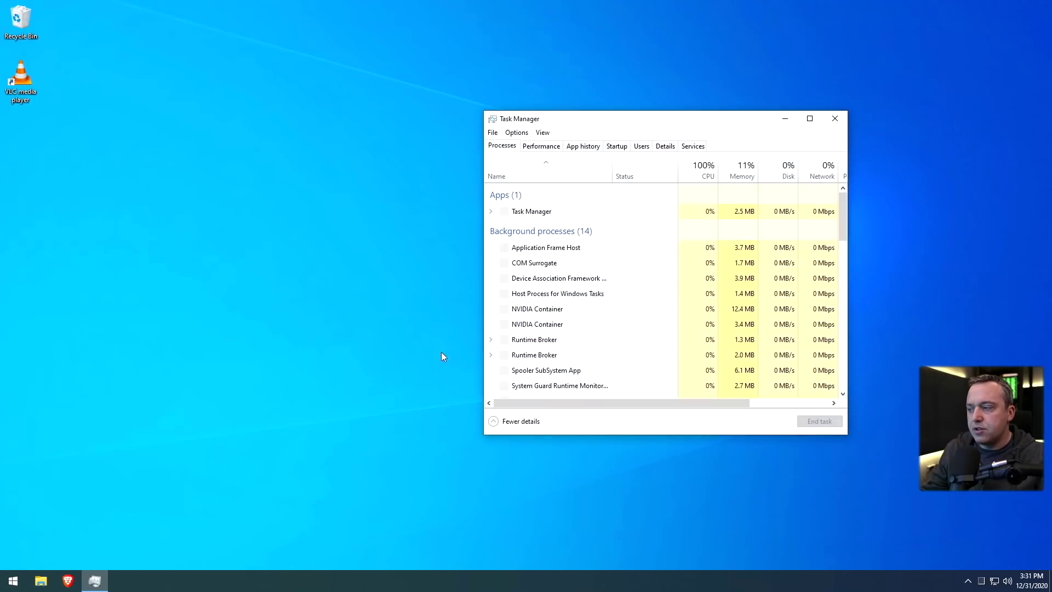
{"action": "left_click", "coordinate": [555, 149]}
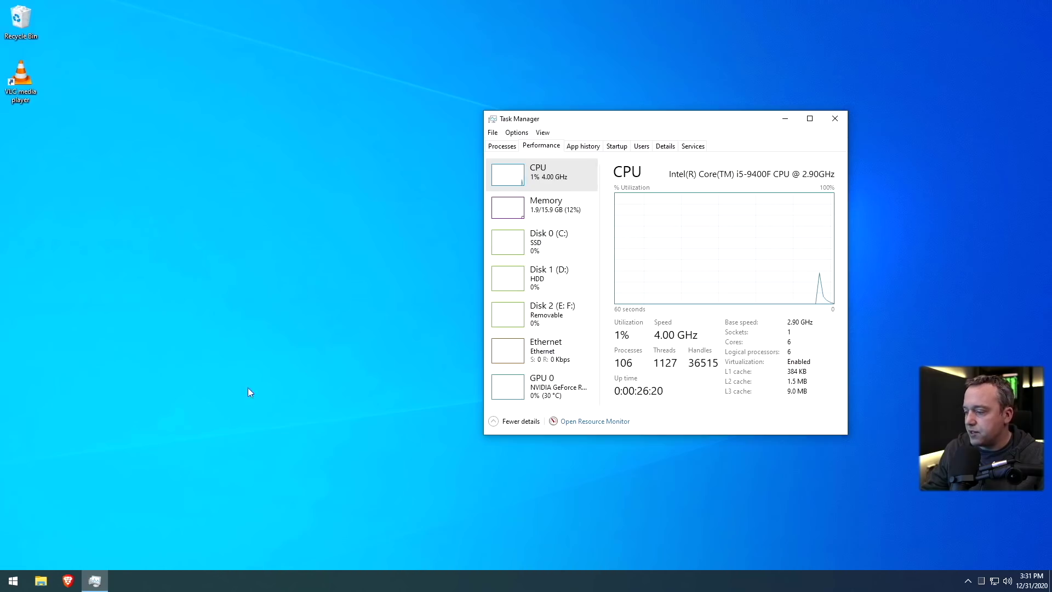
Launch services.msc from the Run box
{"action": "right_click", "coordinate": [13, 580]}
{"action": "left_click", "coordinate": [54, 524]}
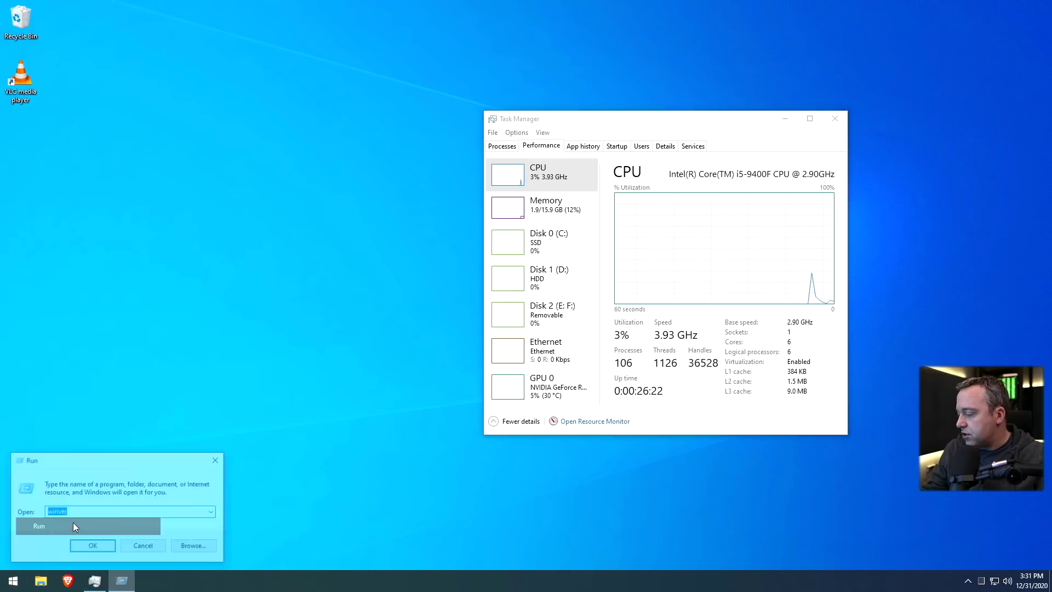
{"action": "type", "text": "serv"}
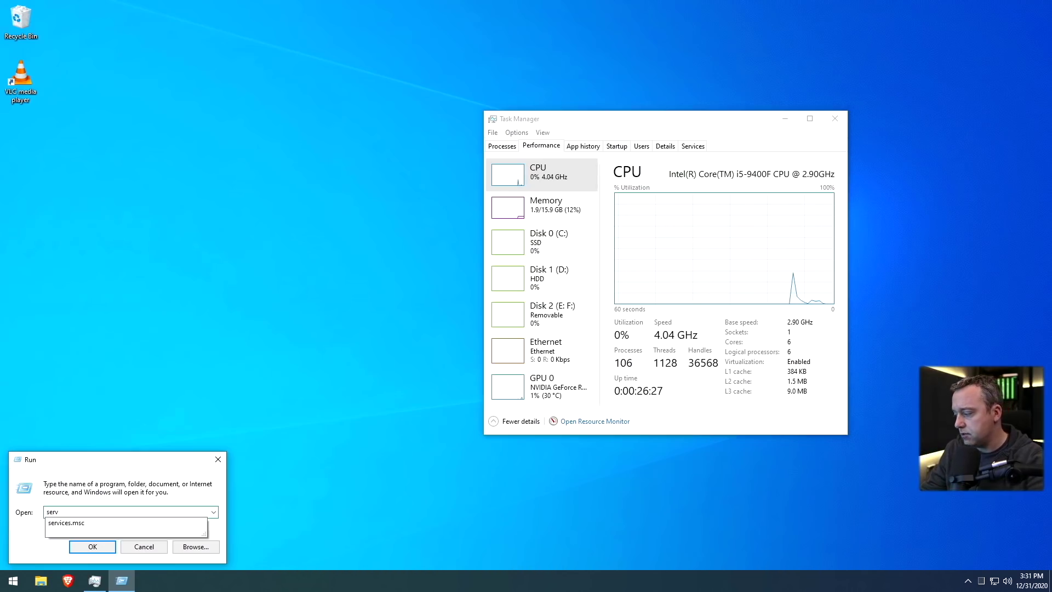
{"action": "key", "text": "Down"}
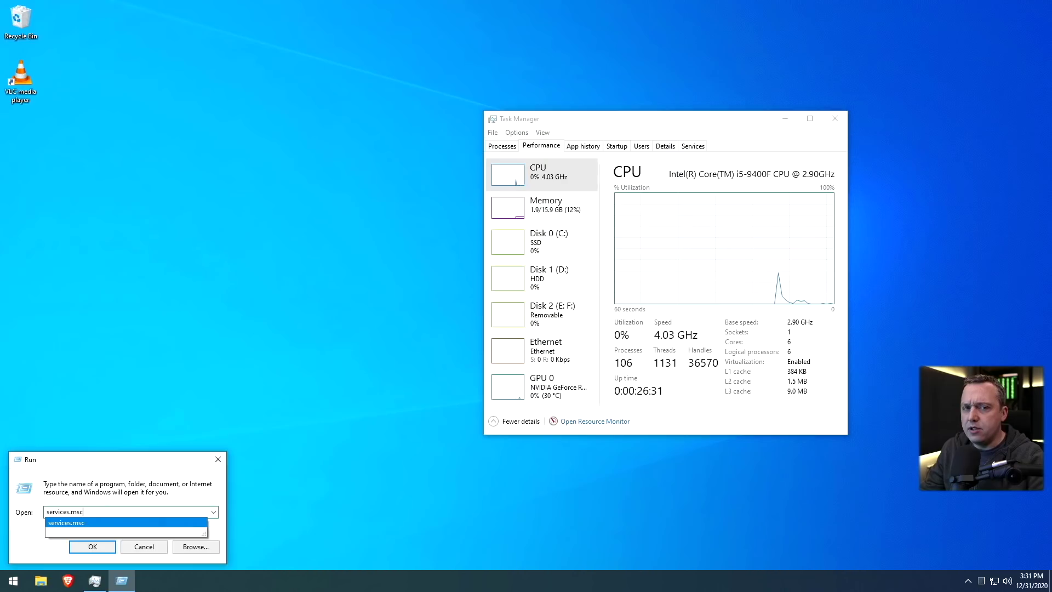
{"action": "key", "text": "Return"}
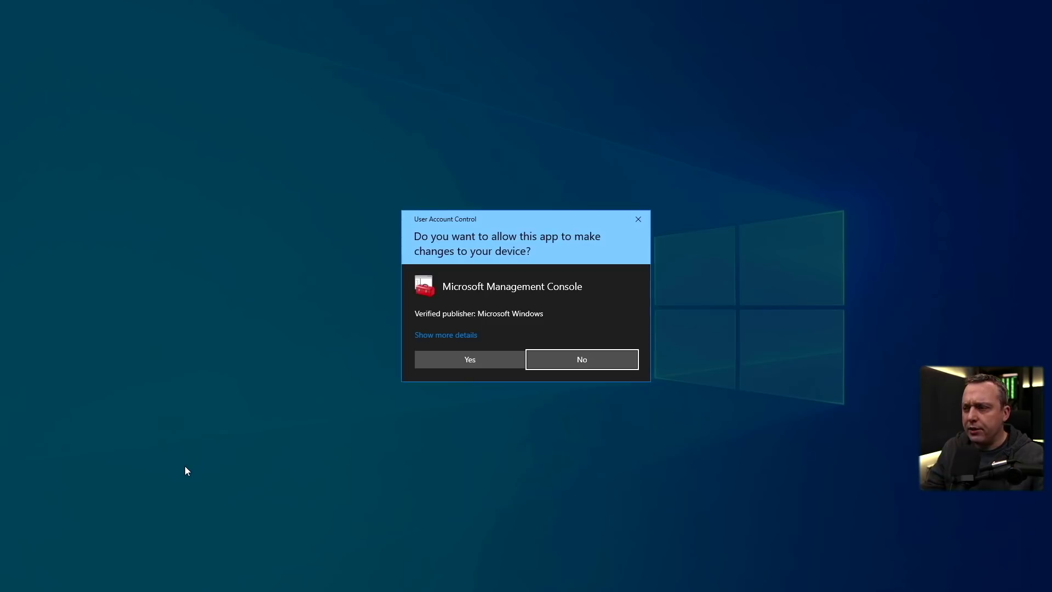
Open Services, widen the Name column, and sort services by Startup Type
{"action": "left_click", "coordinate": [469, 365]}
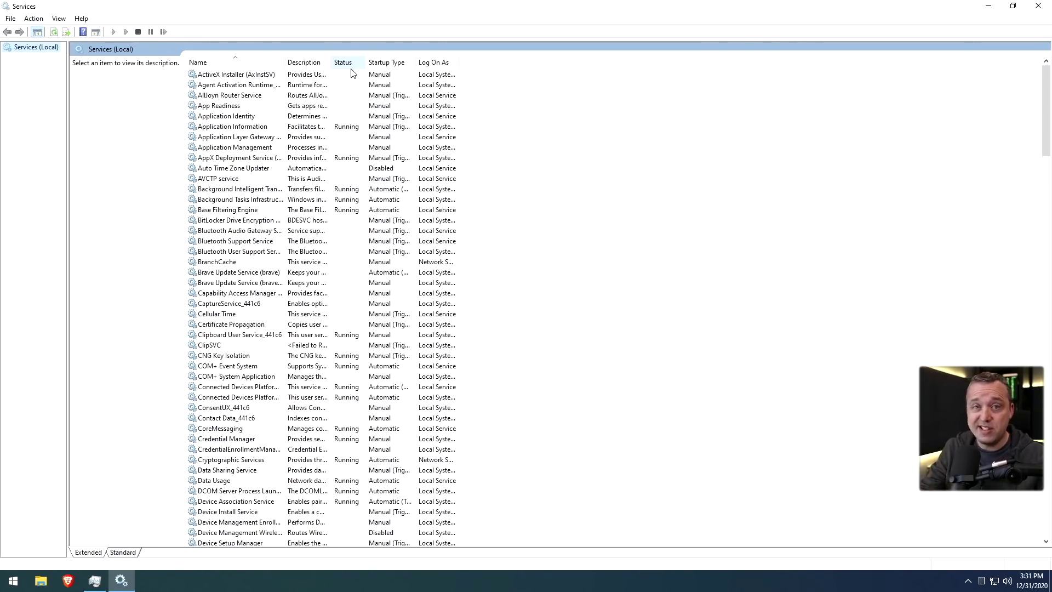
{"action": "left_click_drag", "start_coordinate": [283, 61], "coordinate": [363, 61]}
{"action": "left_click", "coordinate": [455, 62]}
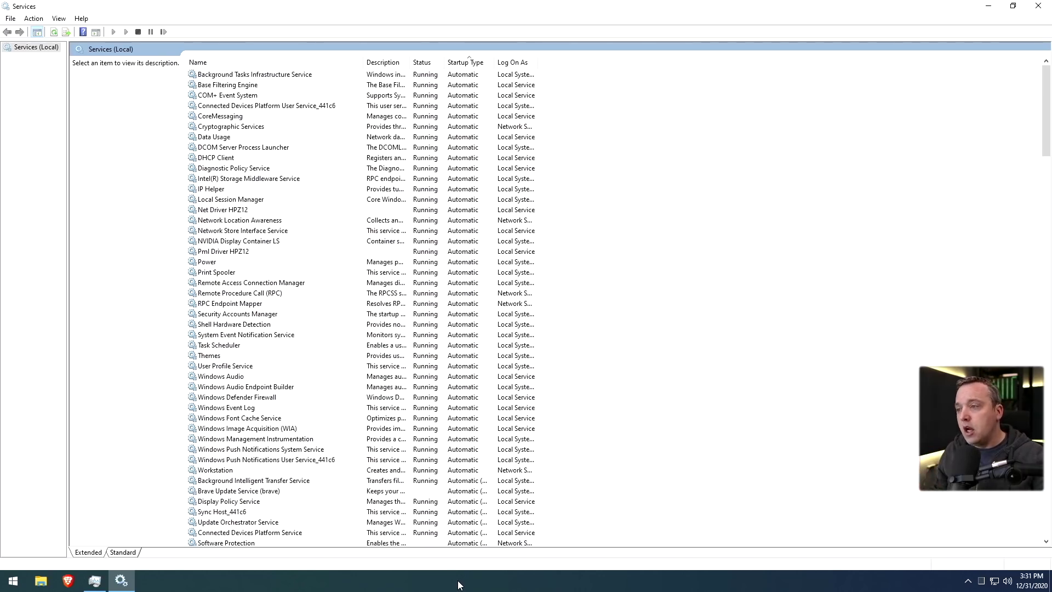
Reopen Task Manager elevated to see the process count drop to 104
{"action": "right_click", "coordinate": [458, 581]}
{"action": "left_click", "coordinate": [495, 527]}
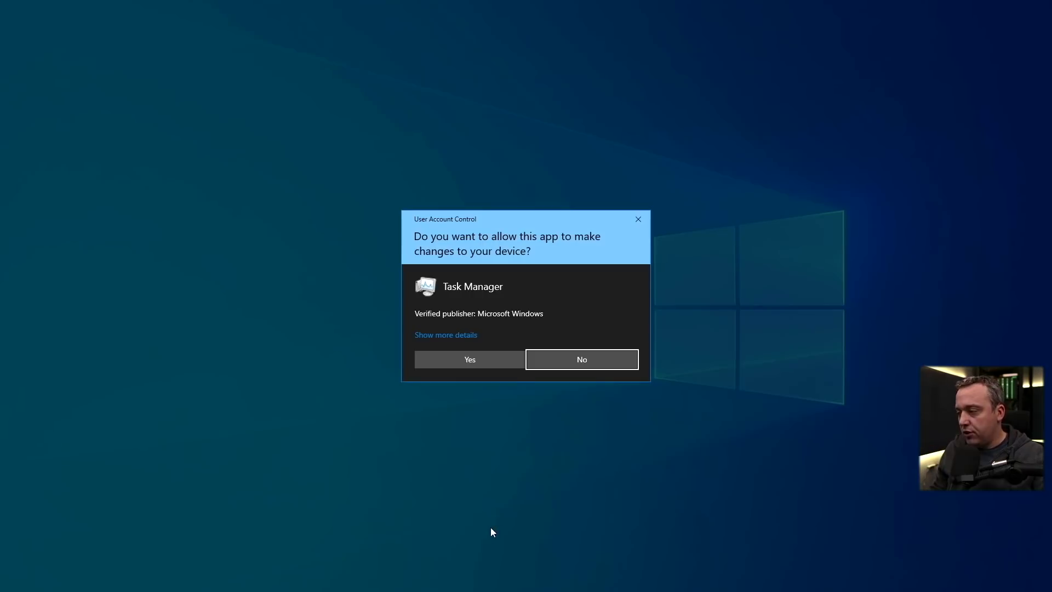
{"action": "left_click", "coordinate": [493, 364]}
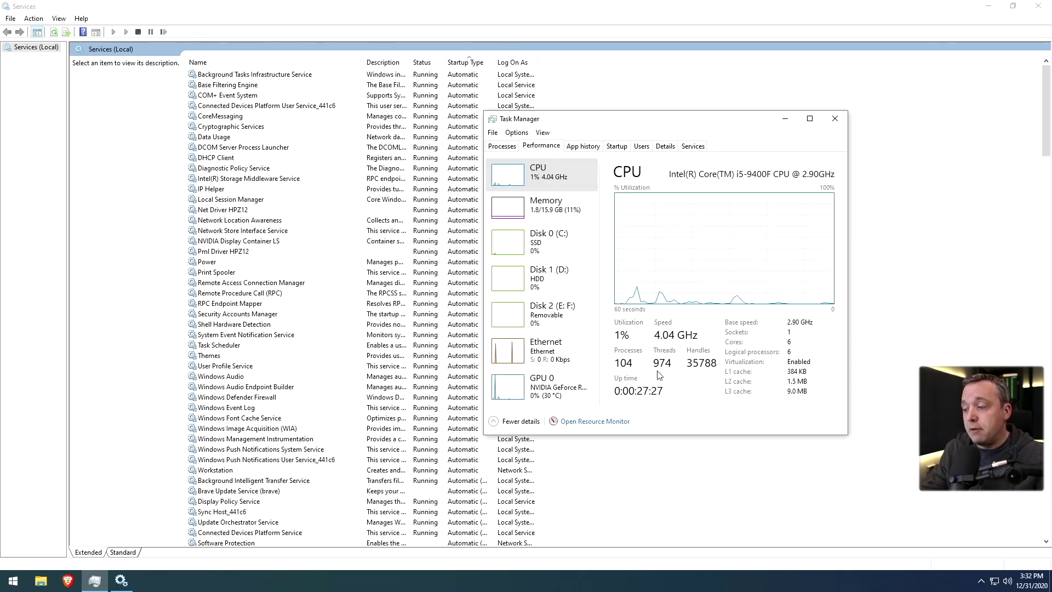
Stop the Connected Devices Platform User Service; Disabled and Manual startup both fail with a parameter error
{"action": "left_click", "coordinate": [835, 118]}
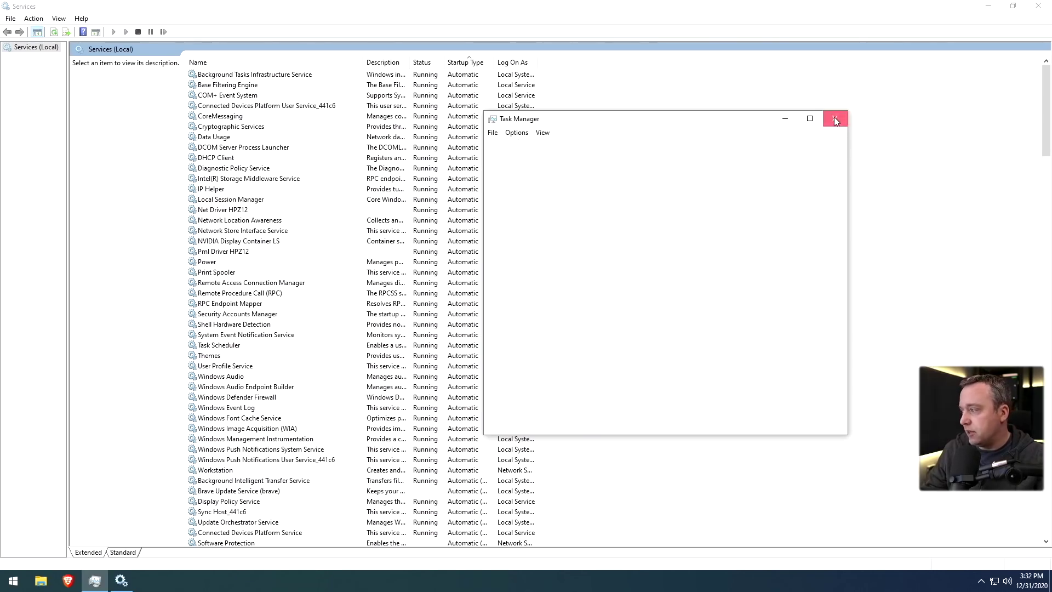
{"action": "double_click", "coordinate": [278, 106]}
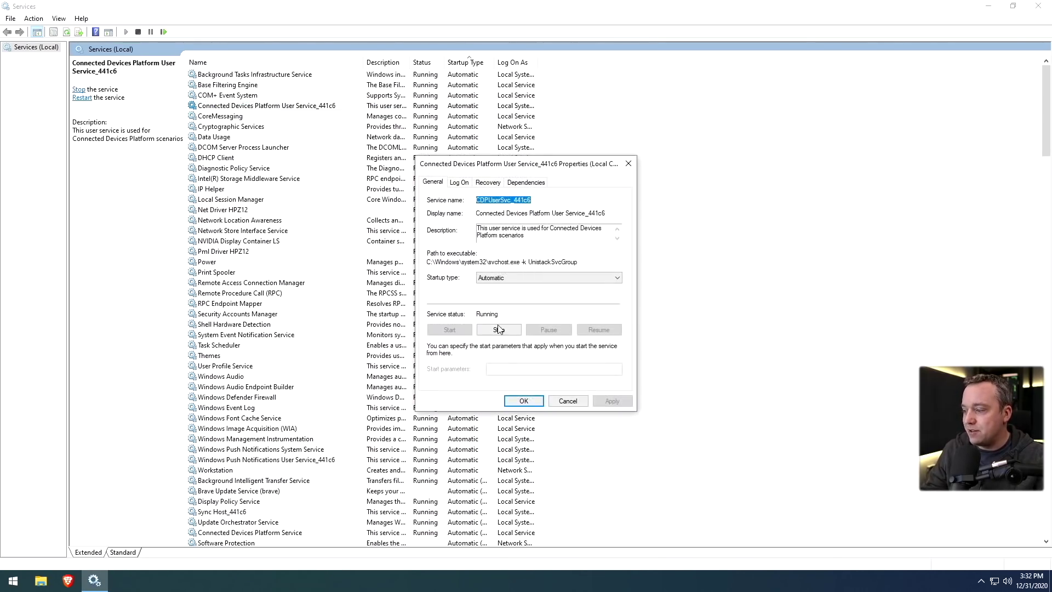
{"action": "left_click", "coordinate": [499, 330]}
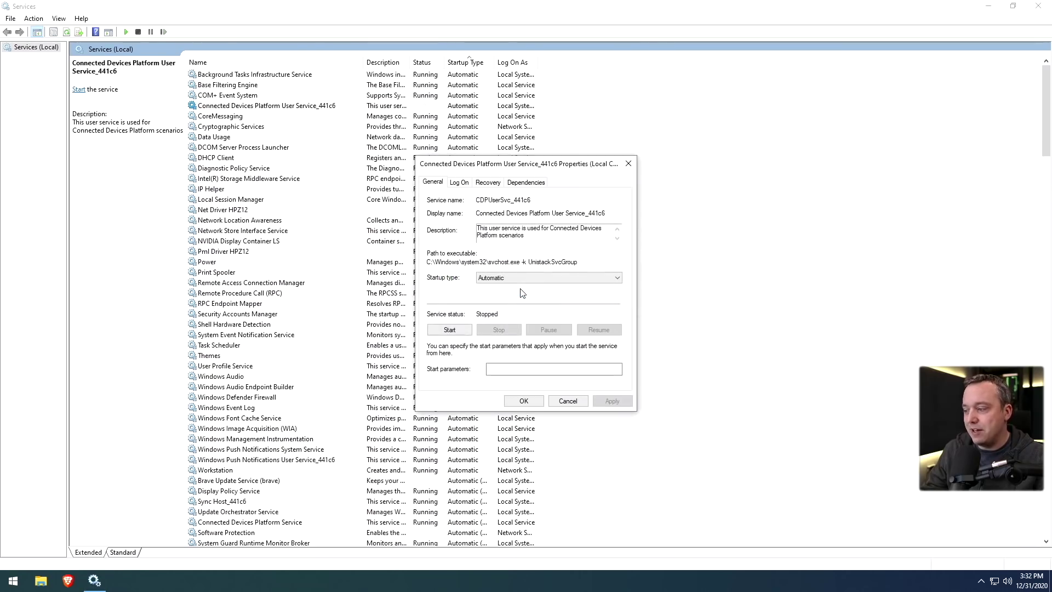
{"action": "left_click", "coordinate": [511, 278]}
{"action": "left_click", "coordinate": [495, 308]}
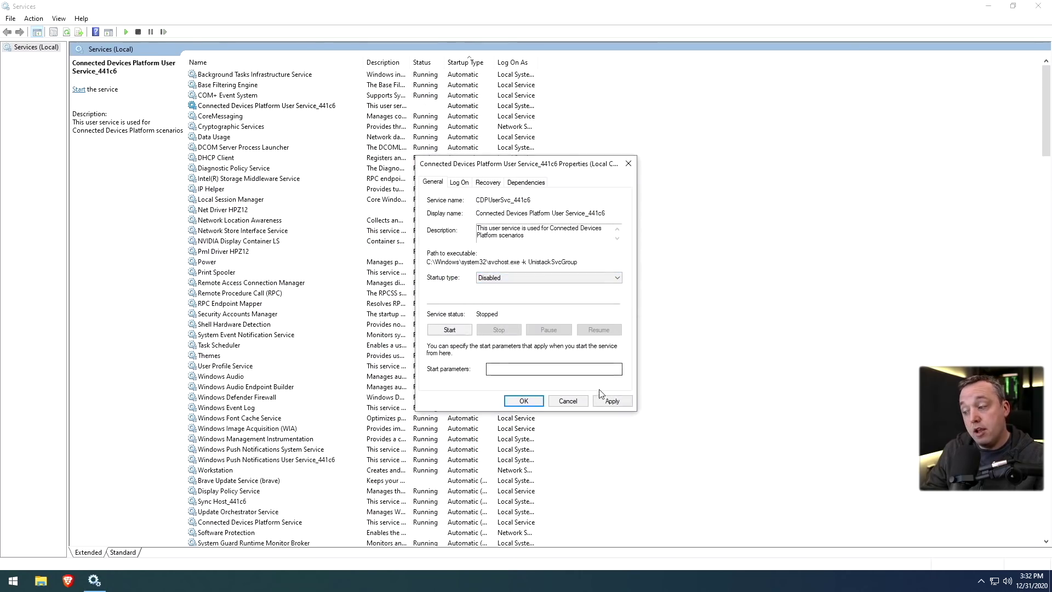
{"action": "left_click", "coordinate": [600, 401]}
{"action": "left_click", "coordinate": [562, 329]}
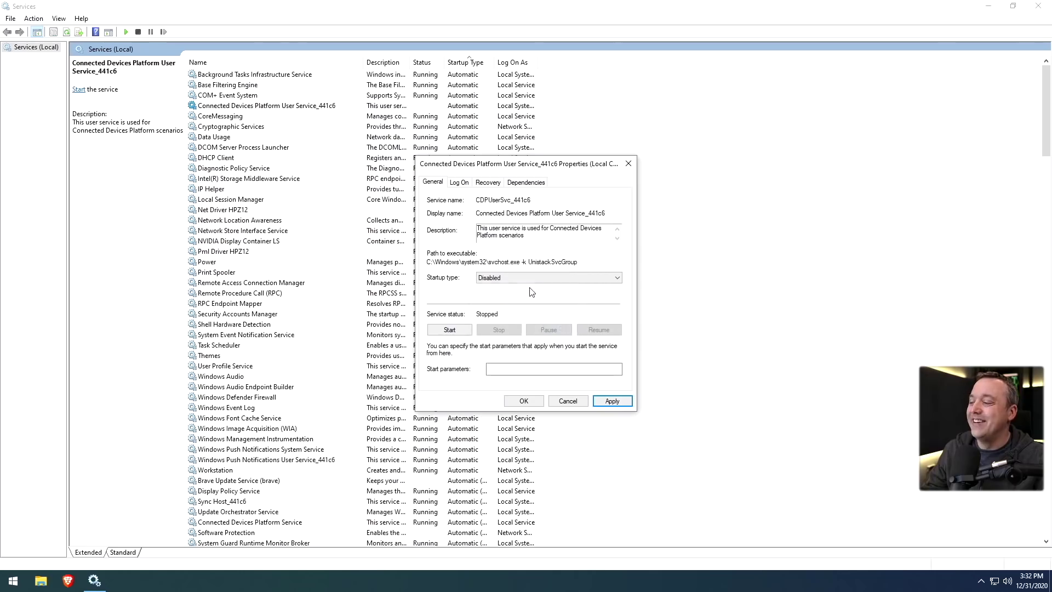
{"action": "left_click", "coordinate": [500, 279]}
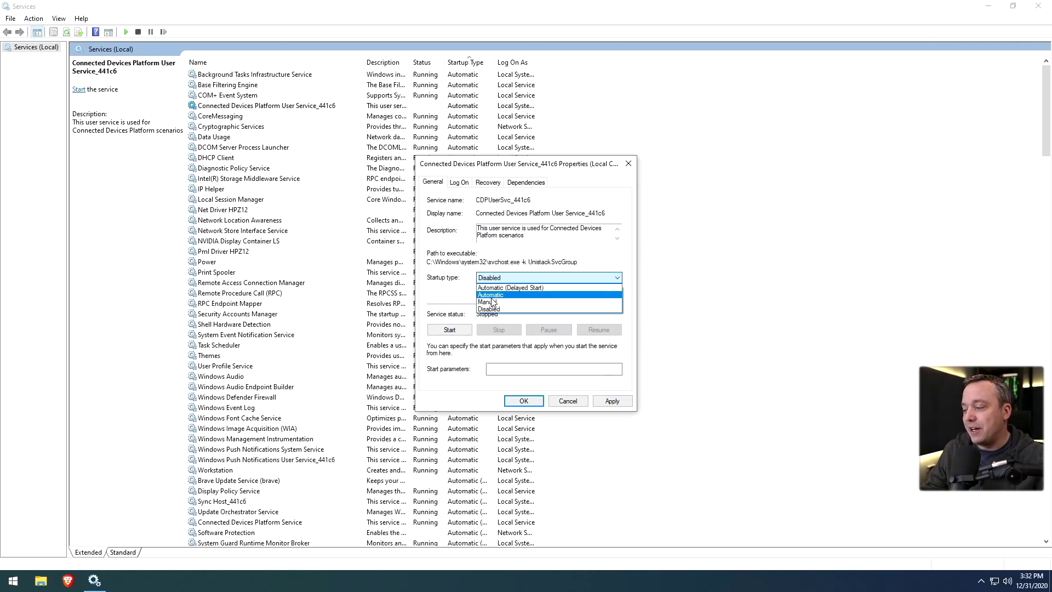
{"action": "left_click", "coordinate": [491, 300]}
{"action": "left_click", "coordinate": [612, 400]}
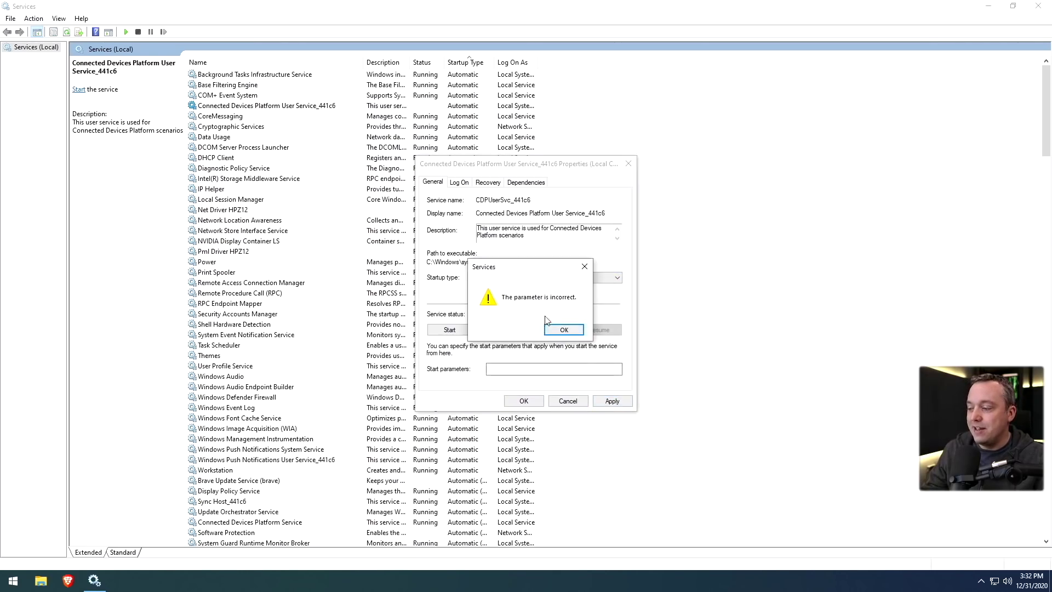
{"action": "left_click", "coordinate": [564, 330]}
{"action": "left_click", "coordinate": [527, 404]}
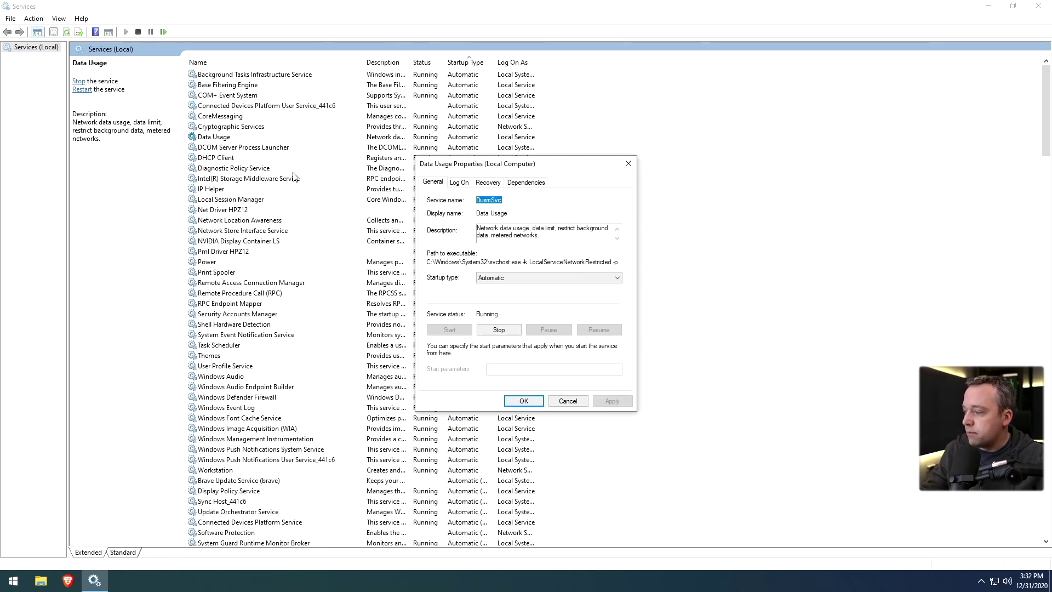
Set the Data Usage service to Disabled, stop it and apply
{"action": "left_click", "coordinate": [507, 279]}
{"action": "left_click", "coordinate": [495, 309]}
{"action": "left_click", "coordinate": [498, 330]}
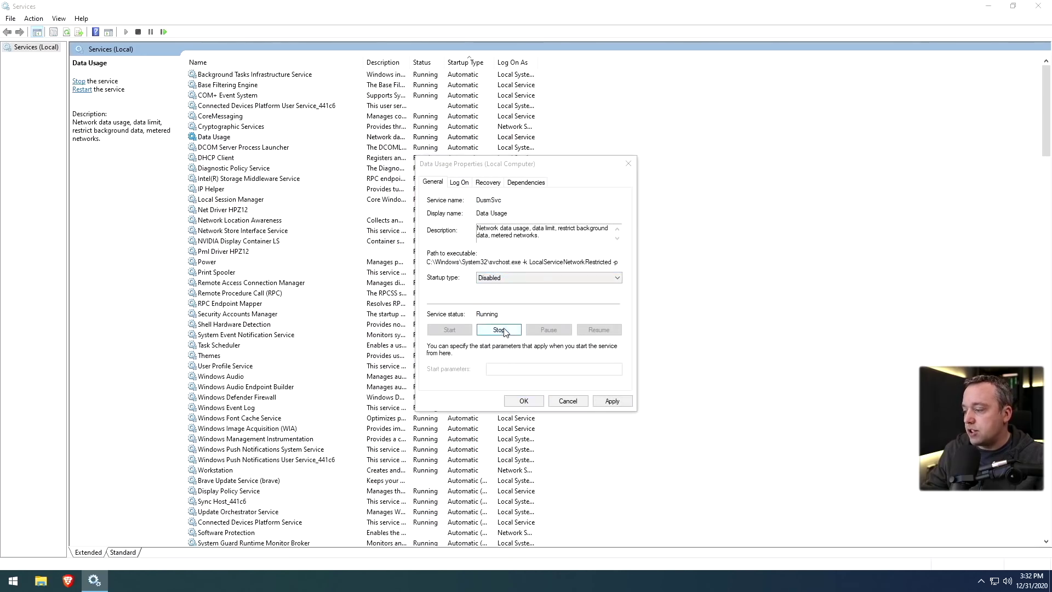
{"action": "left_click", "coordinate": [612, 401]}
{"action": "left_click", "coordinate": [524, 401]}
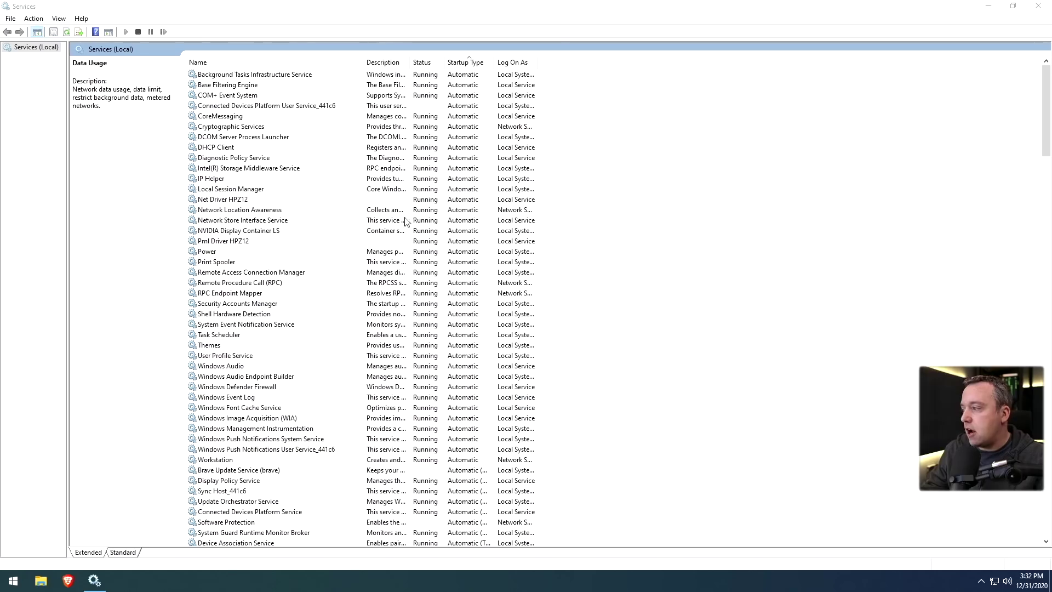
Stop the Diagnostic Policy Service, then stop Print Spooler and set it to Disabled
{"action": "left_click", "coordinate": [238, 76]}
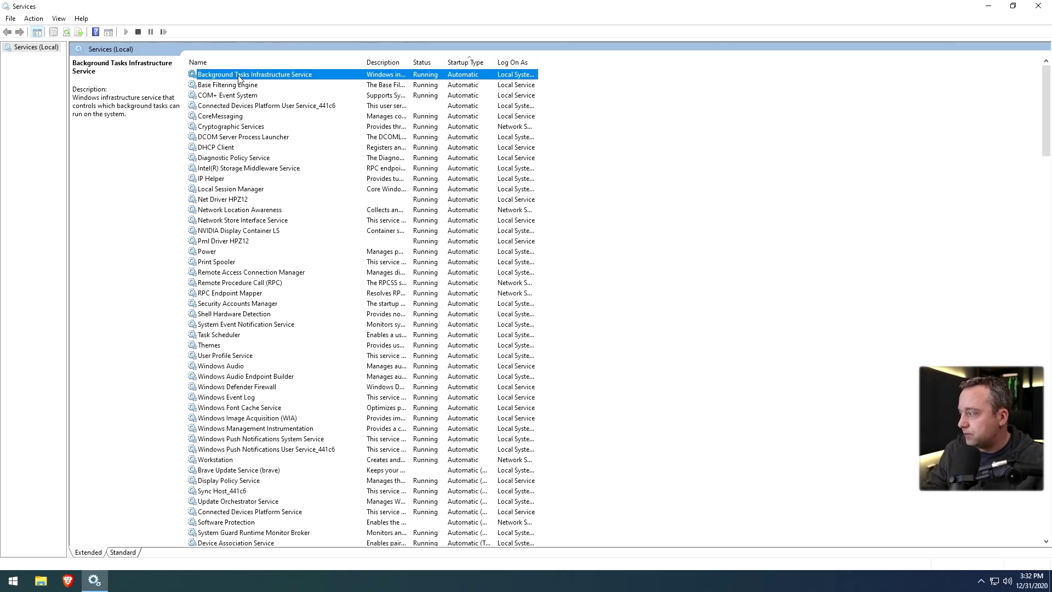
{"action": "double_click", "coordinate": [234, 157]}
{"action": "left_click", "coordinate": [498, 329]}
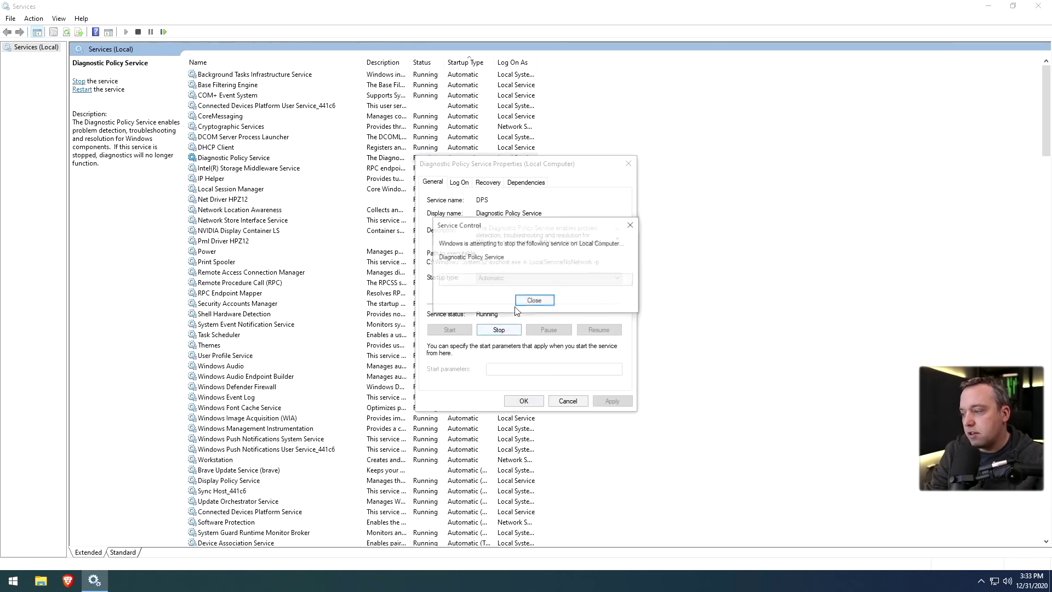
{"action": "left_click", "coordinate": [521, 278]}
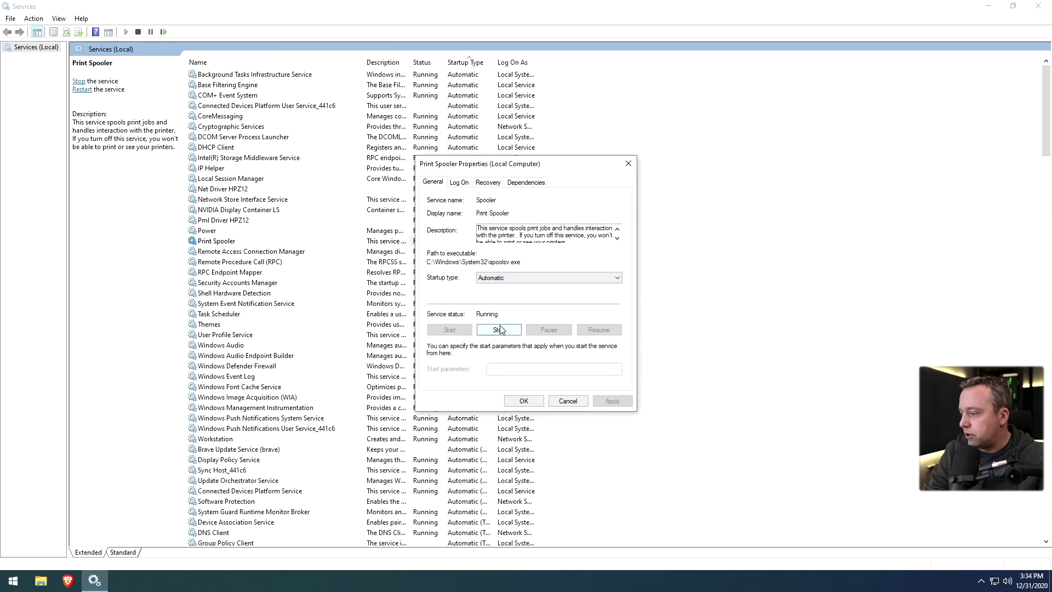
{"action": "left_click", "coordinate": [498, 329]}
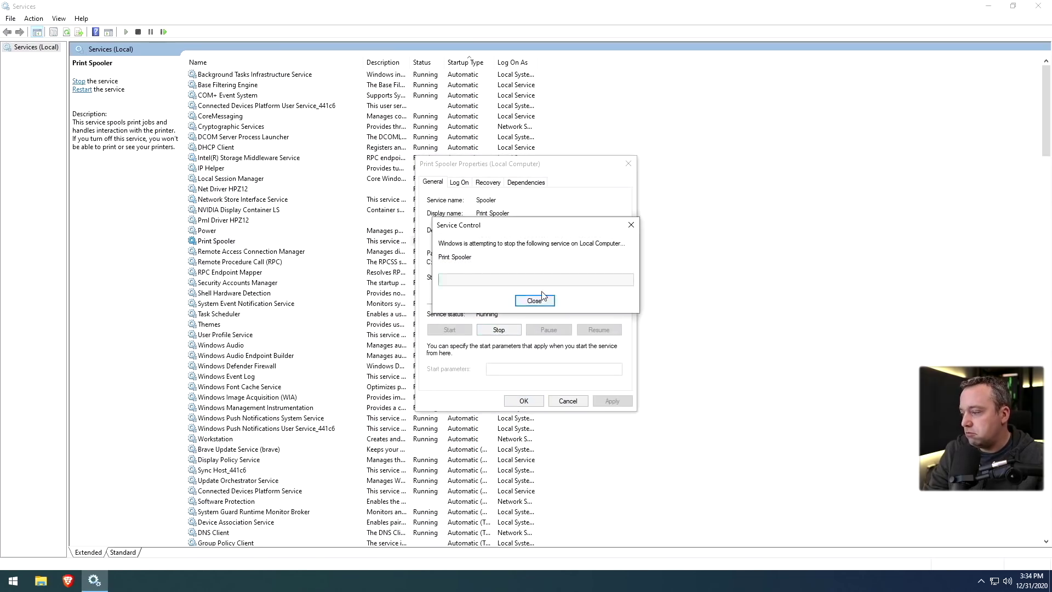
{"action": "left_click", "coordinate": [538, 277]}
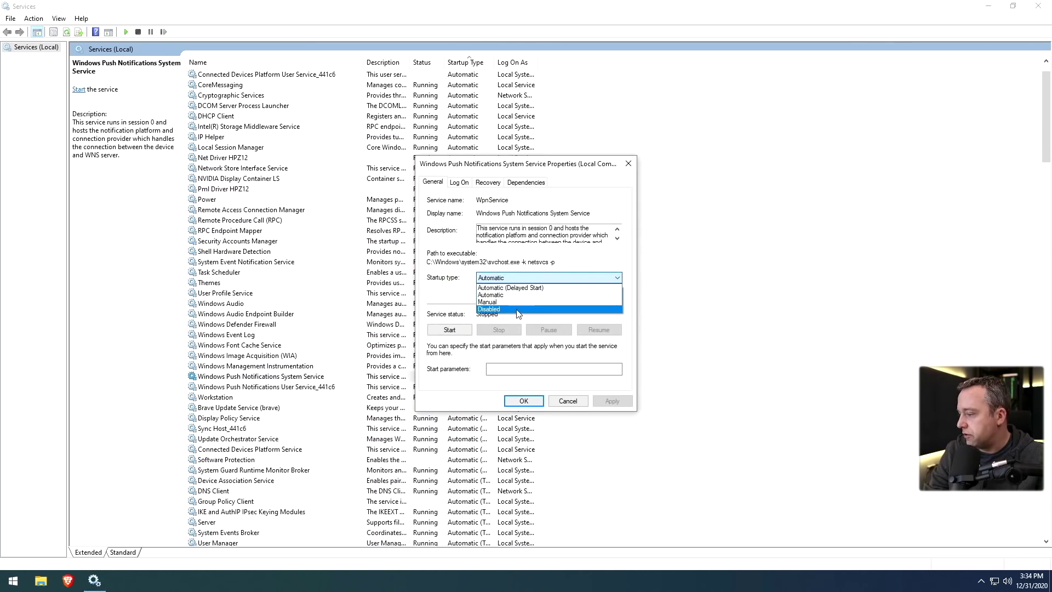
{"action": "left_click", "coordinate": [517, 310]}
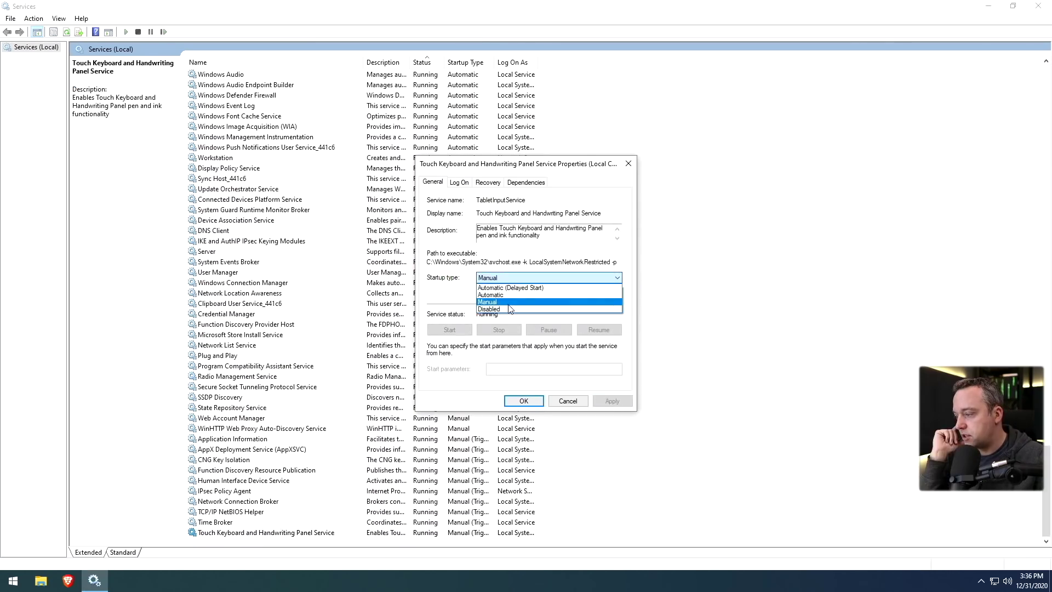
{"action": "left_click", "coordinate": [504, 312]}
Leave Web Account Manager on Manual and set Update Orchestrator Service to Disabled
{"action": "left_click", "coordinate": [228, 418]}
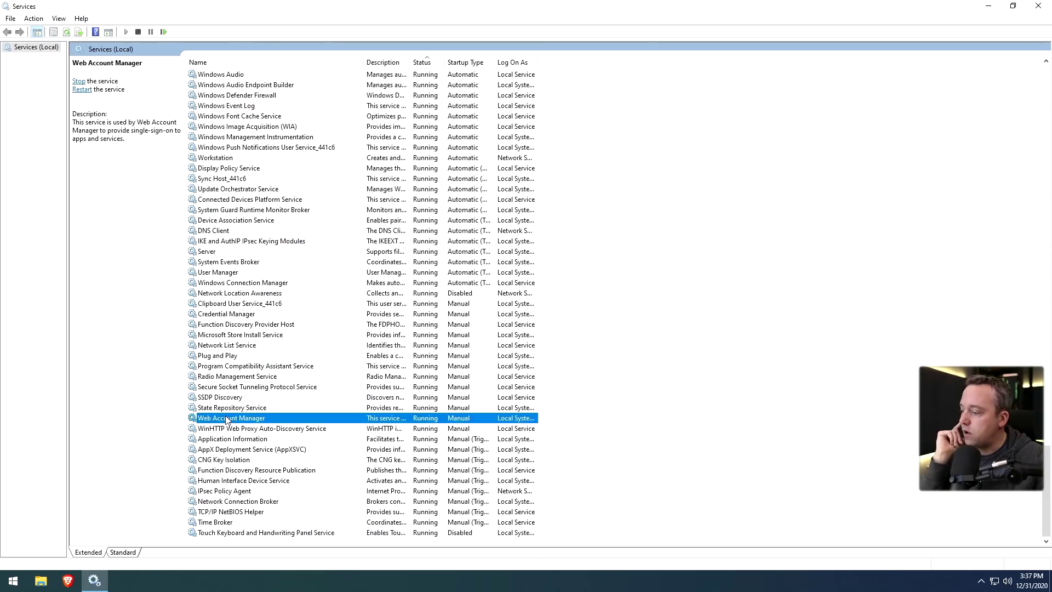
{"action": "double_click", "coordinate": [228, 418]}
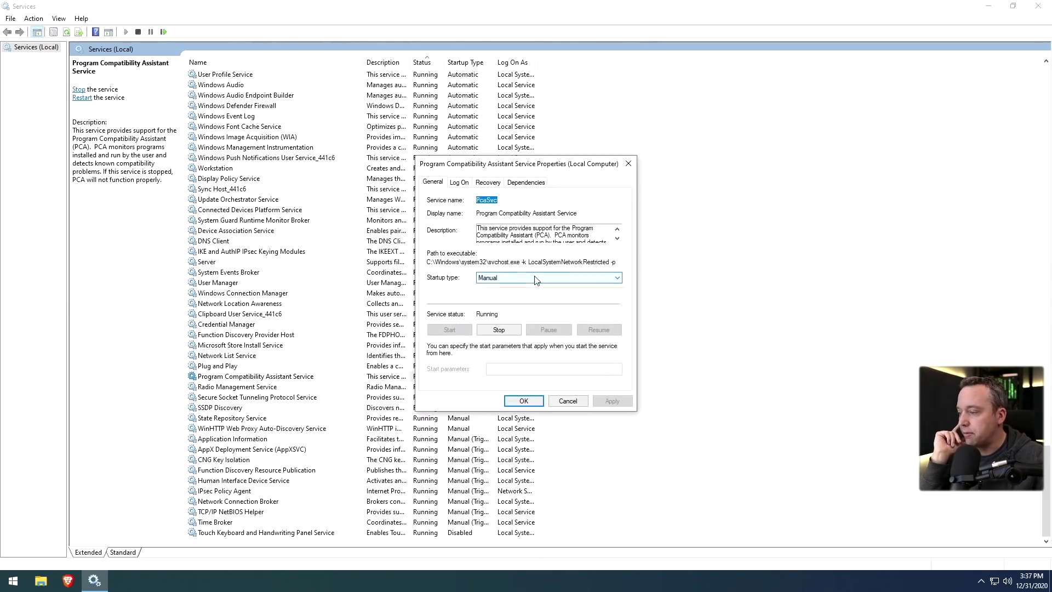
{"action": "left_click", "coordinate": [548, 278]}
{"action": "left_click", "coordinate": [495, 313]}
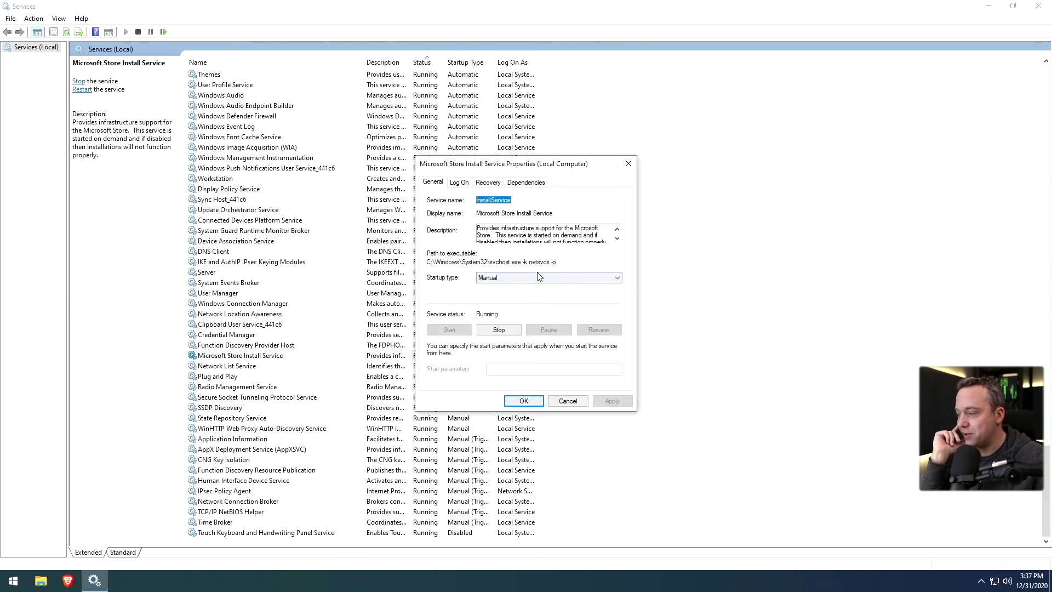
{"action": "left_click", "coordinate": [540, 278]}
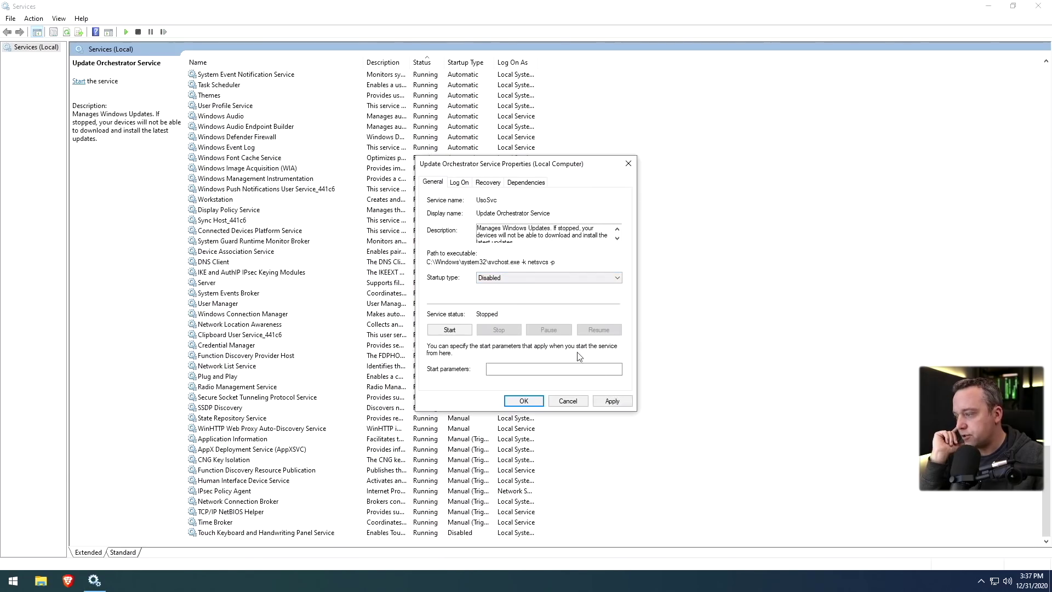
{"action": "left_click", "coordinate": [612, 401]}
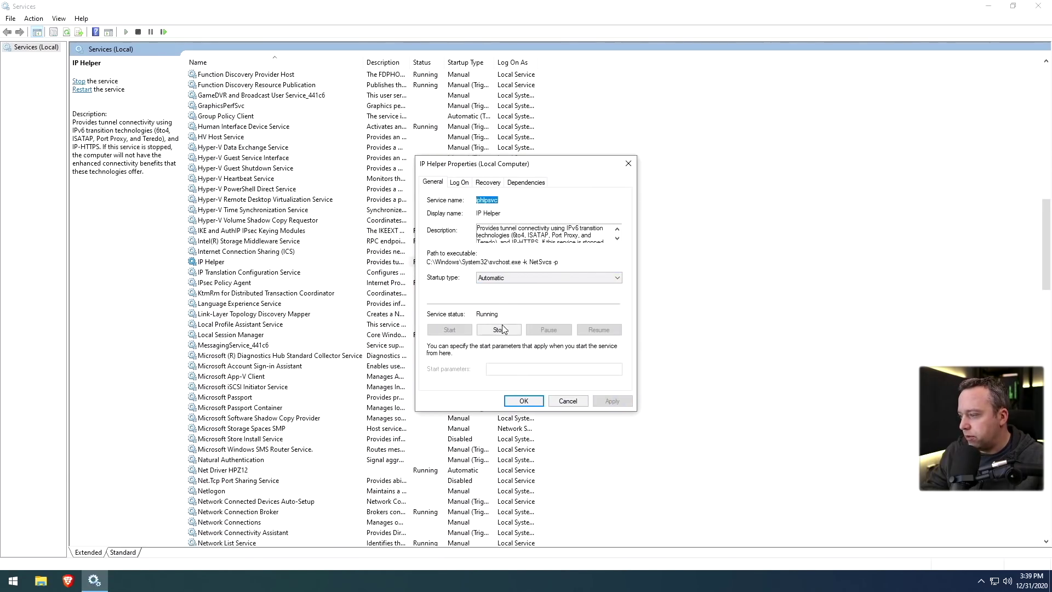
Stop and disable IP Helper, then stop Network Connection Broker and its dependent Connected Devices Platform Service
{"action": "left_click", "coordinate": [499, 330]}
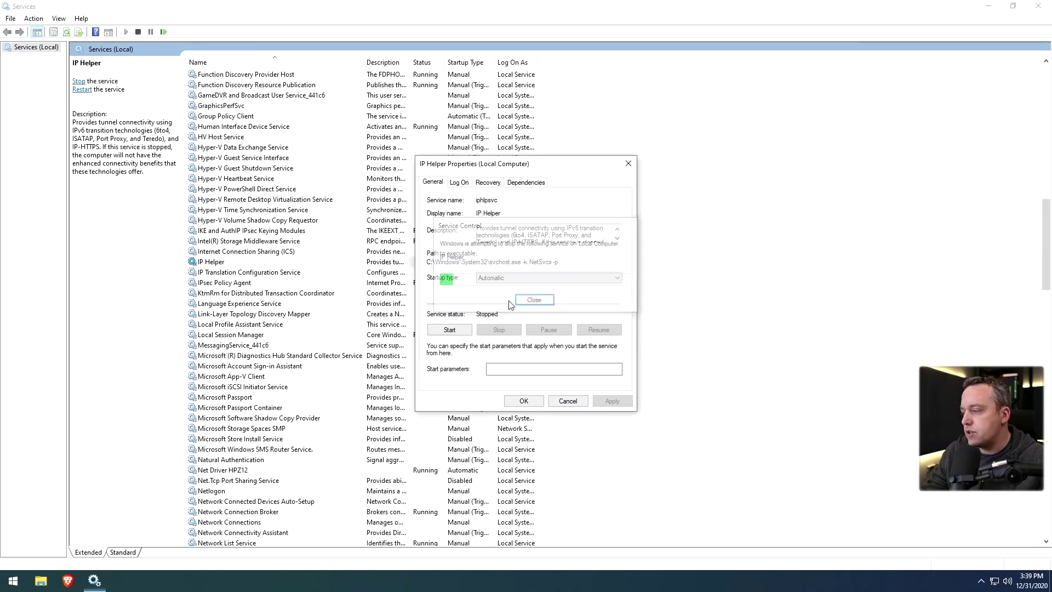
{"action": "left_click", "coordinate": [519, 278]}
{"action": "left_click", "coordinate": [500, 308]}
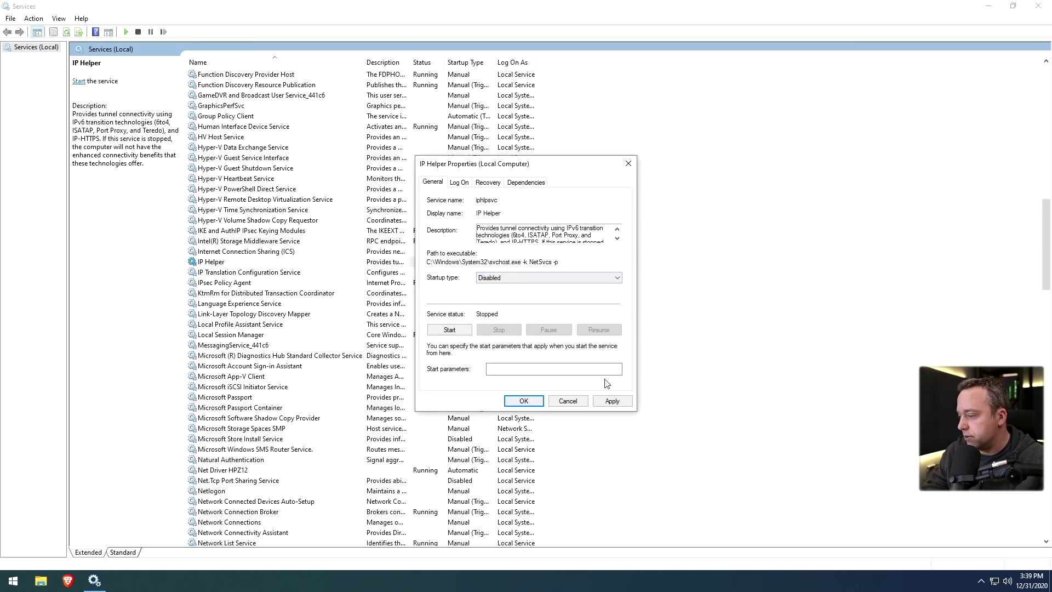
{"action": "left_click", "coordinate": [229, 325]}
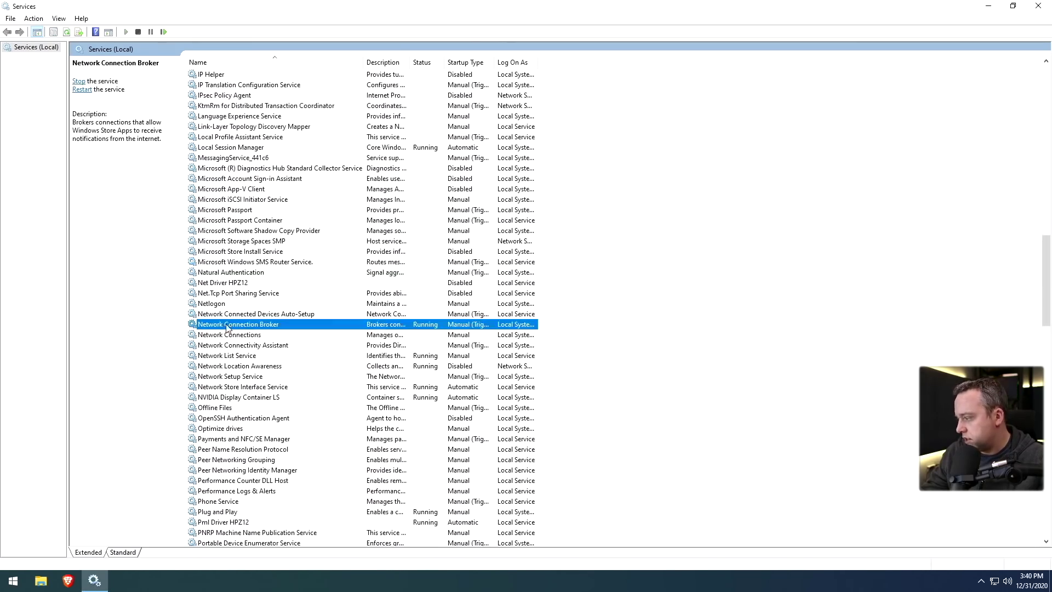
{"action": "double_click", "coordinate": [242, 325]}
{"action": "left_click", "coordinate": [496, 331]}
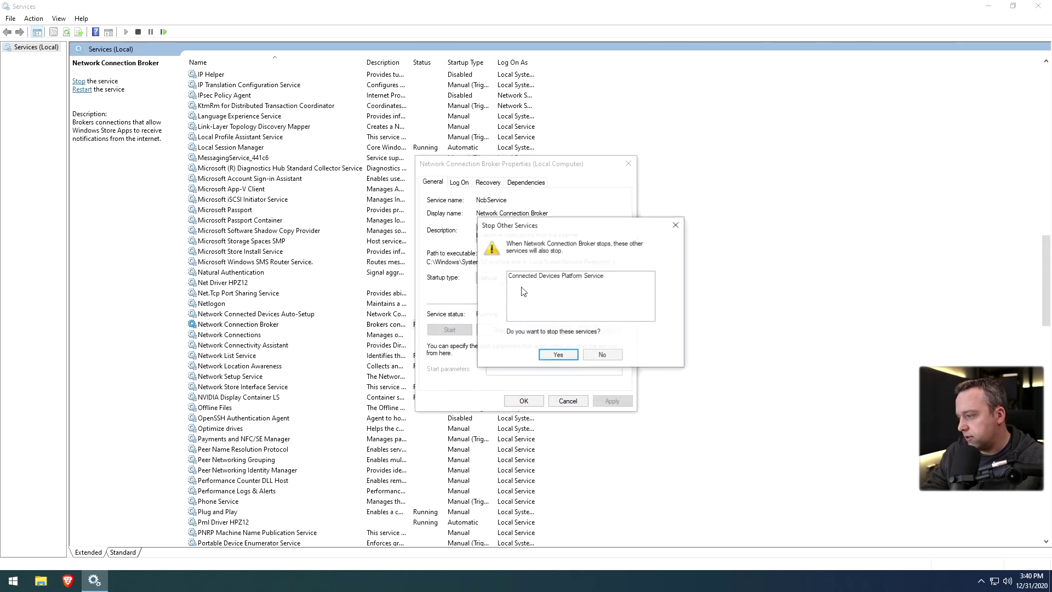
{"action": "left_click", "coordinate": [558, 355]}
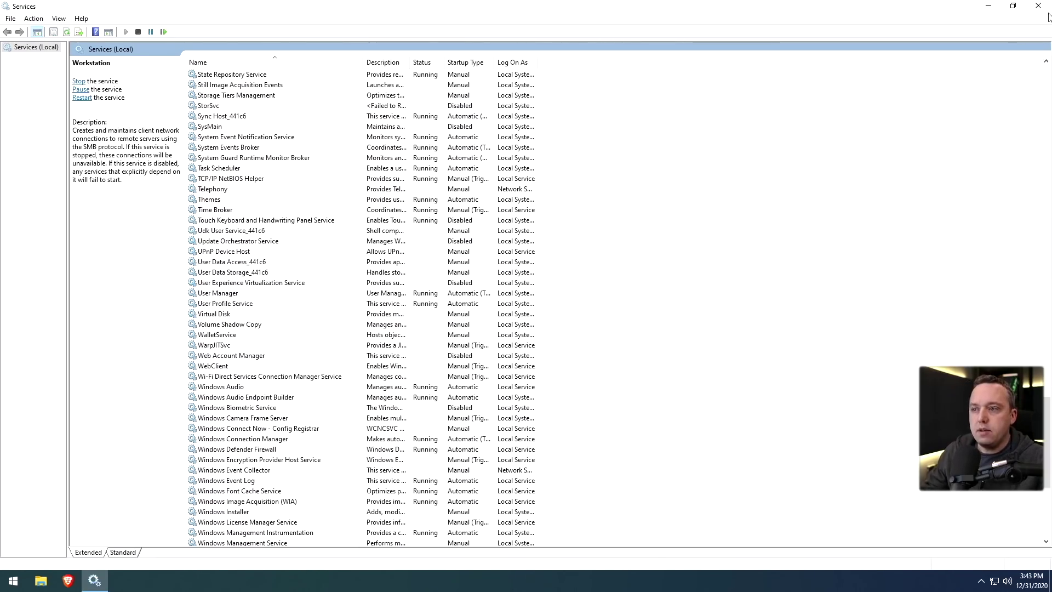
Close Services and check the current process count in Task Manager's CPU performance view
{"action": "left_click", "coordinate": [1044, 8]}
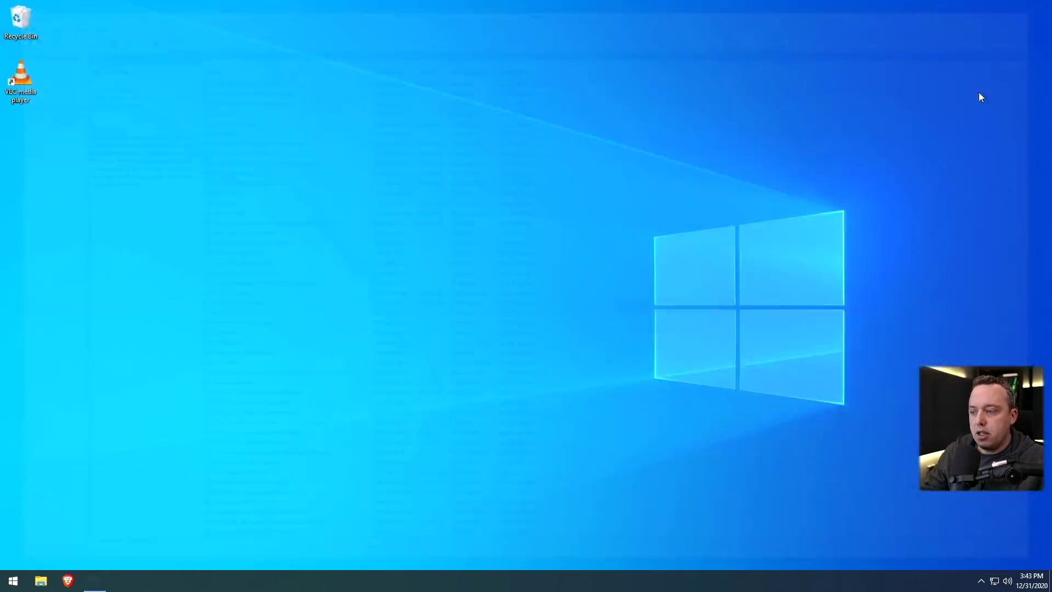
{"action": "right_click", "coordinate": [356, 582]}
{"action": "left_click", "coordinate": [419, 527]}
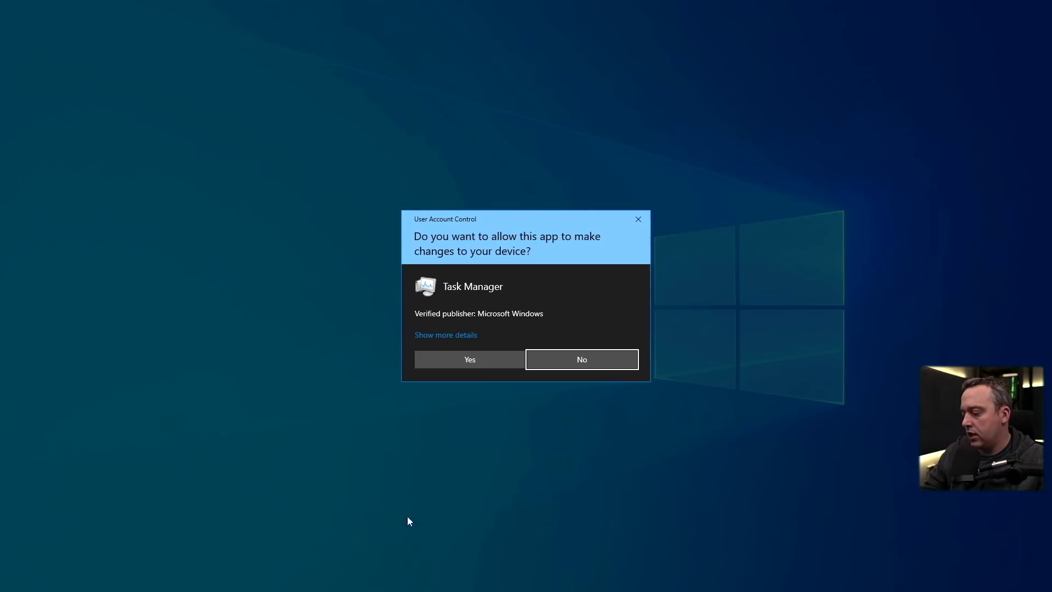
{"action": "left_click", "coordinate": [457, 363]}
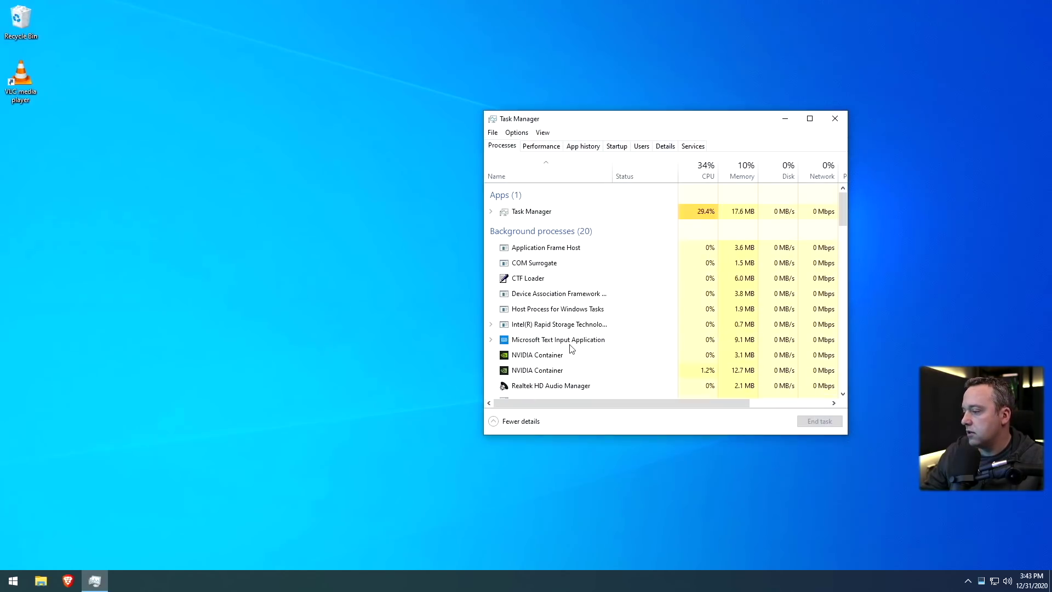
{"action": "left_click", "coordinate": [541, 145]}
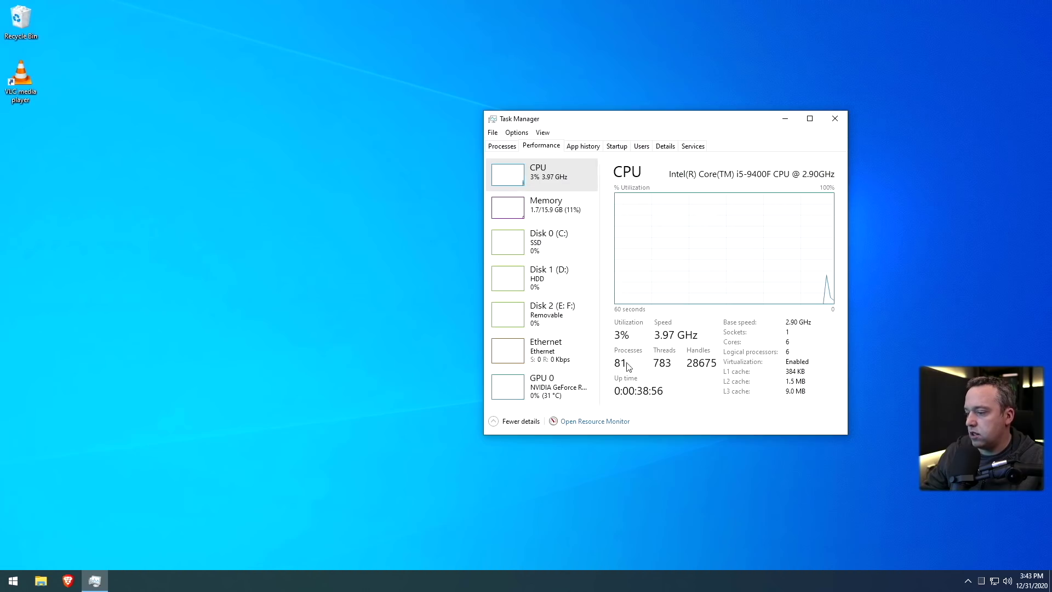
{"action": "left_click", "coordinate": [835, 120]}
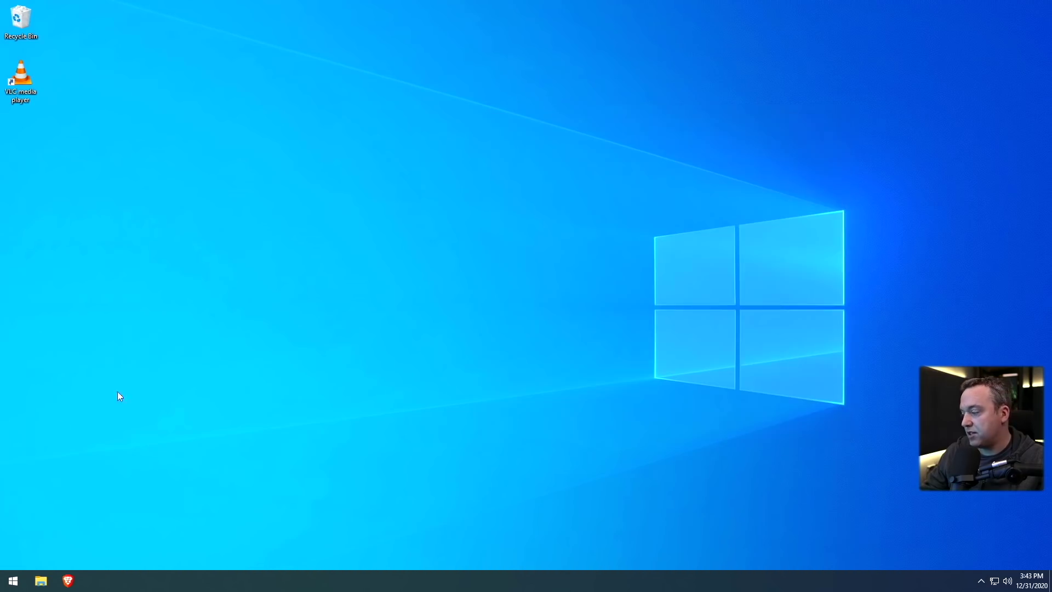
Restart Windows from the Win+X menu and reopen Task Manager to see 78 processes
{"action": "right_click", "coordinate": [15, 584]}
{"action": "mouse_move", "coordinate": [156, 557]}
{"action": "left_click", "coordinate": [192, 554]}
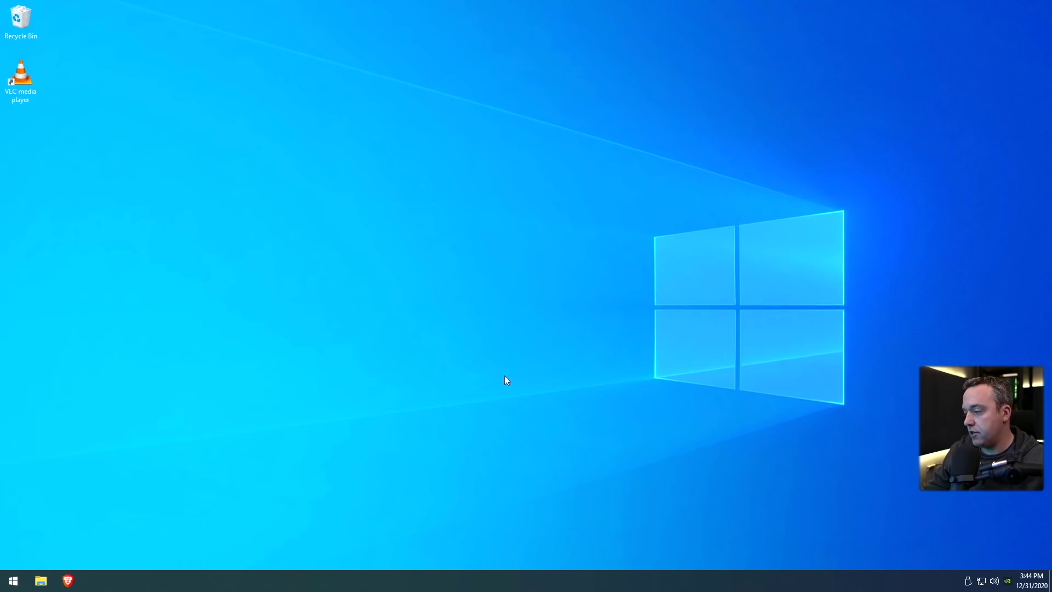
{"action": "right_click", "coordinate": [451, 576]}
{"action": "left_click", "coordinate": [498, 523]}
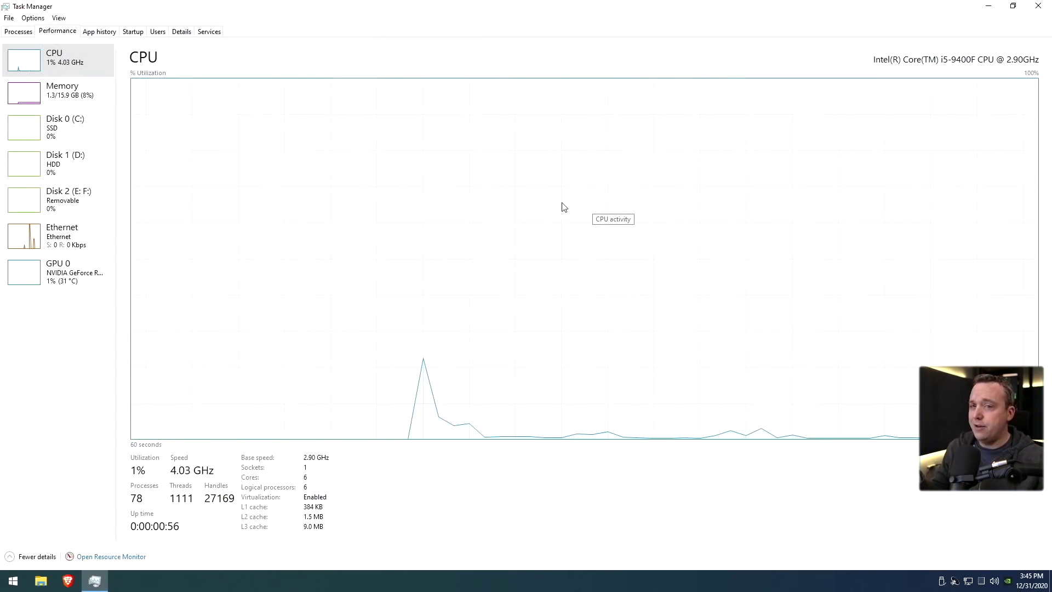